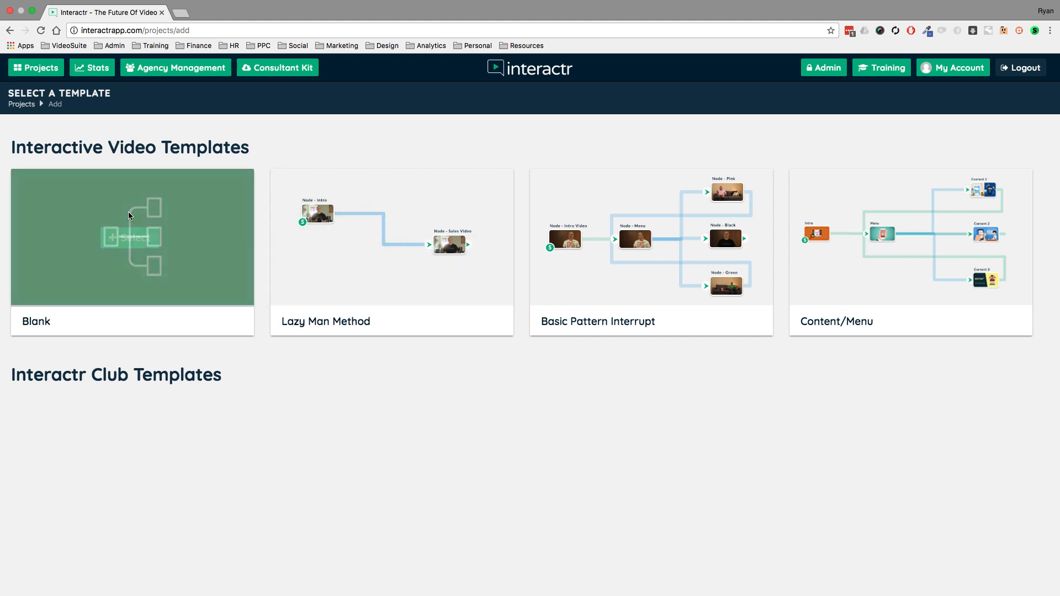
- Create a project named "Demo test" from the Basic Pattern Interrupt template
mouse_move(126, 243)
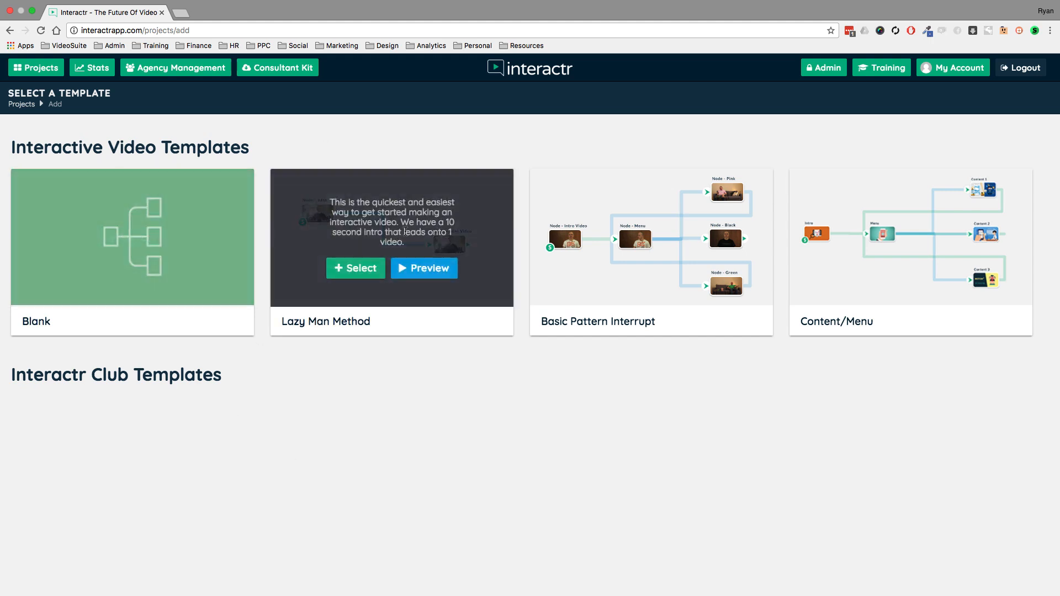
mouse_move(654, 226)
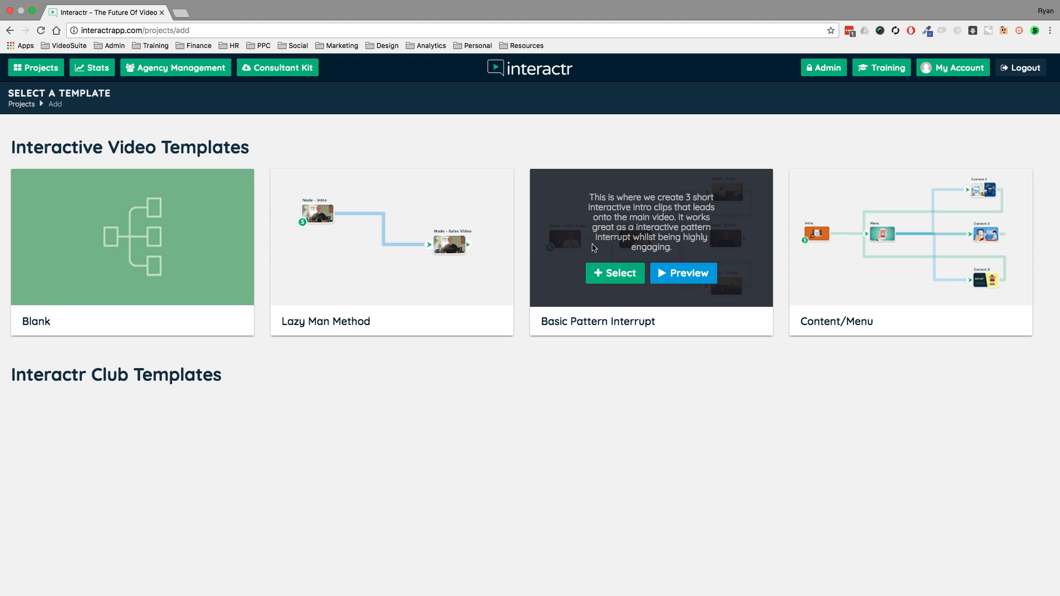
left_click(617, 278)
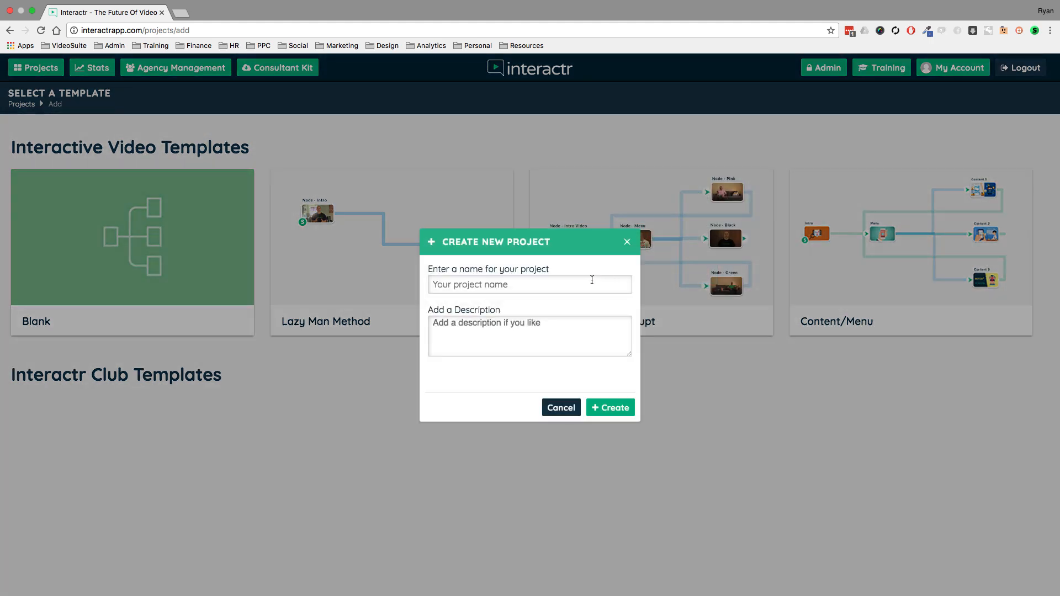
left_click(590, 283)
type("Demo test")
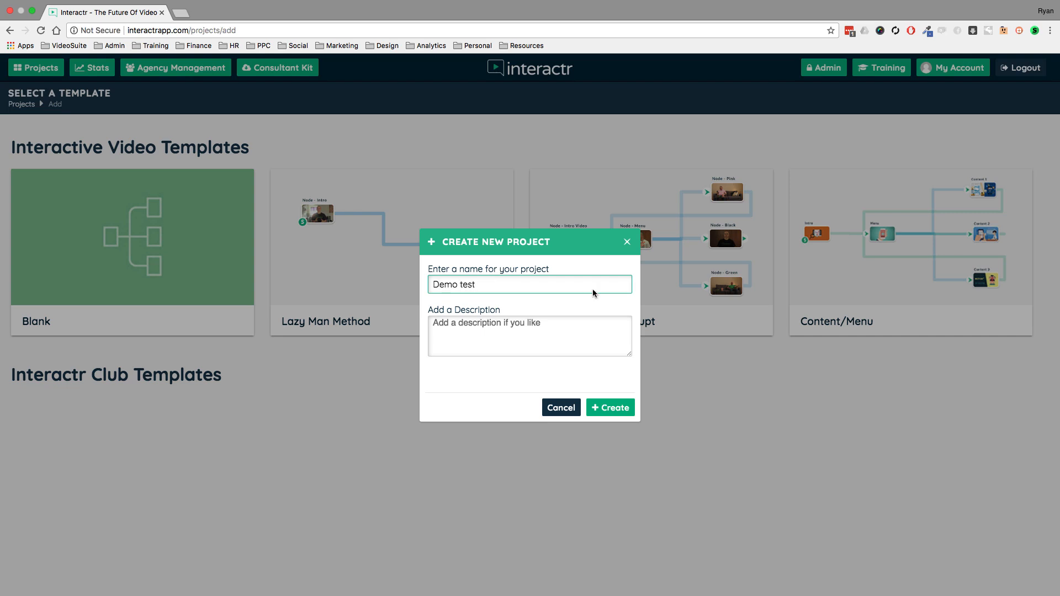
left_click(620, 408)
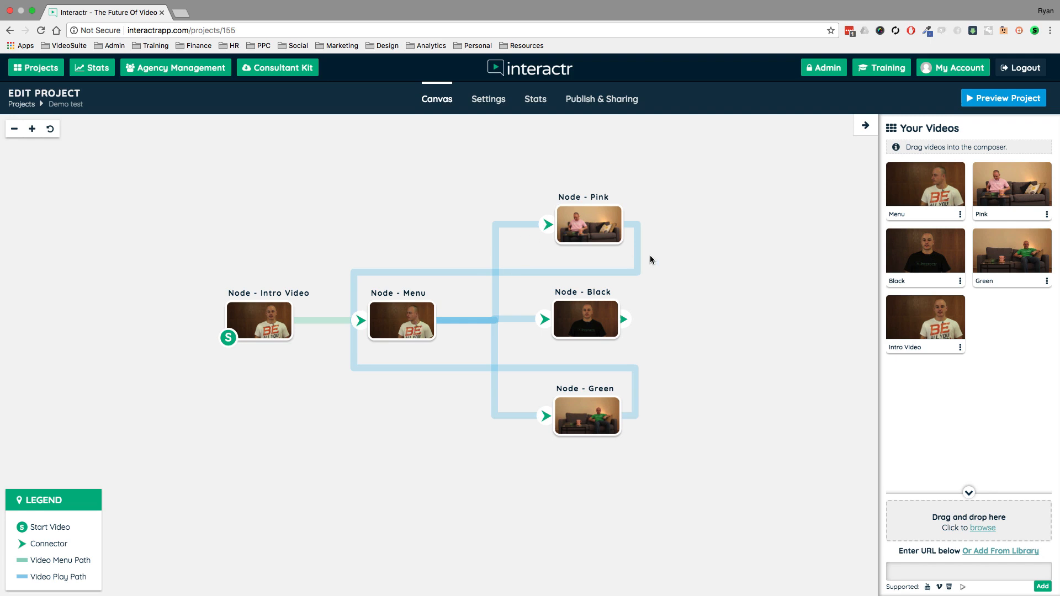
- Inspect the template's nodes one by one: Pink, Black, Green, Menu and Intro Video
left_click(601, 220)
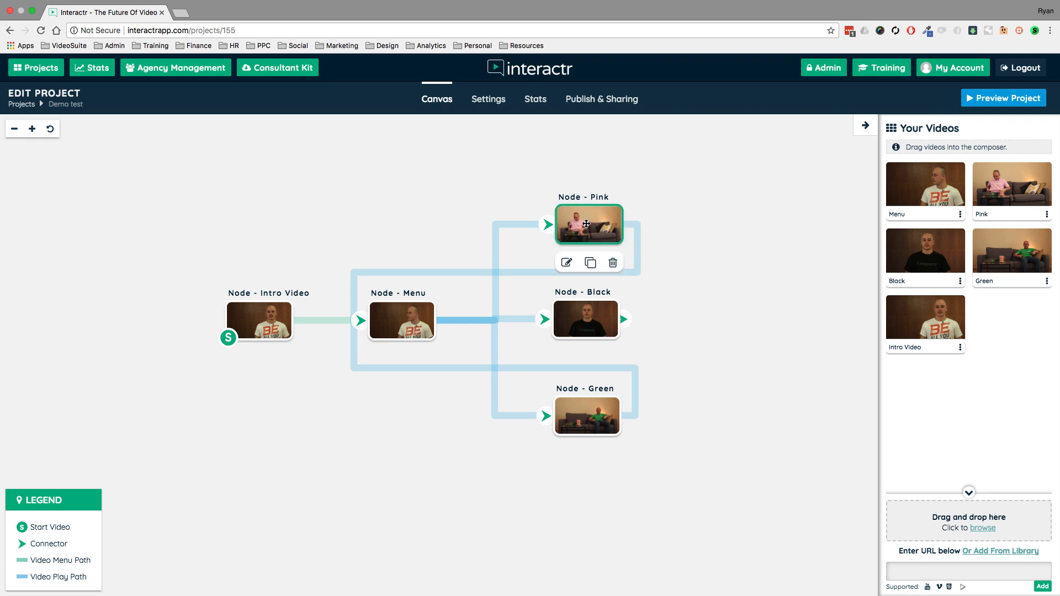
left_click(582, 320)
left_click(584, 419)
left_click(409, 322)
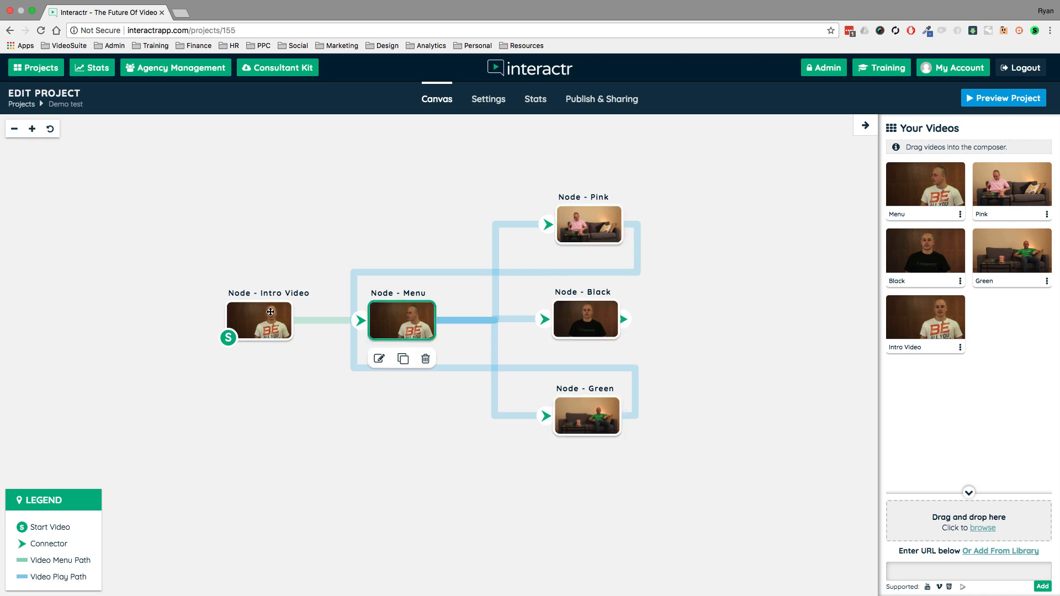
left_click(270, 311)
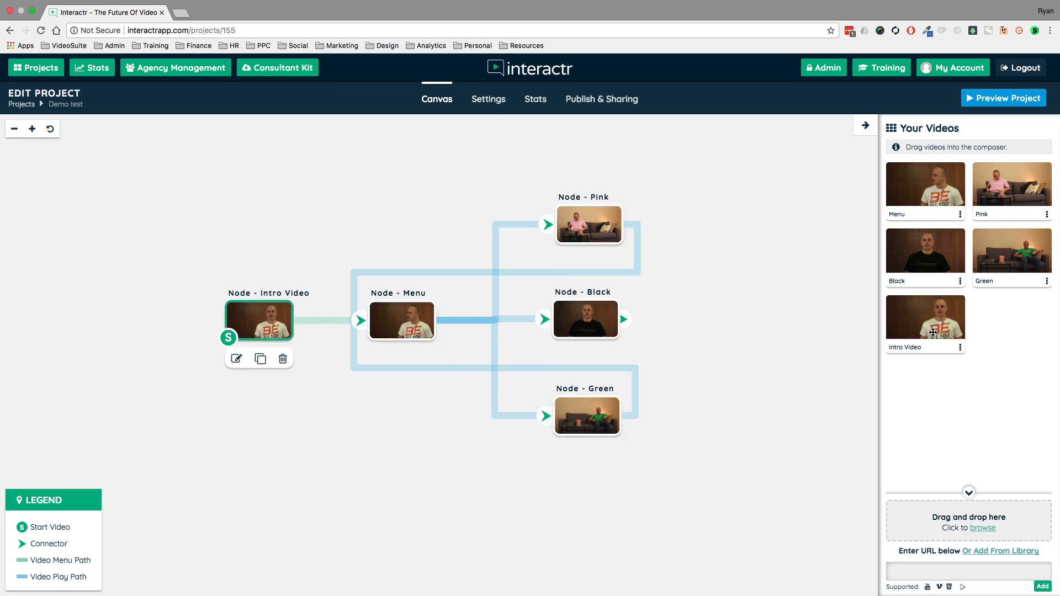
- View the Intro Video's settings and its Replace Video upload options, and close them without replacing anything
left_click(960, 350)
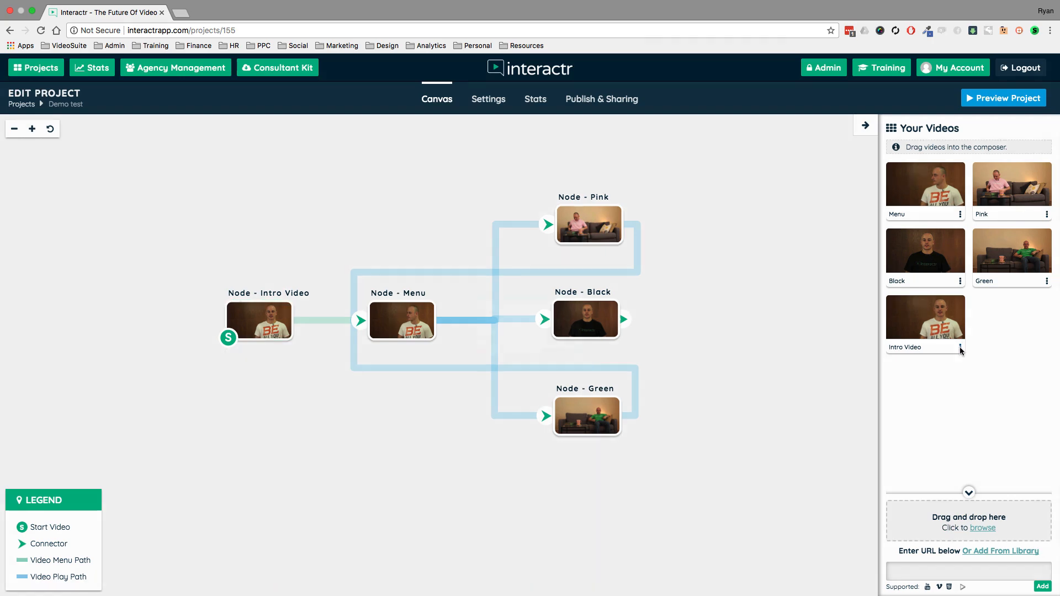
left_click(617, 404)
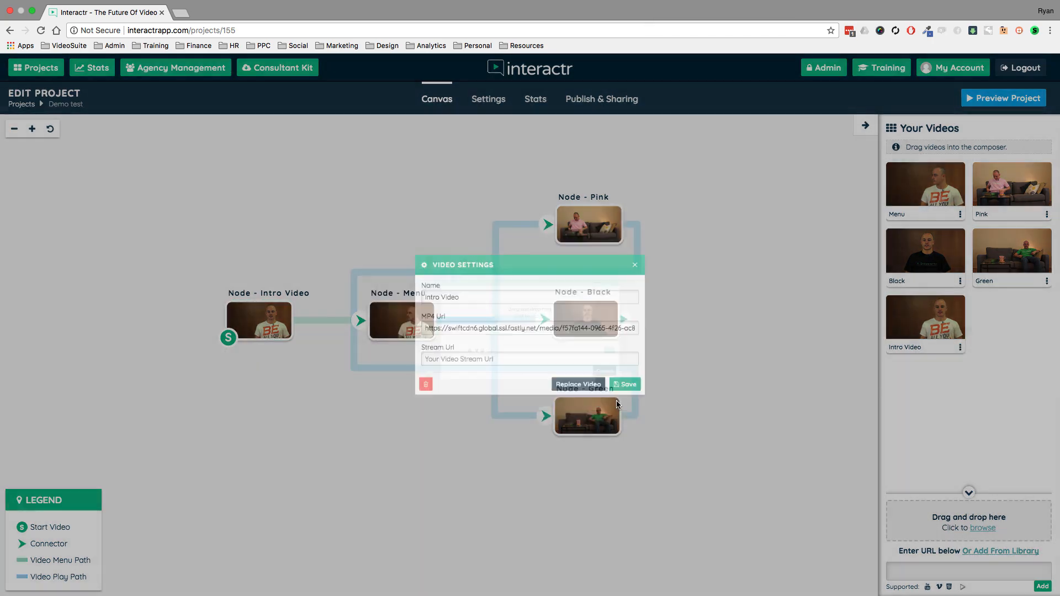
left_click(597, 355)
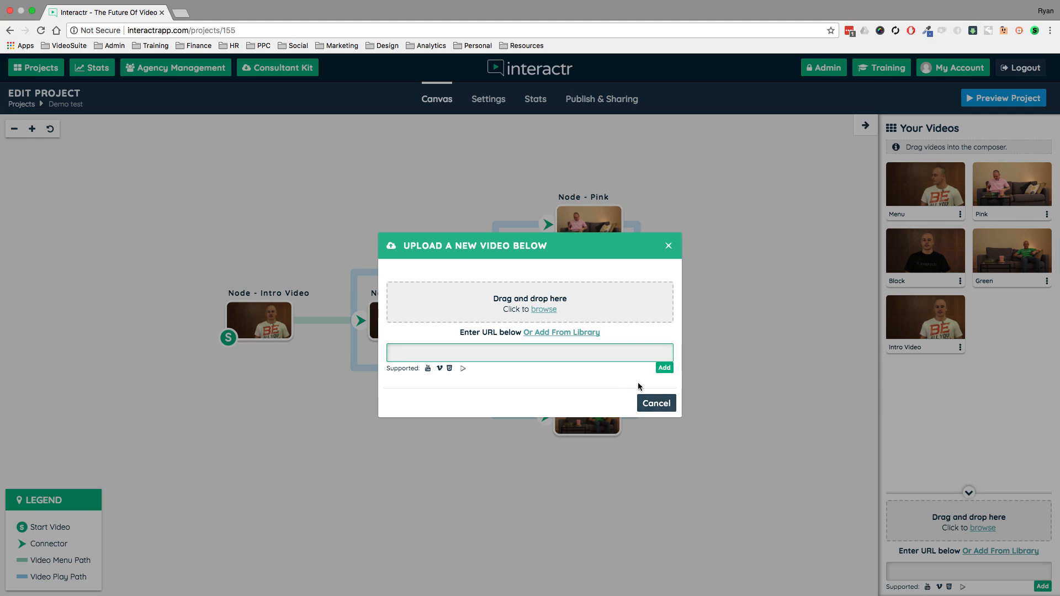
left_click(653, 406)
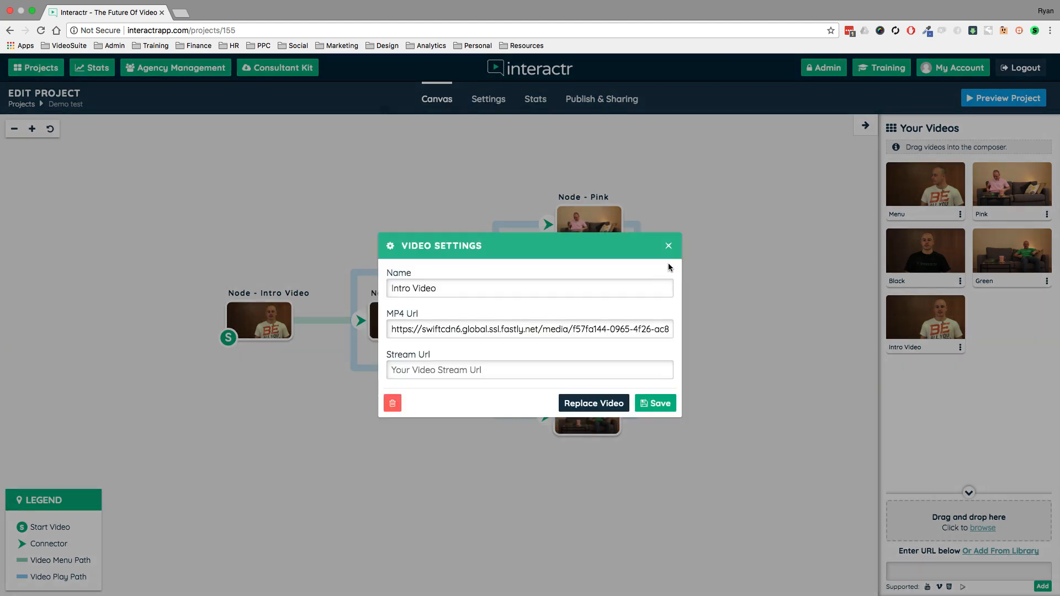
left_click(669, 247)
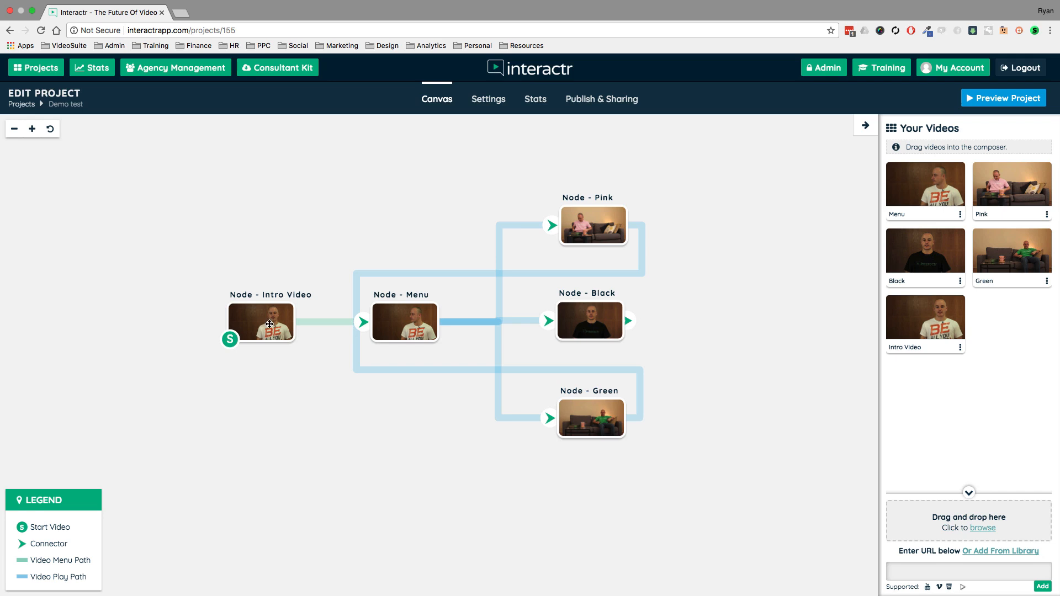
left_click_drag(379, 200, 368, 202)
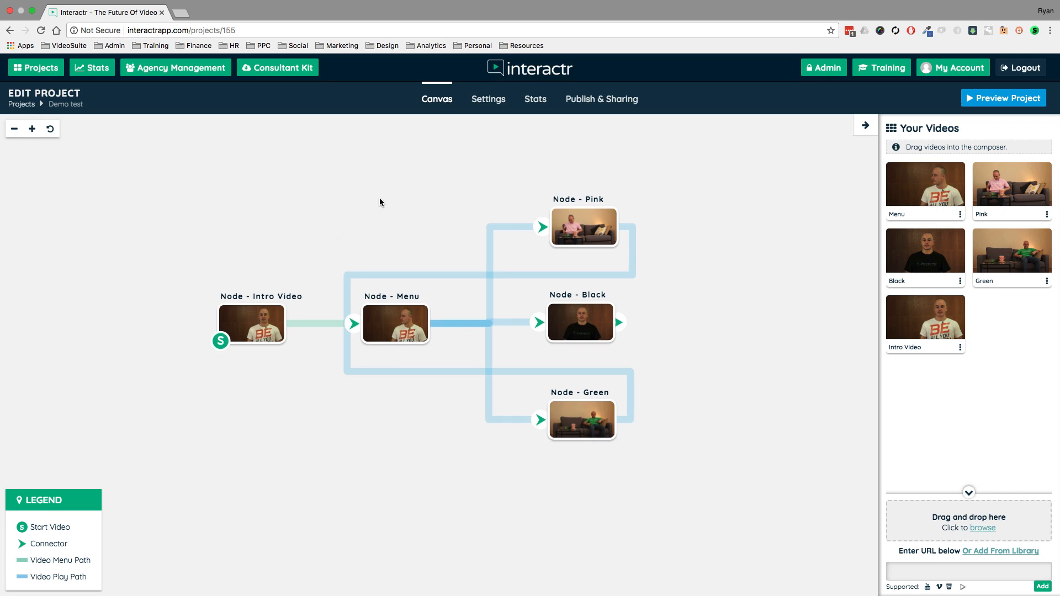
- Return to the project list and open the "FE VSL interactr" project for editing
left_click(50, 71)
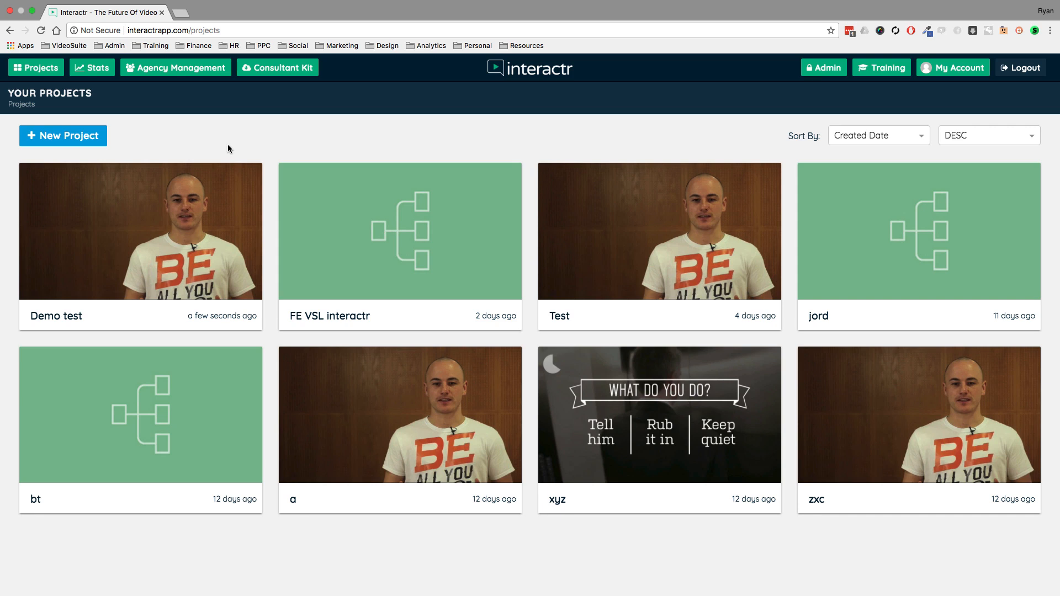
mouse_move(342, 235)
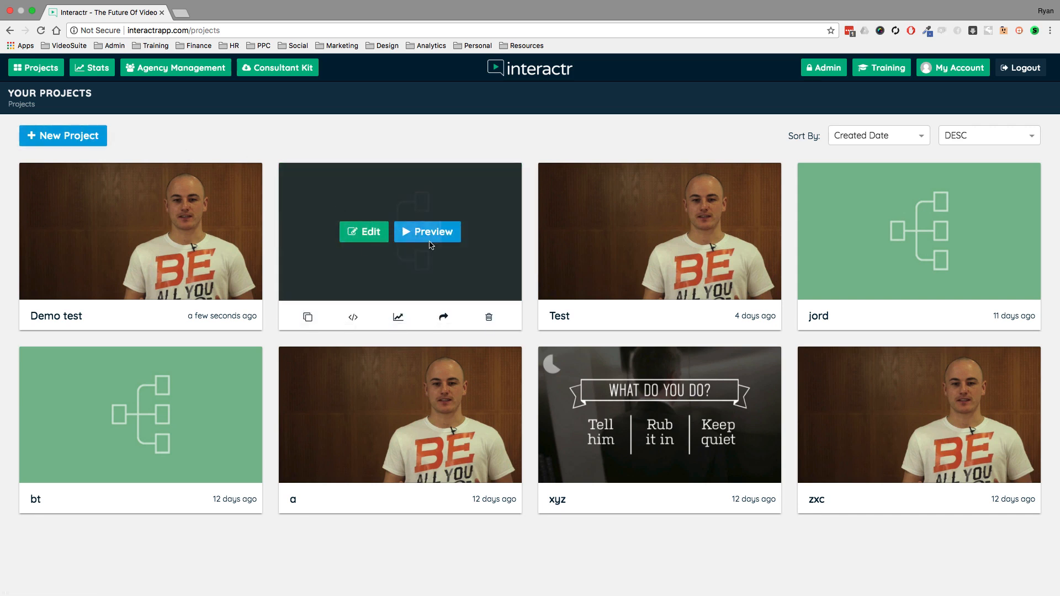
left_click(369, 235)
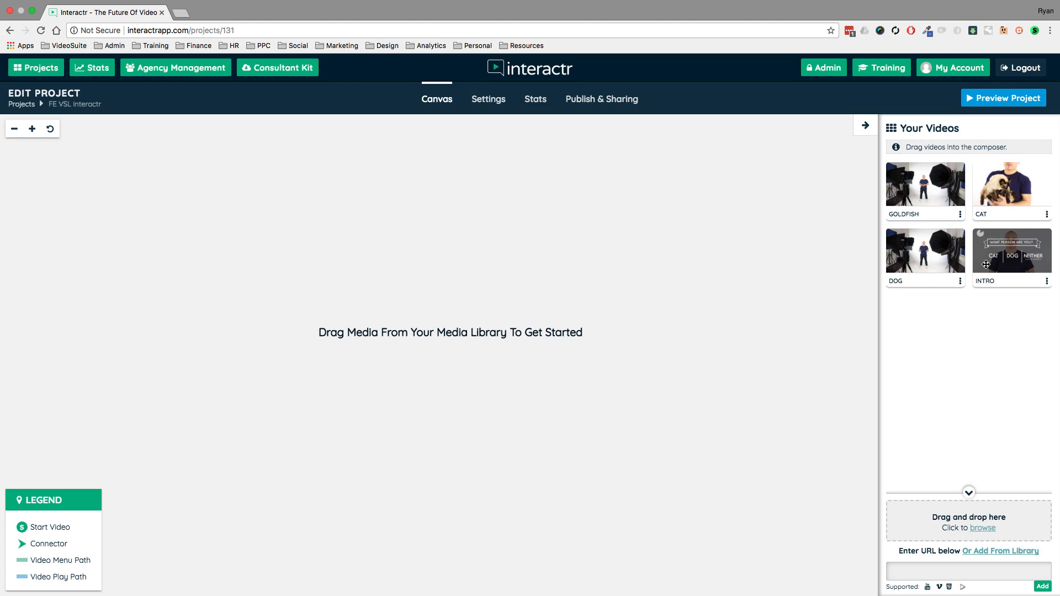
- Open youtube.com in a separate browser tab and copy the URL of the recommended 15ft Great White Shark video, closing that tab when done
left_click(181, 13)
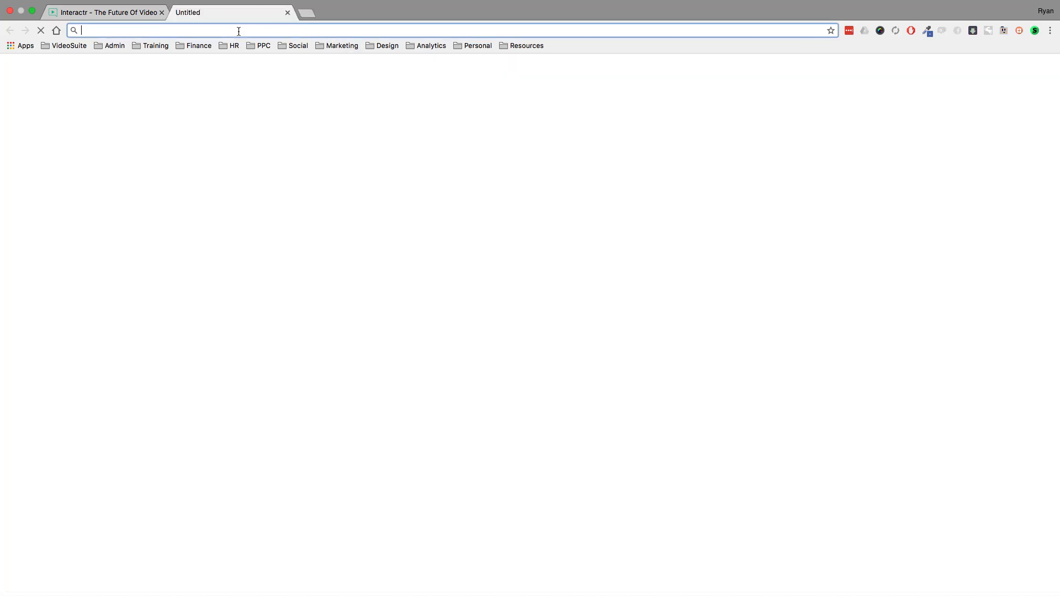
type("youtube.com")
key("Return")
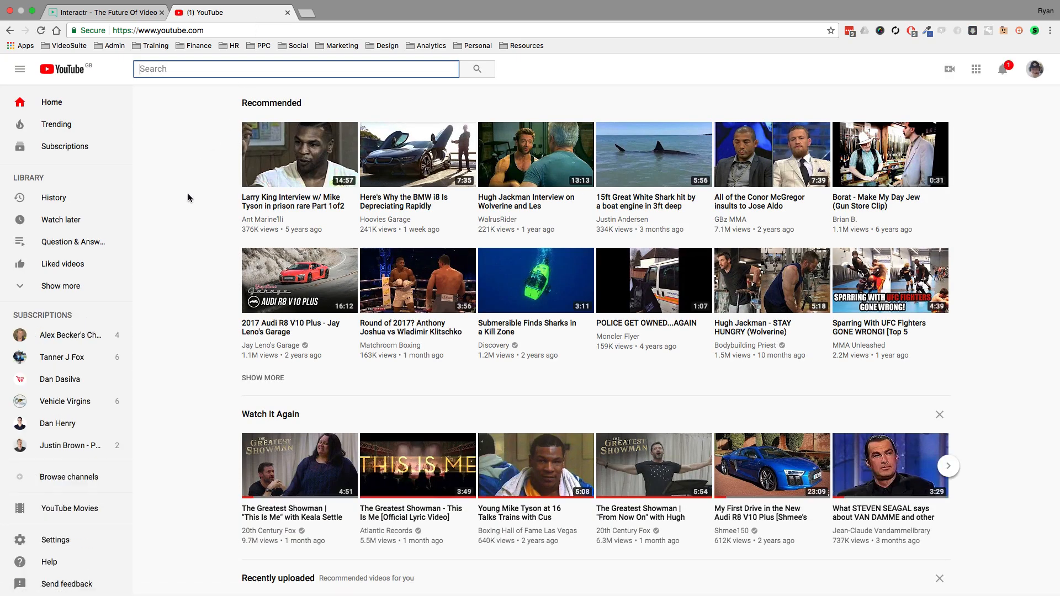
left_click(651, 157)
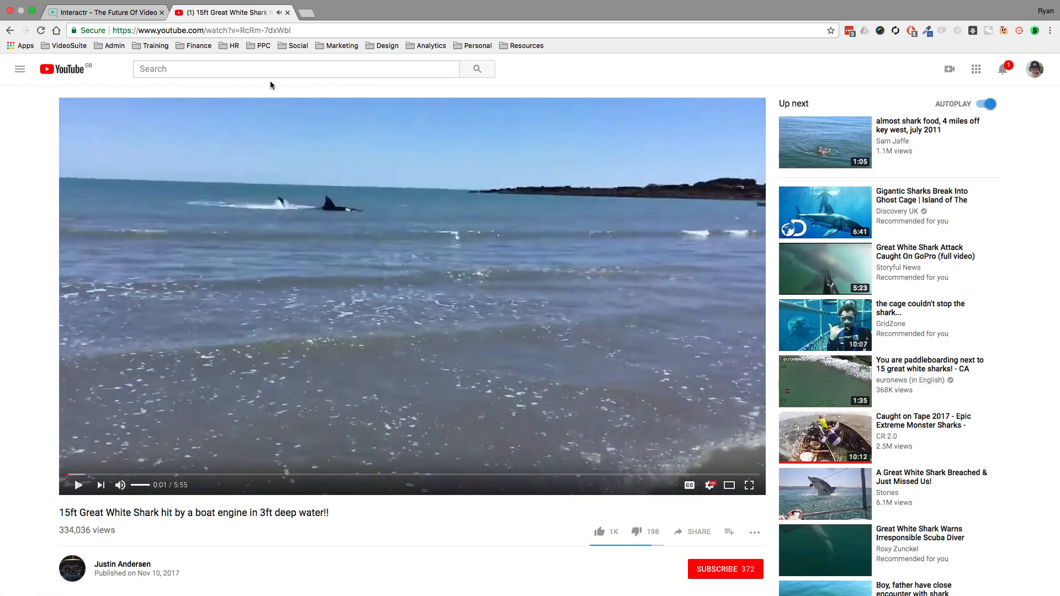
left_click(285, 31)
right_click(286, 30)
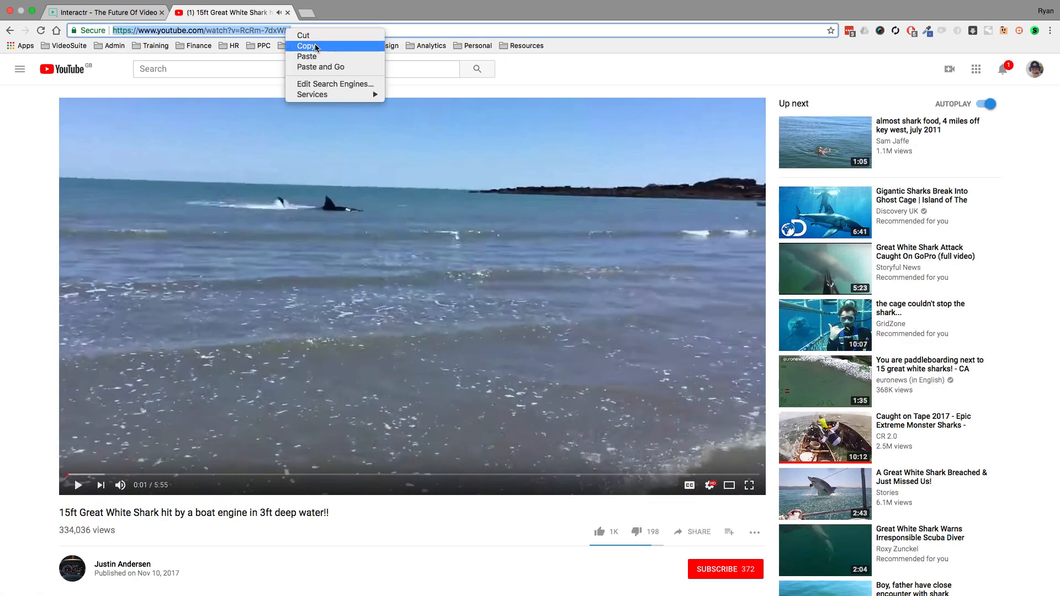
left_click(315, 46)
left_click(288, 13)
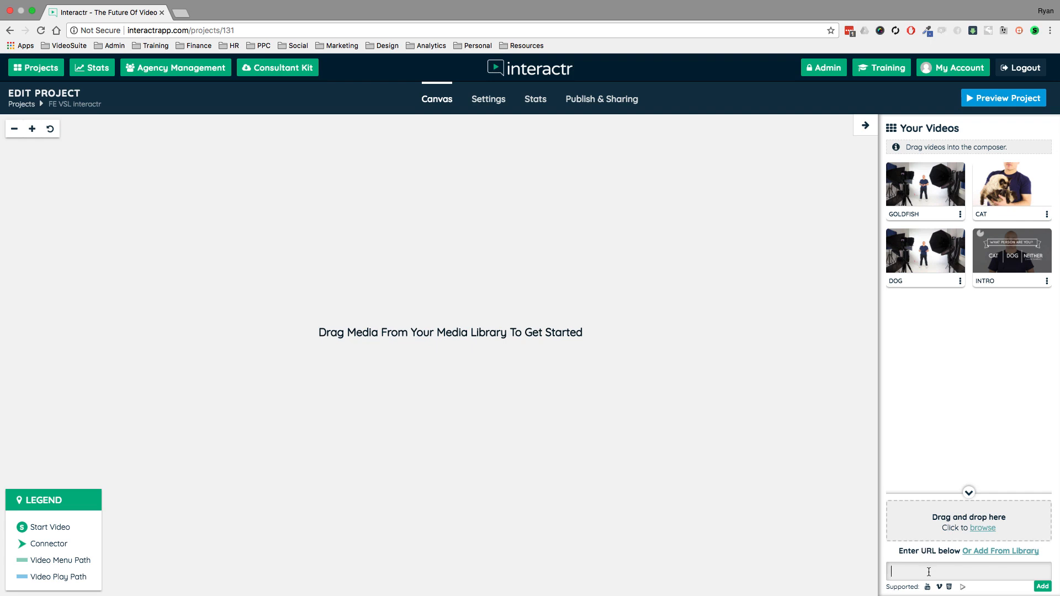
- Add the copied YouTube video to the project's videos by its URL
right_click(929, 572)
left_click(845, 480)
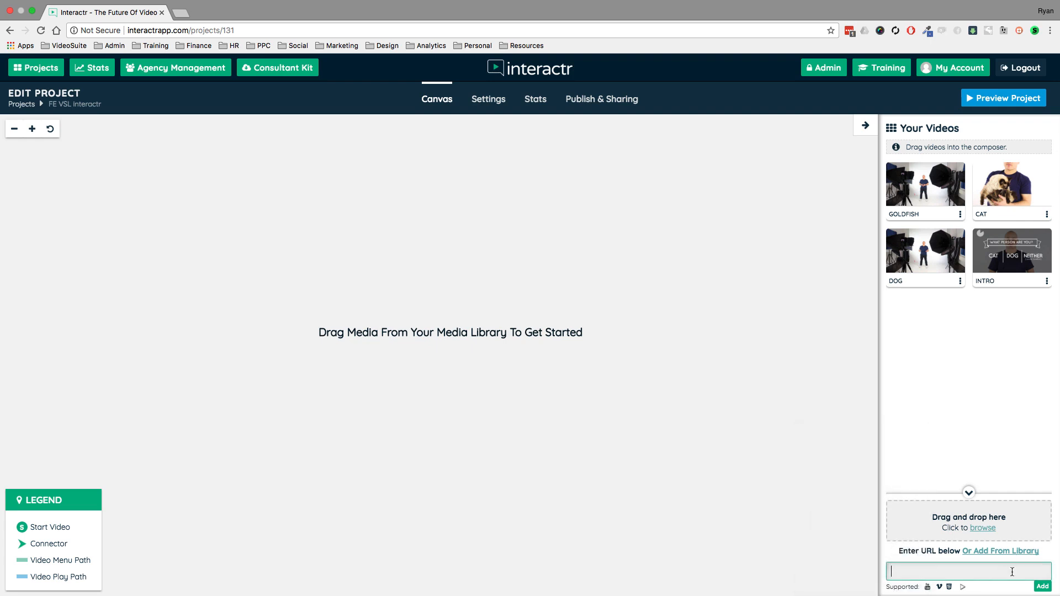
left_click(1042, 587)
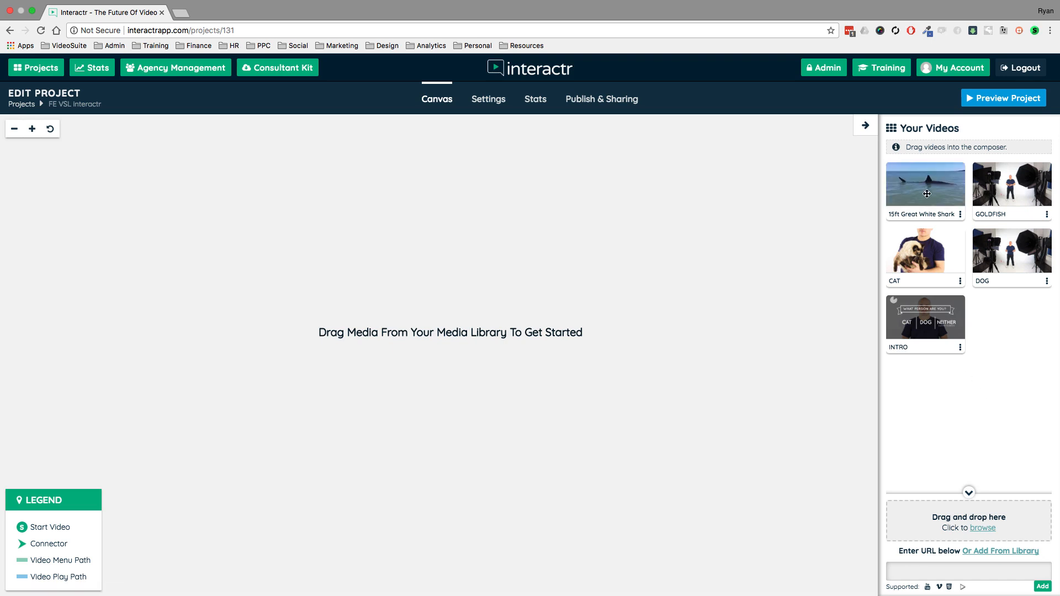
- Place the 15ft Great White Shark video on the canvas, try out its connector, and delete the node again
left_click_drag(927, 194, 319, 274)
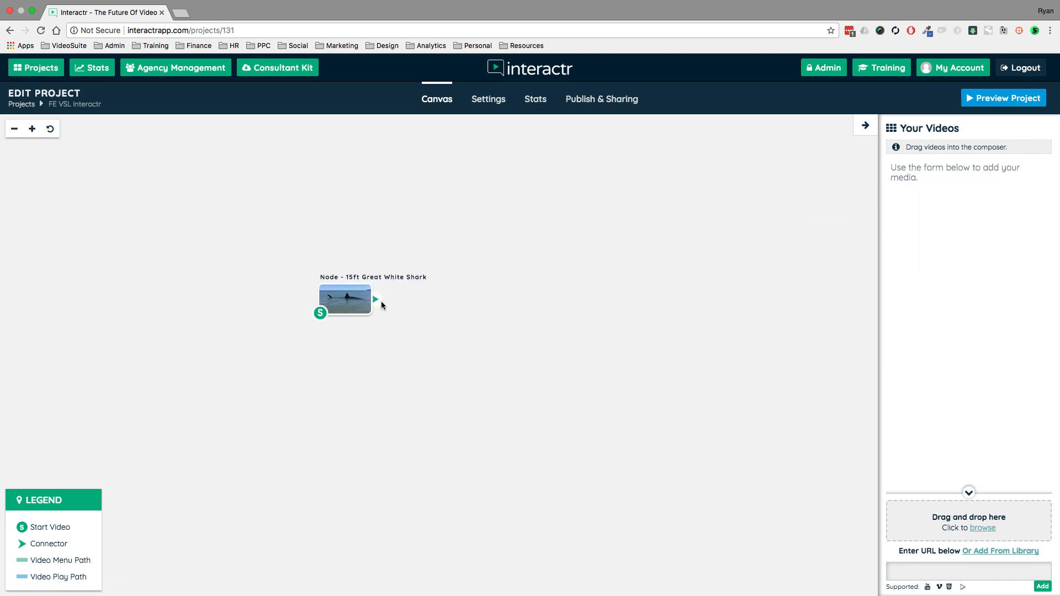
left_click_drag(381, 300, 561, 180)
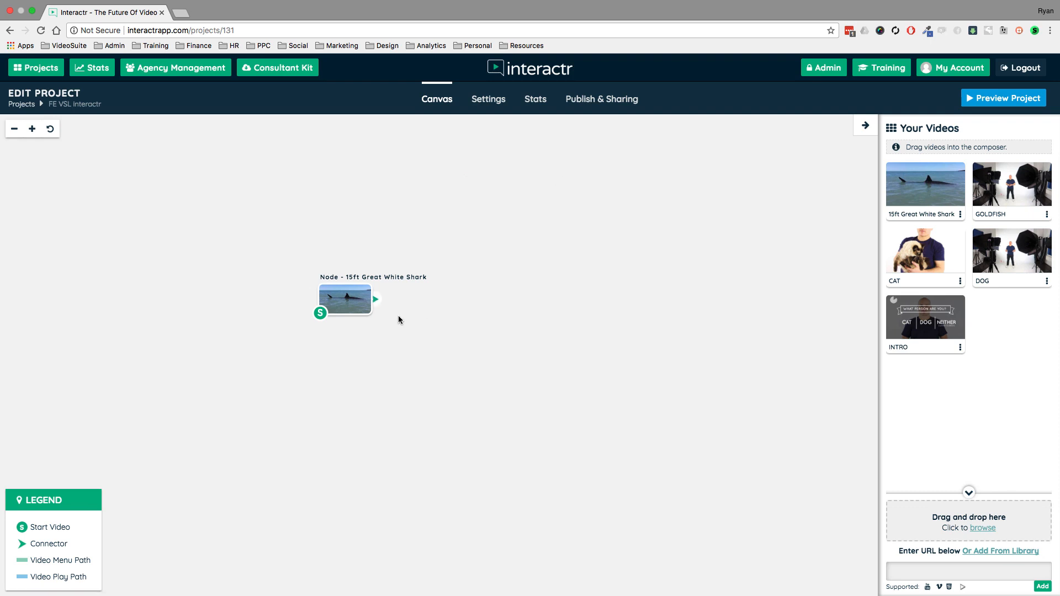
left_click(362, 293)
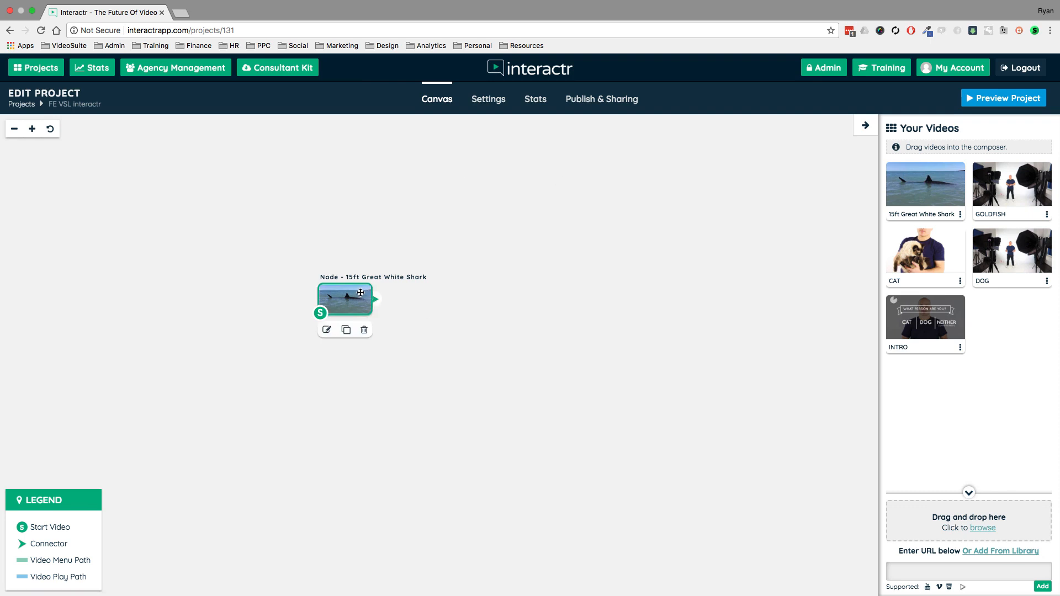
key("Delete")
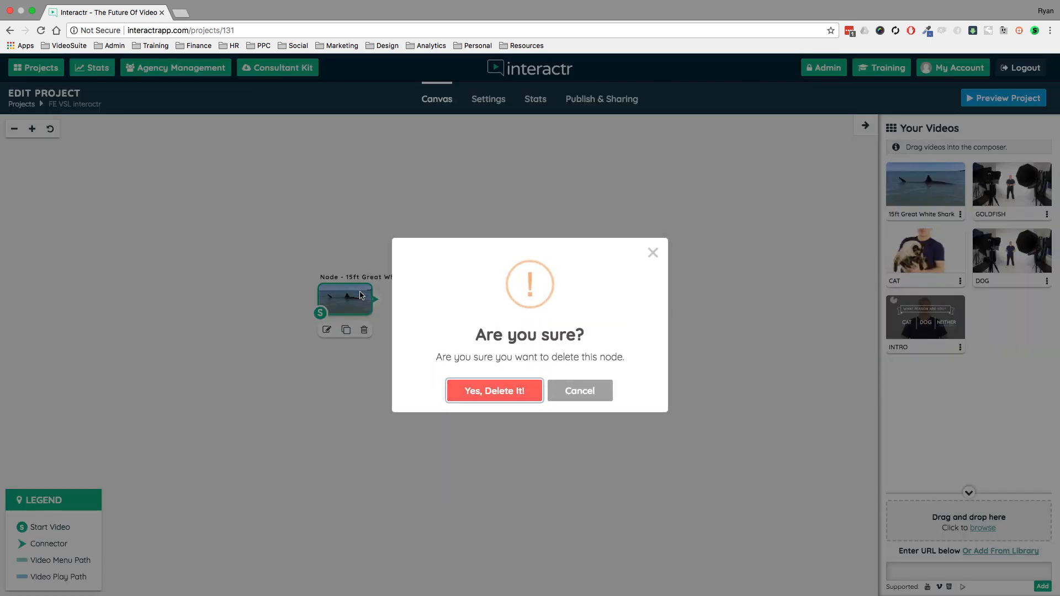
left_click(510, 394)
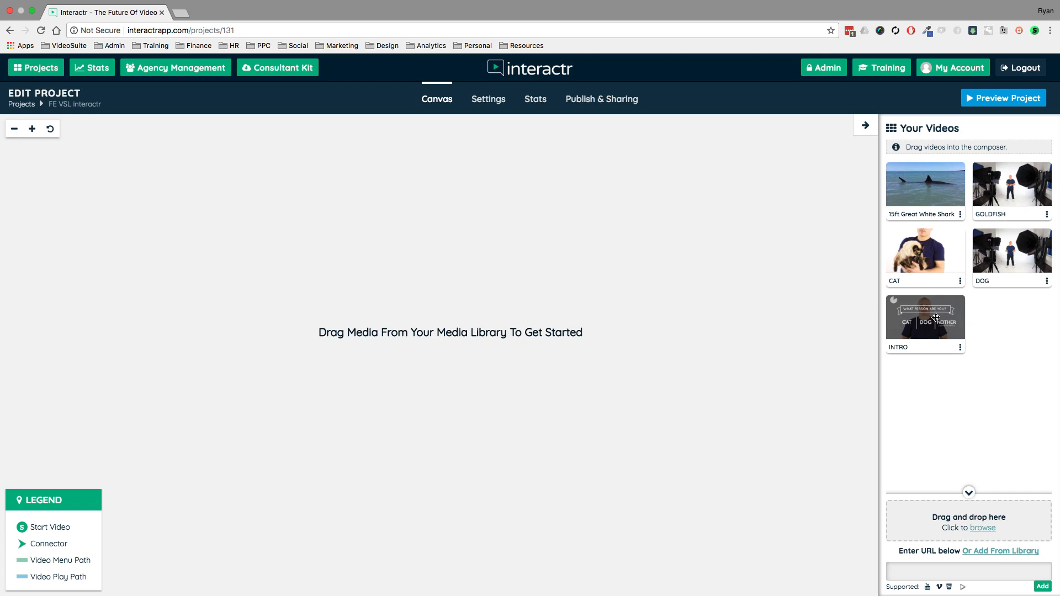
- Place the INTRO video on the canvas as the start node, with CAT, GOLDFISH and DOG stacked vertically to its right
left_click_drag(936, 318, 142, 301)
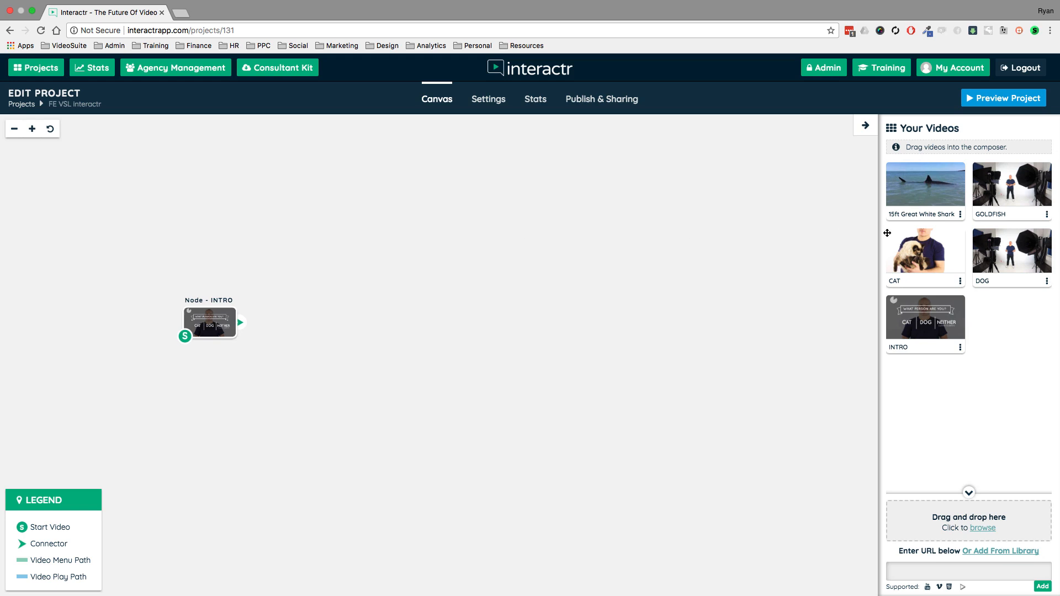
left_click_drag(940, 253, 419, 184)
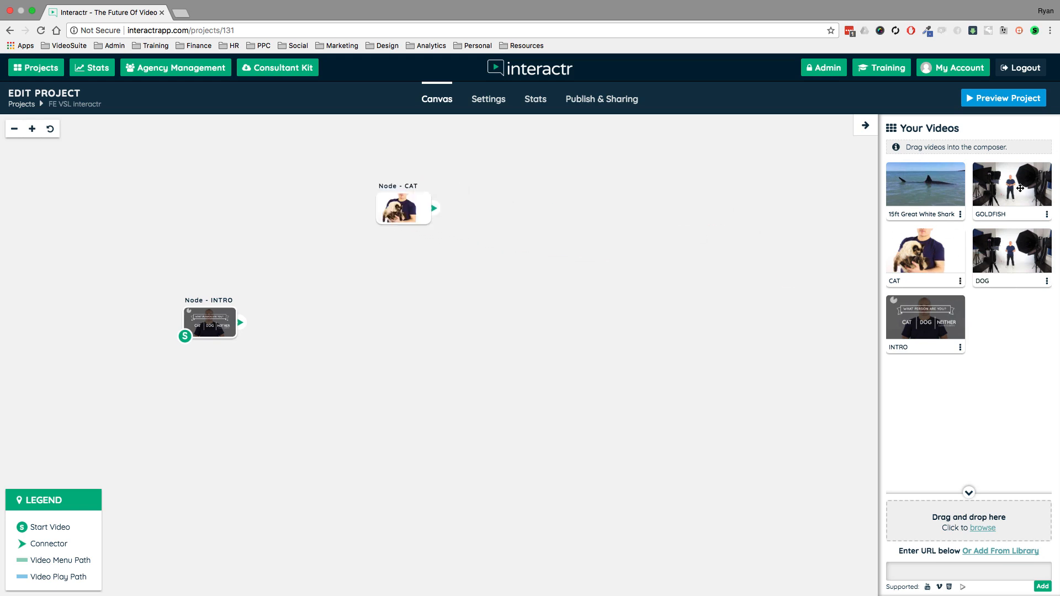
left_click_drag(1019, 188, 420, 322)
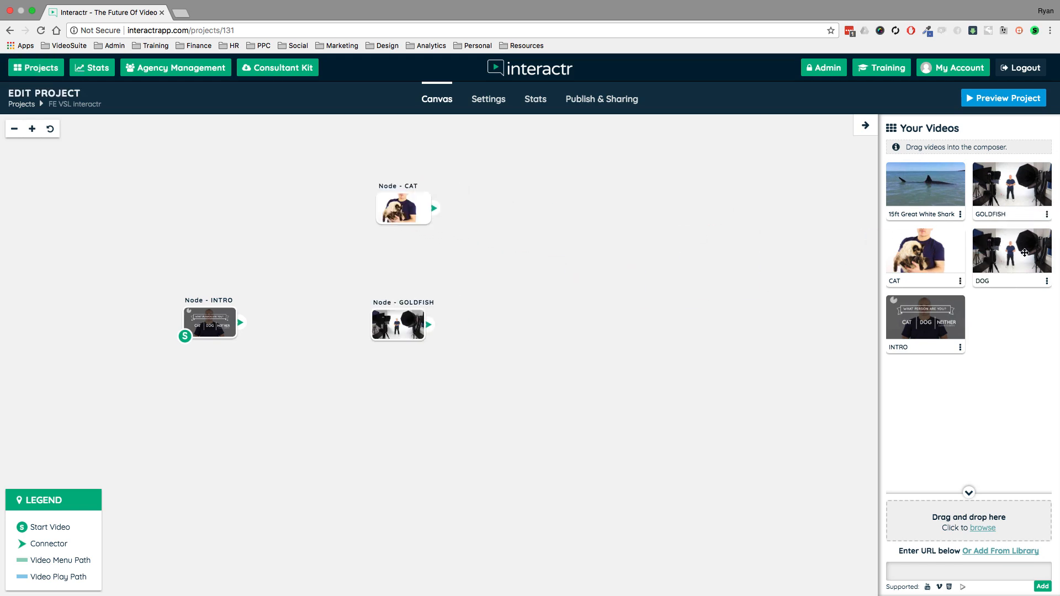
left_click_drag(1021, 255, 366, 428)
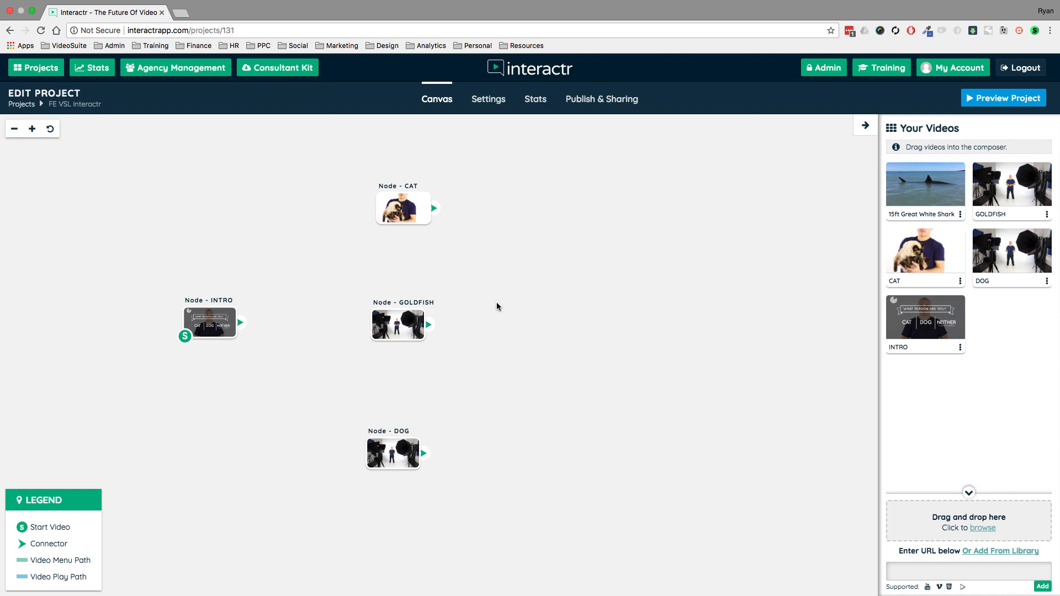
- Shift the CAT, GOLDFISH and DOG nodes slightly up and to the right to line them up in a column
left_click_drag(405, 208, 415, 198)
left_click_drag(397, 324, 419, 320)
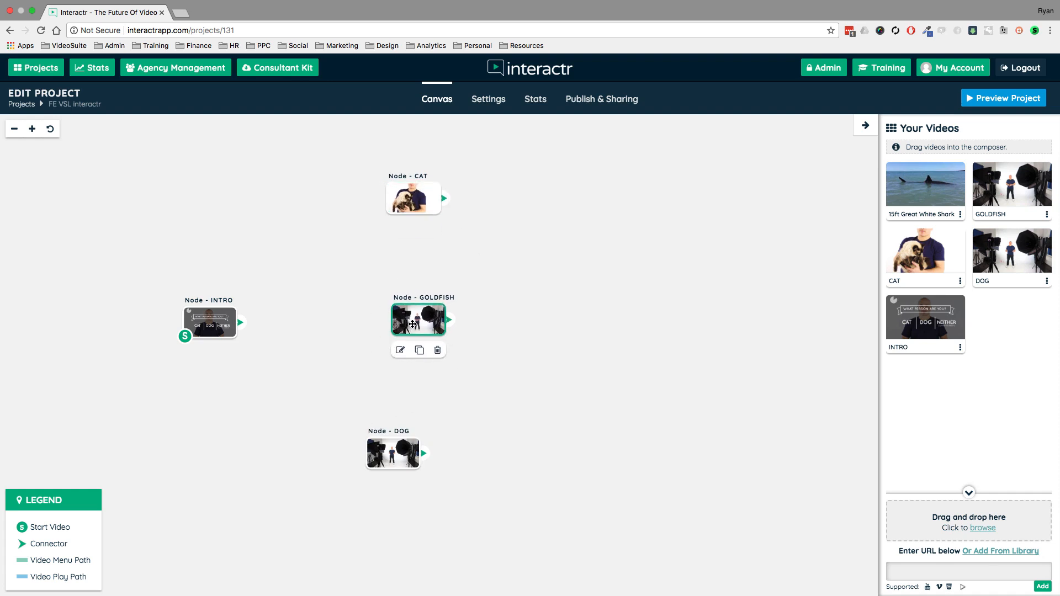
left_click_drag(427, 451, 446, 445)
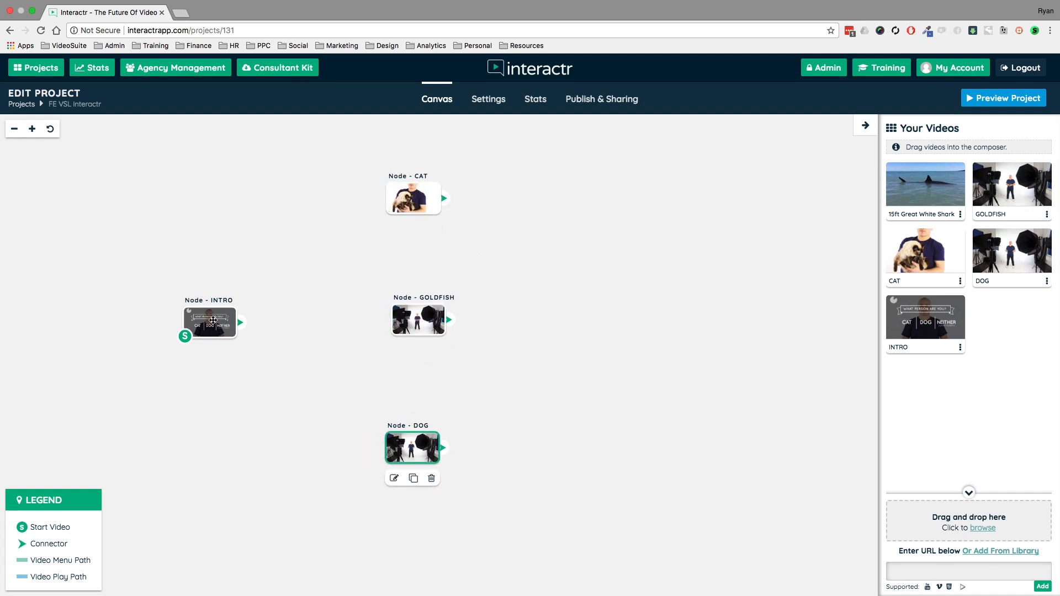
- Move the INTRO node farther from the column of three nodes and nudge the GOLDFISH node slightly down and left
left_click_drag(214, 322, 187, 321)
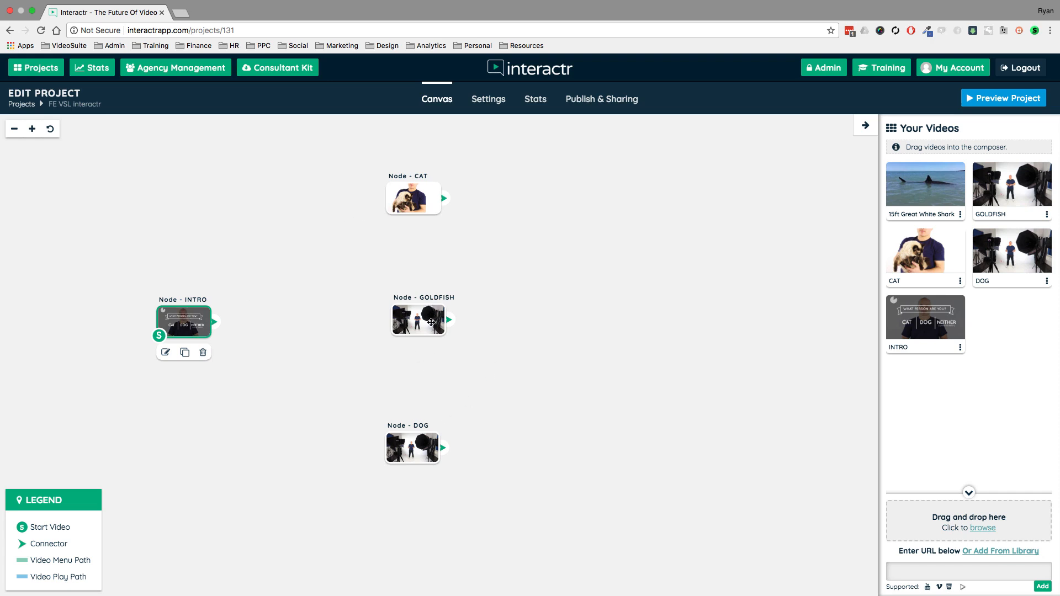
left_click_drag(431, 322, 426, 326)
left_click_drag(525, 304, 578, 310)
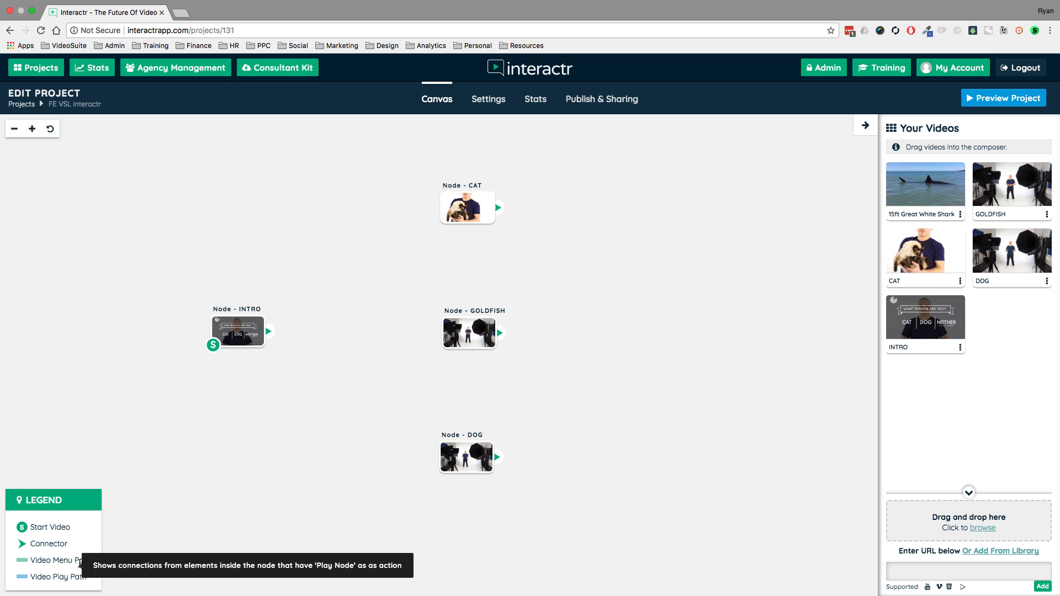
- Connect the INTRO node to the CAT node, move GOLDFISH away to the upper right, and place CAT beside INTRO
left_click_drag(268, 331, 449, 213)
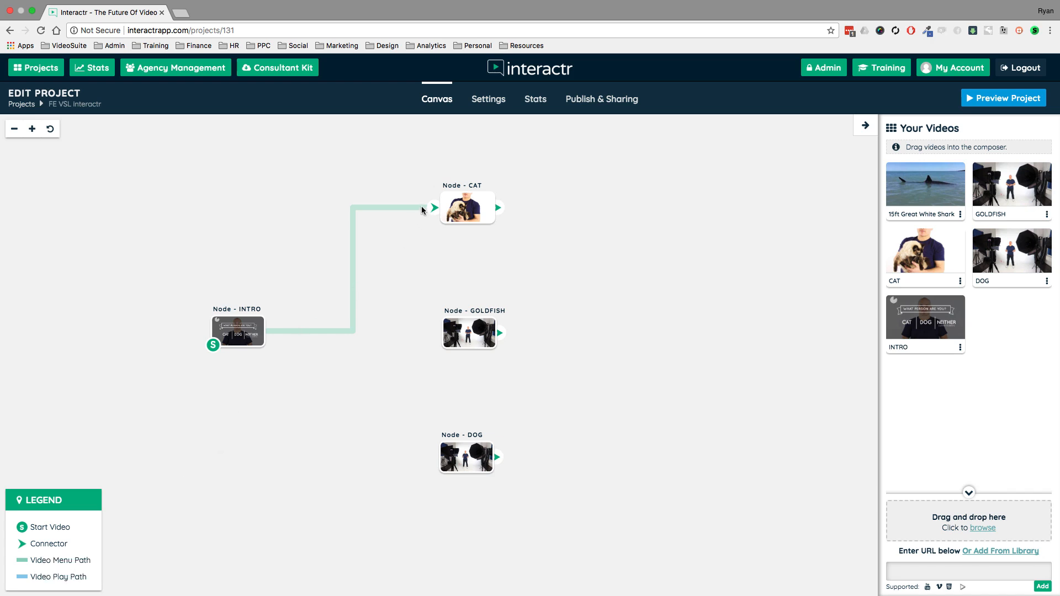
left_click_drag(471, 335, 635, 199)
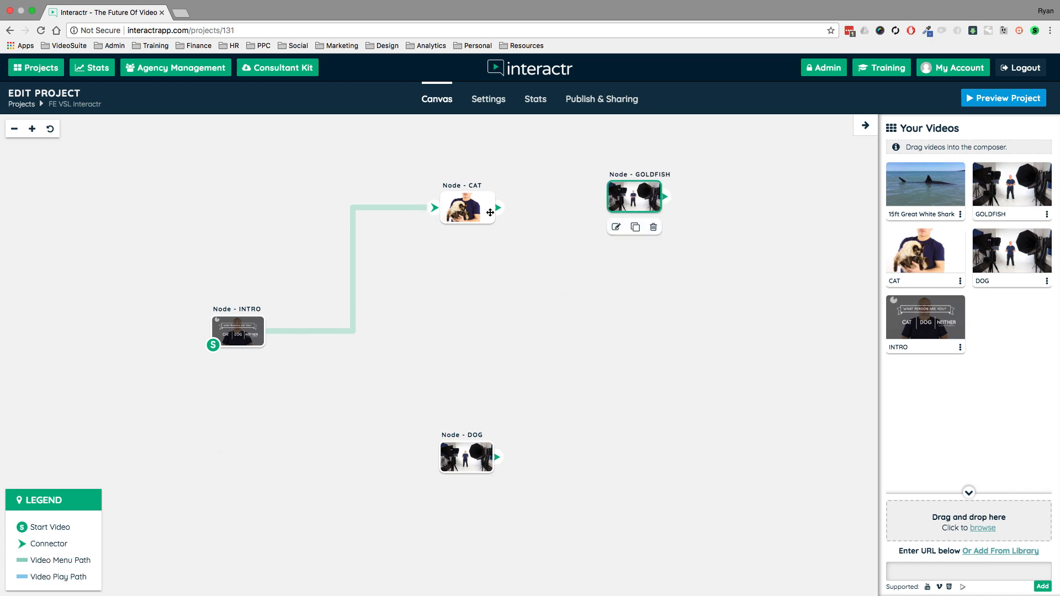
left_click_drag(490, 212, 382, 318)
left_click(228, 332)
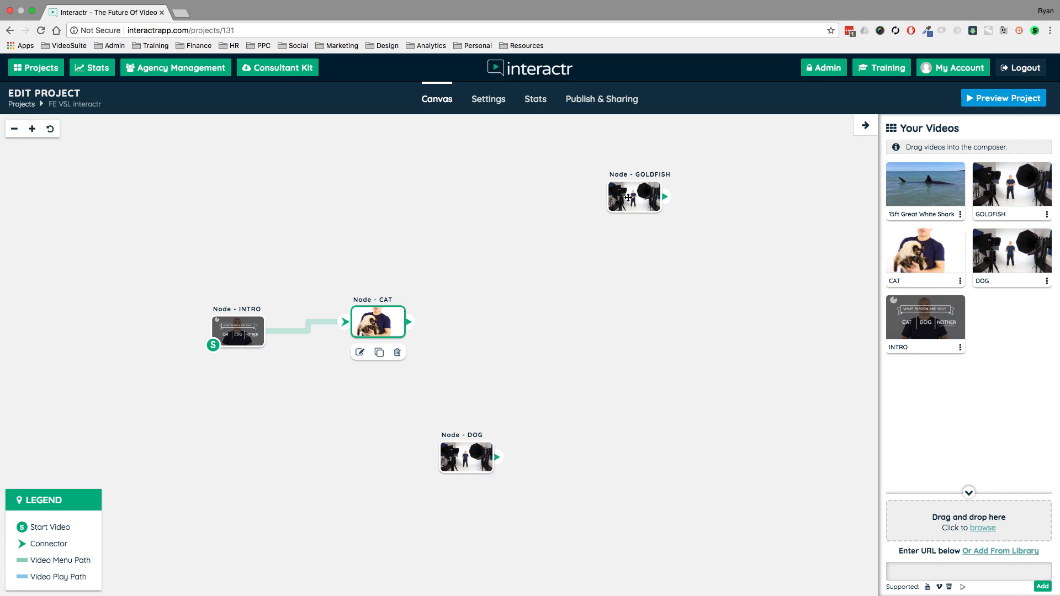
- Arrange the GOLDFISH and DOG nodes as two branches to the right of CAT, one above and one below it
left_click_drag(628, 198, 510, 187)
left_click_drag(481, 459, 533, 419)
left_click_drag(517, 182, 524, 223)
left_click_drag(512, 422, 522, 410)
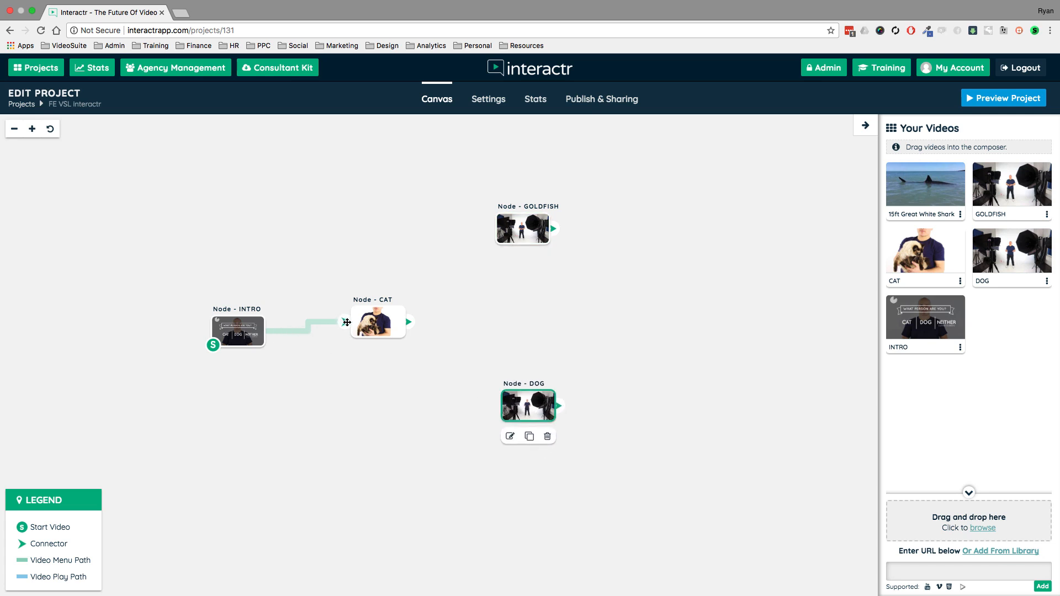
- Shift the CAT node slightly up and to the right, and delete the connector between INTRO and CAT
left_click_drag(376, 323, 417, 306)
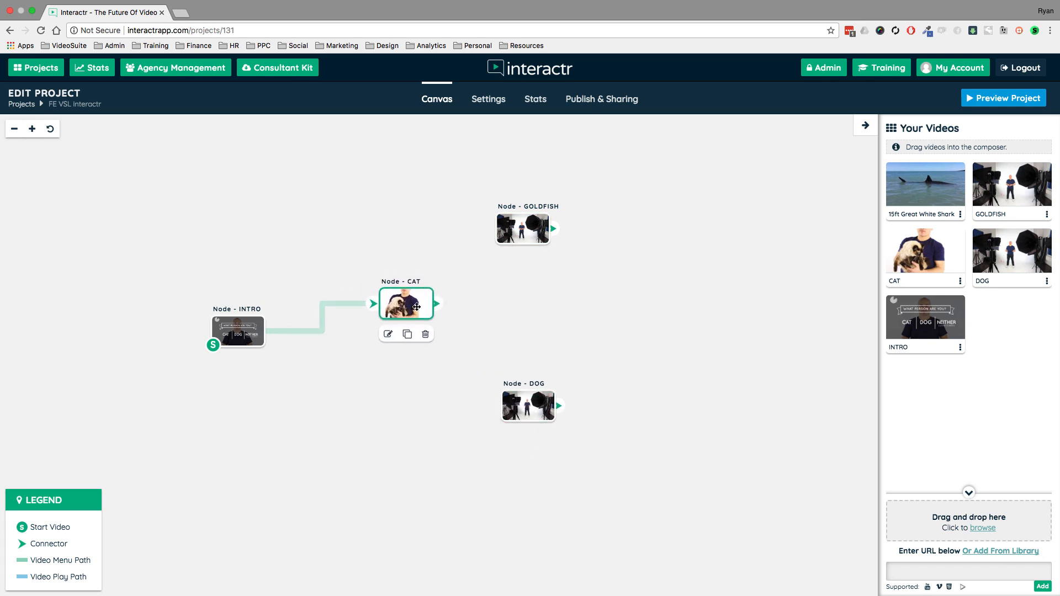
left_click(373, 304)
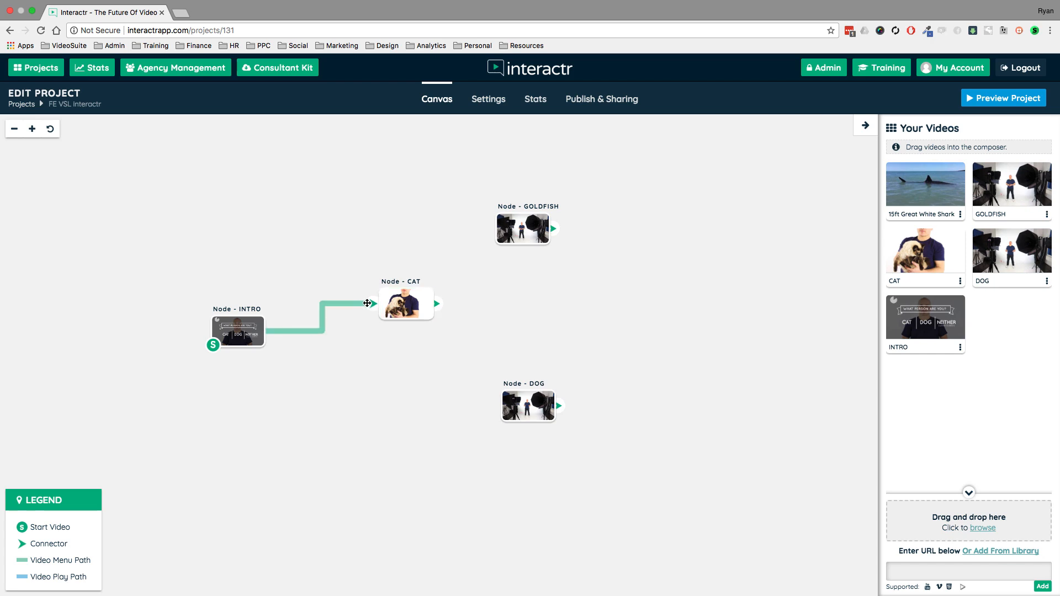
key("Delete")
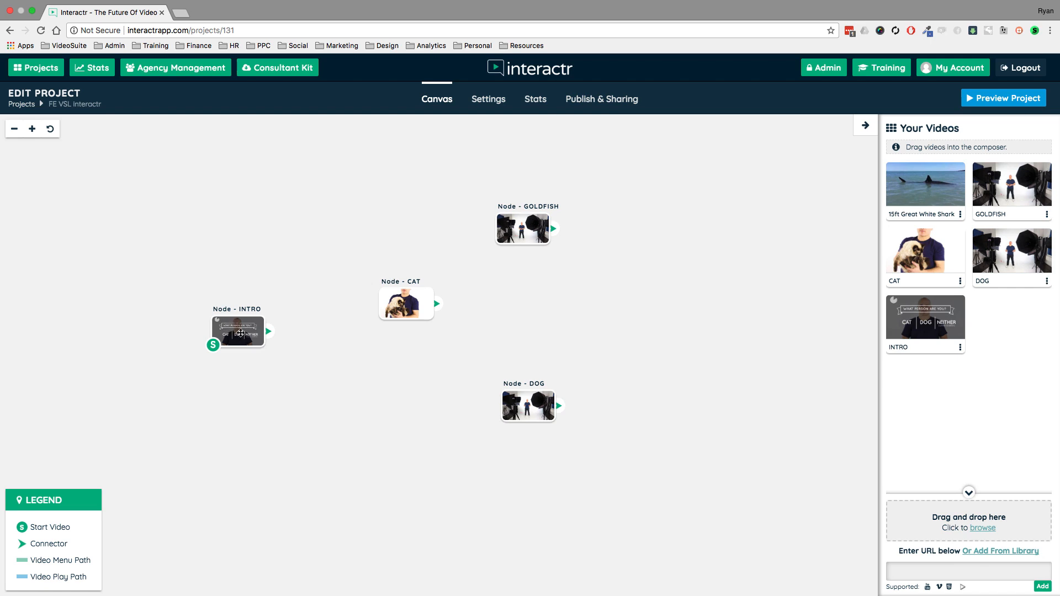
- Stack the GOLDFISH, CAT and DOG nodes in one evenly spaced vertical column to the right of INTRO
left_click_drag(498, 229, 406, 212)
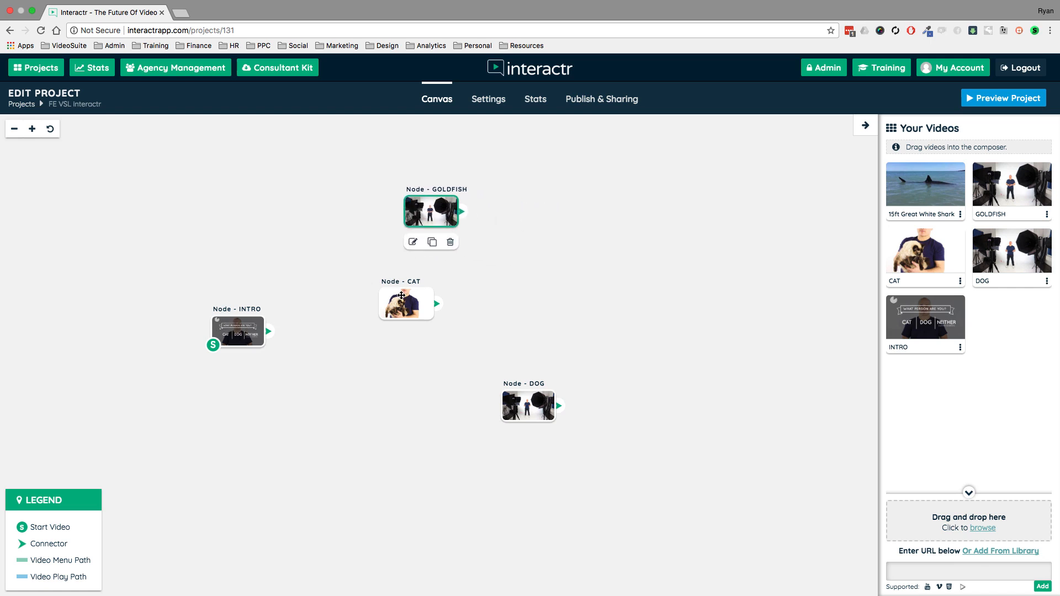
left_click_drag(398, 301, 422, 314)
left_click_drag(533, 413, 436, 432)
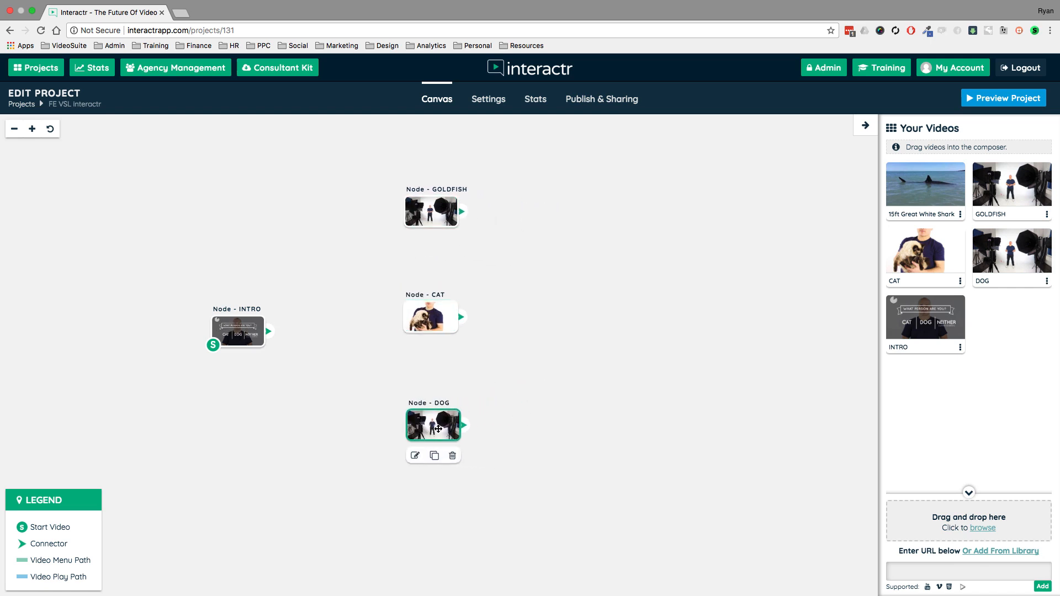
left_click_drag(443, 329, 447, 324)
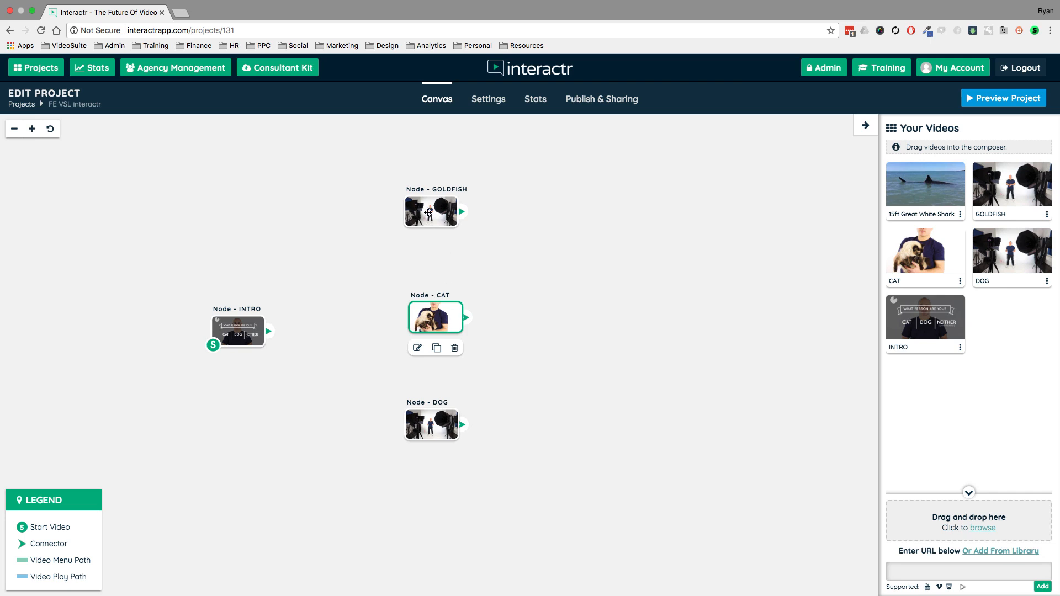
left_click_drag(428, 212, 431, 211)
left_click_drag(444, 321, 439, 324)
left_click_drag(573, 299, 677, 306)
scroll(663, 309, "up", 2)
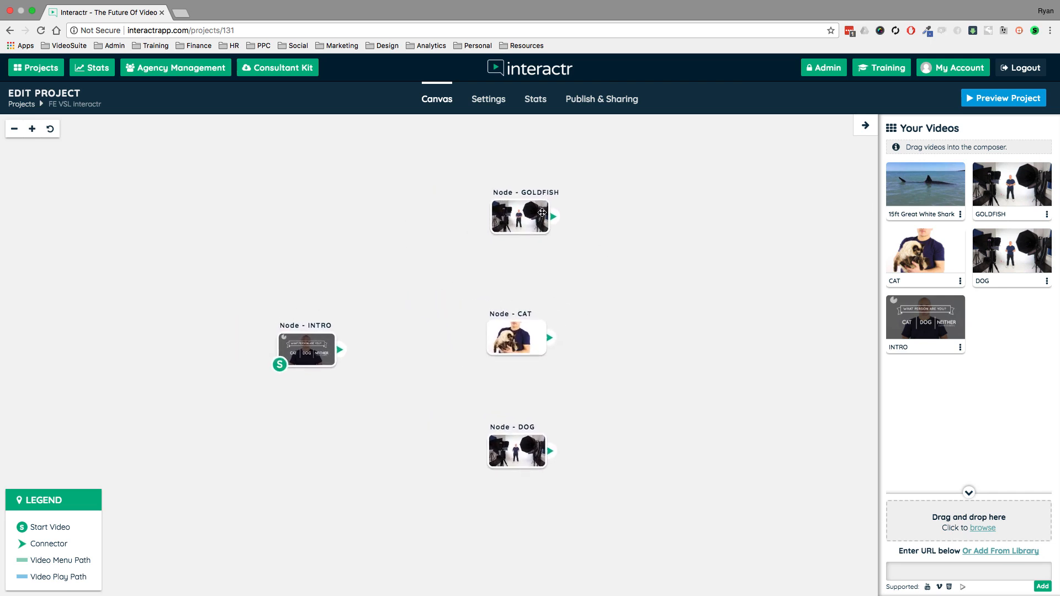
left_click(541, 212)
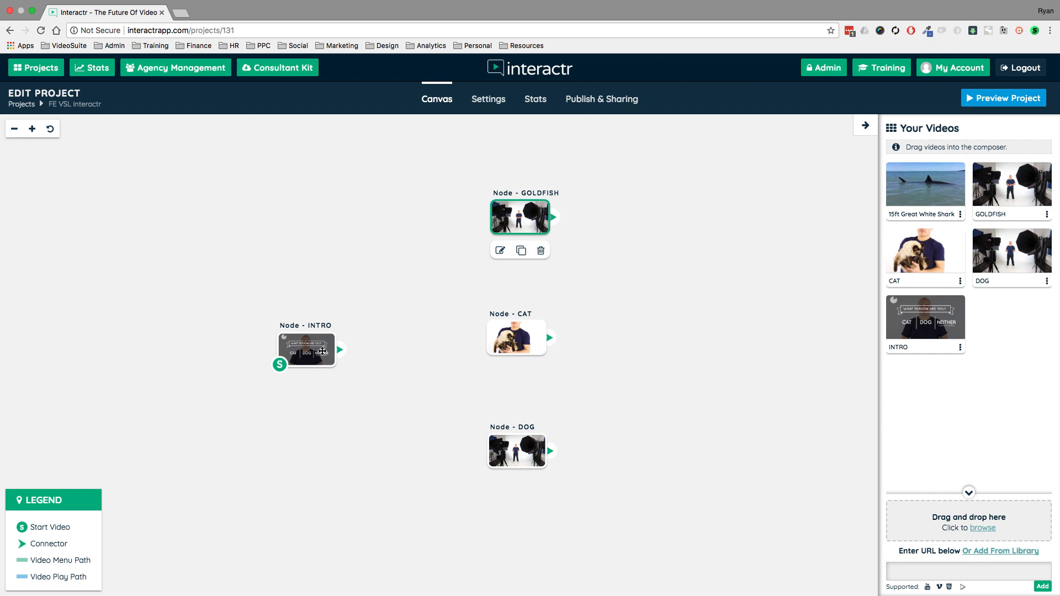
left_click(320, 351)
left_click(513, 334)
left_click(517, 459)
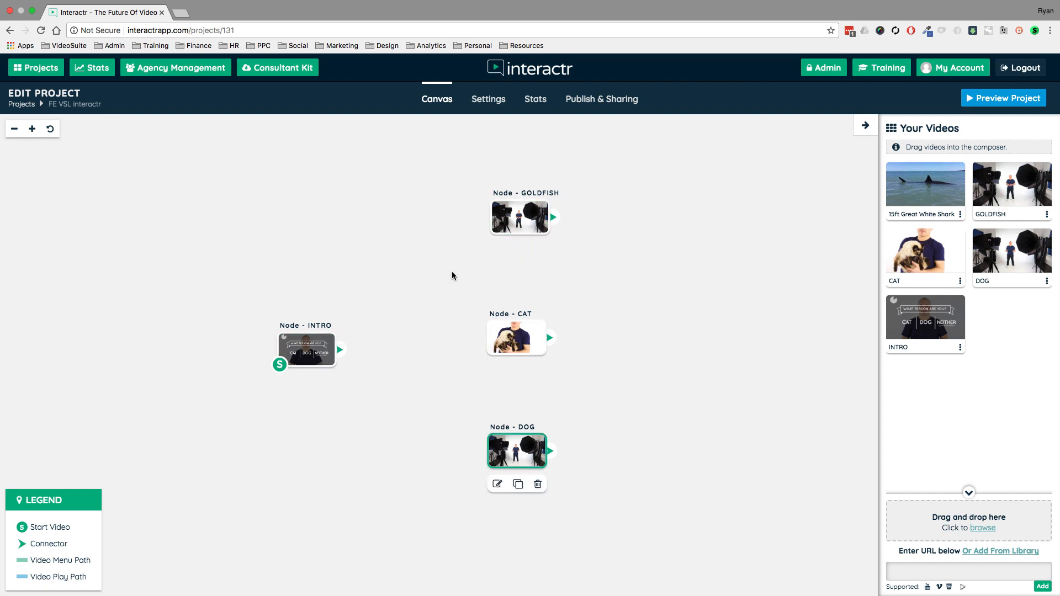
left_click(452, 275)
- Open the INTRO node for editing and hide the list of nodes and popups beside the video
left_click(316, 348)
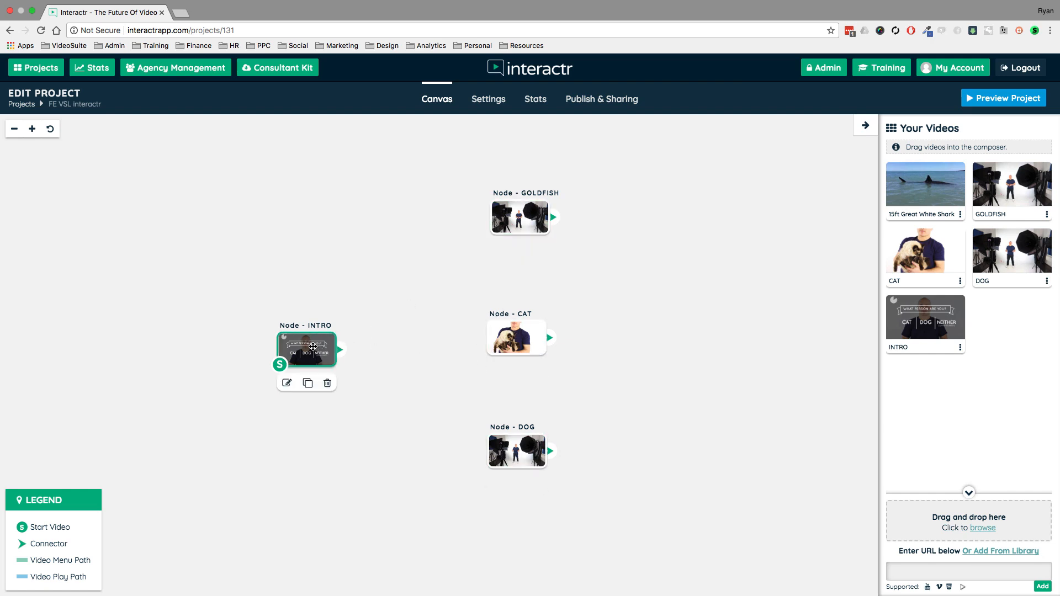
double_click(312, 346)
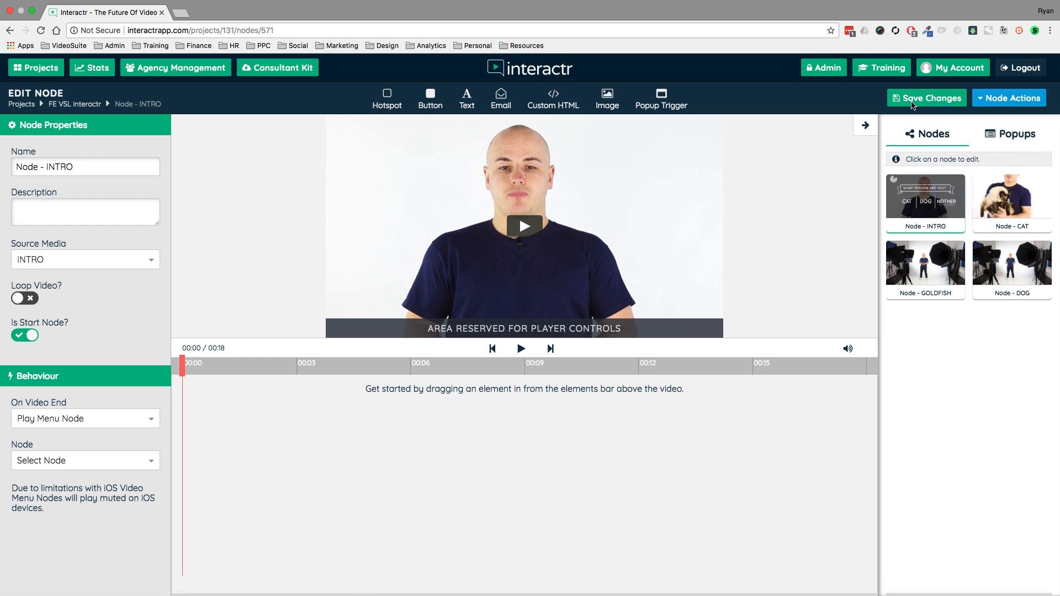
left_click(867, 127)
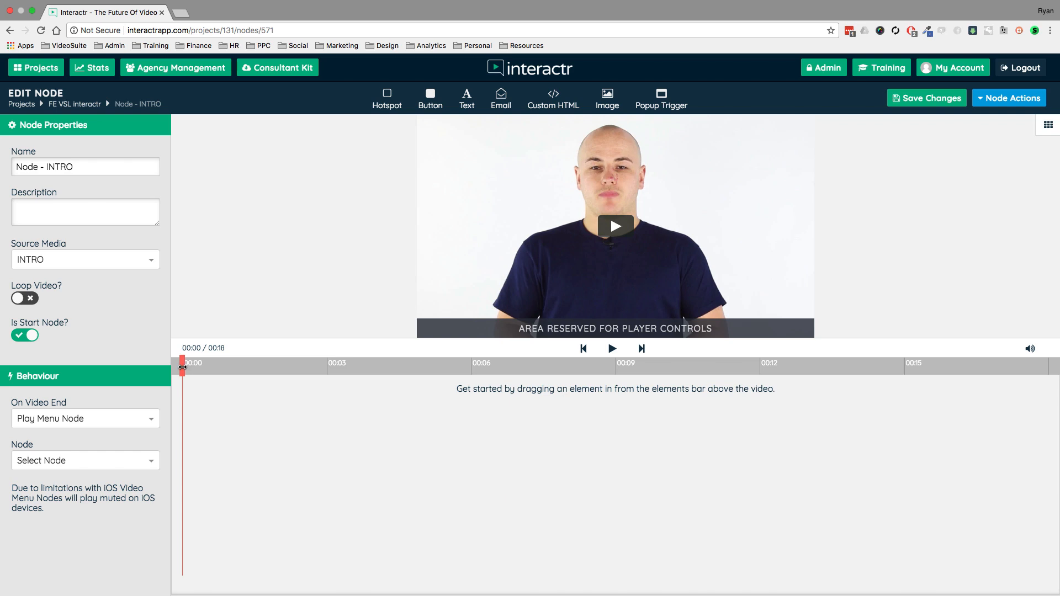
- Advance the INTRO video to about 00:09, where the CAT, DOG and NEITHER choices are all fully shown
left_click_drag(182, 368, 599, 364)
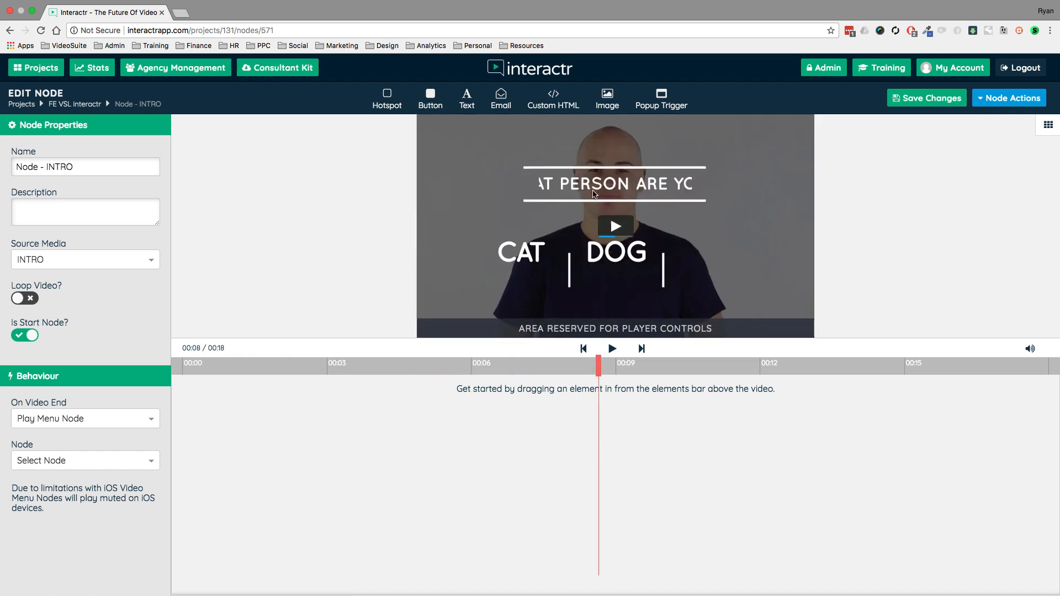
left_click(612, 348)
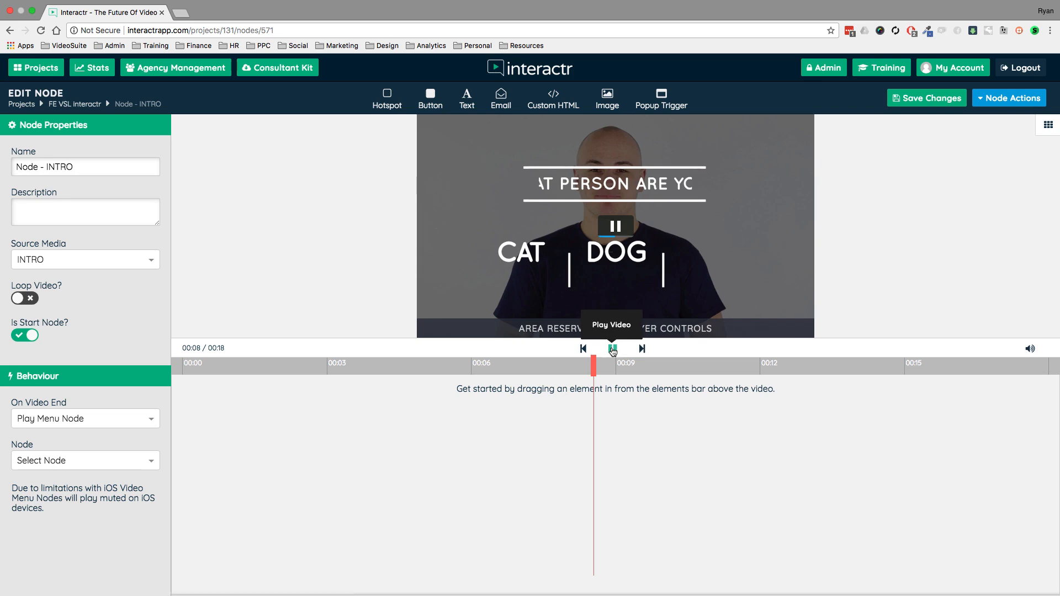
left_click(612, 348)
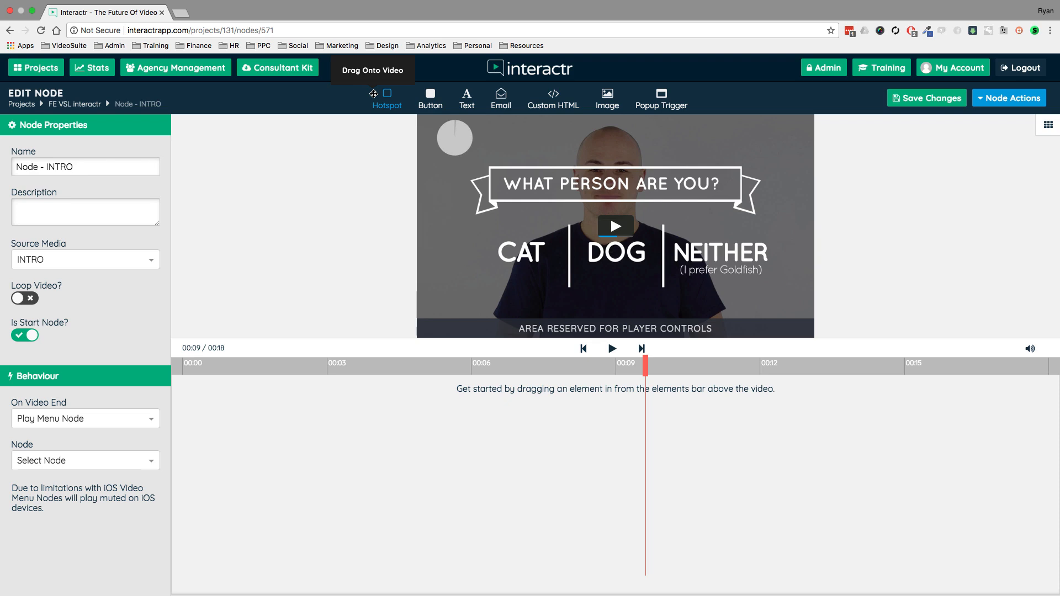
- Add a hotspot about 132 px wide and 95 px high over the word CAT in the video
left_click_drag(374, 94, 493, 240)
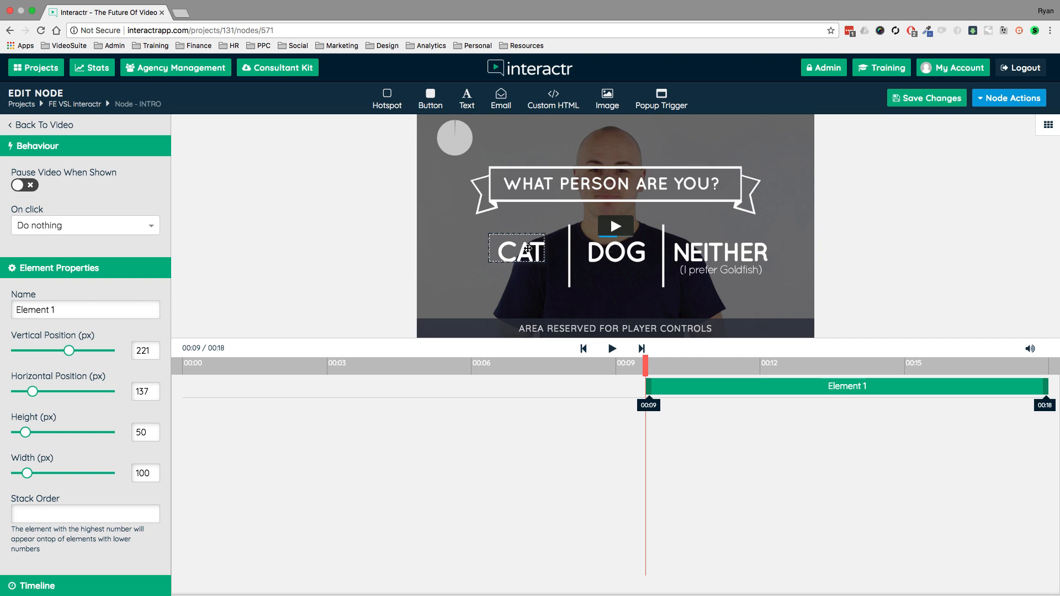
left_click_drag(545, 261, 562, 284)
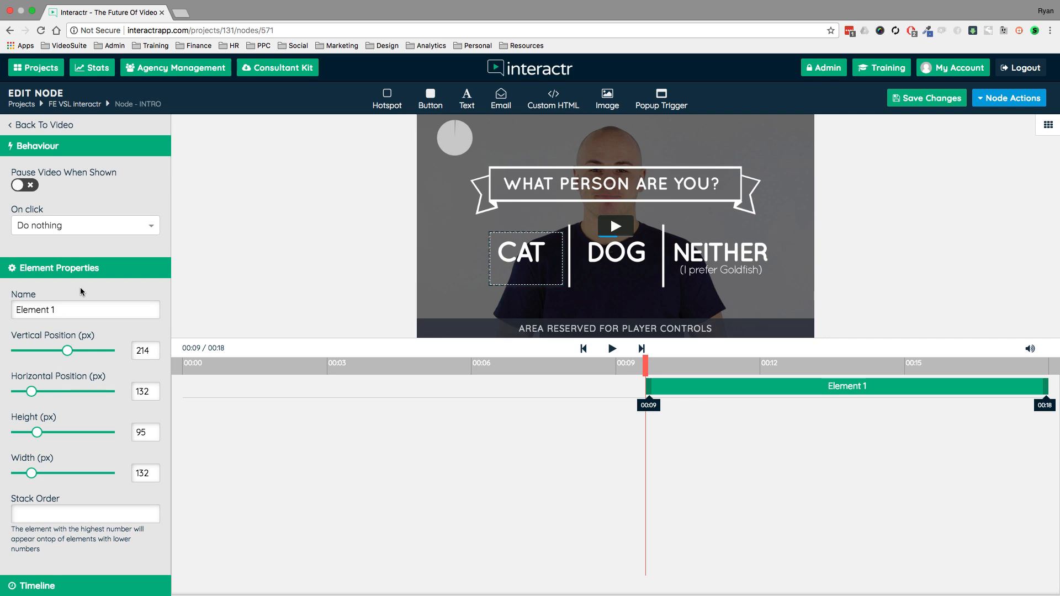
scroll(81, 287, "down", 5)
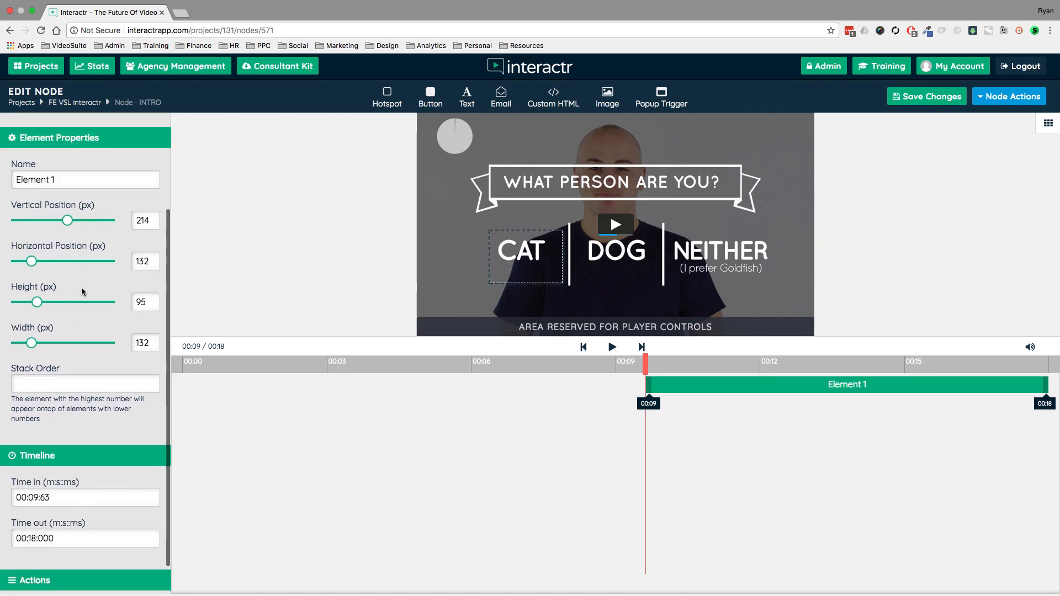
scroll(81, 287, "up", 5)
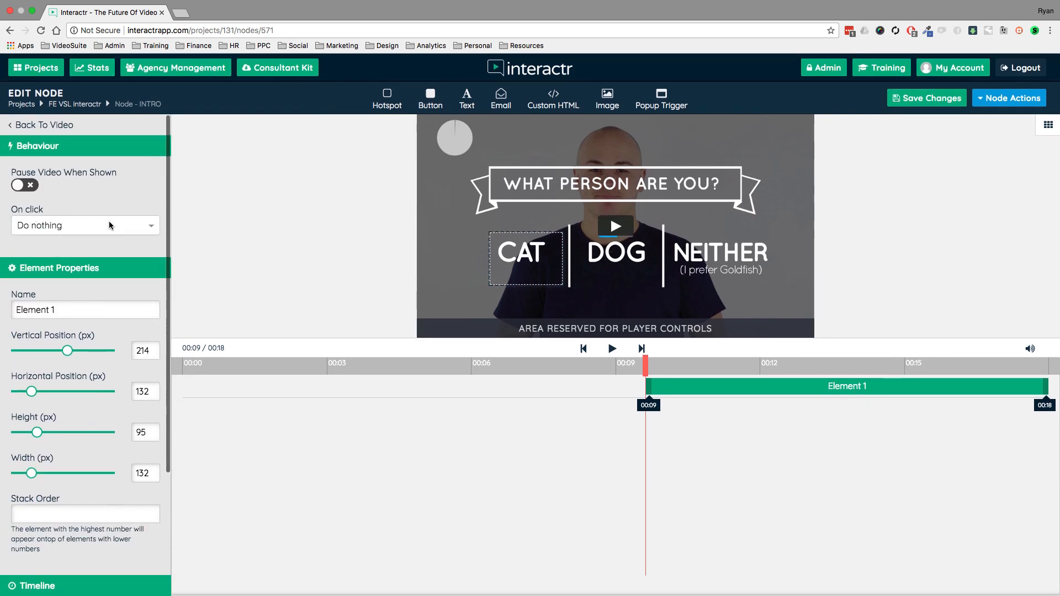
- Set the CAT hotspot's click action to Play Node with Node - CAT as the target
left_click(129, 226)
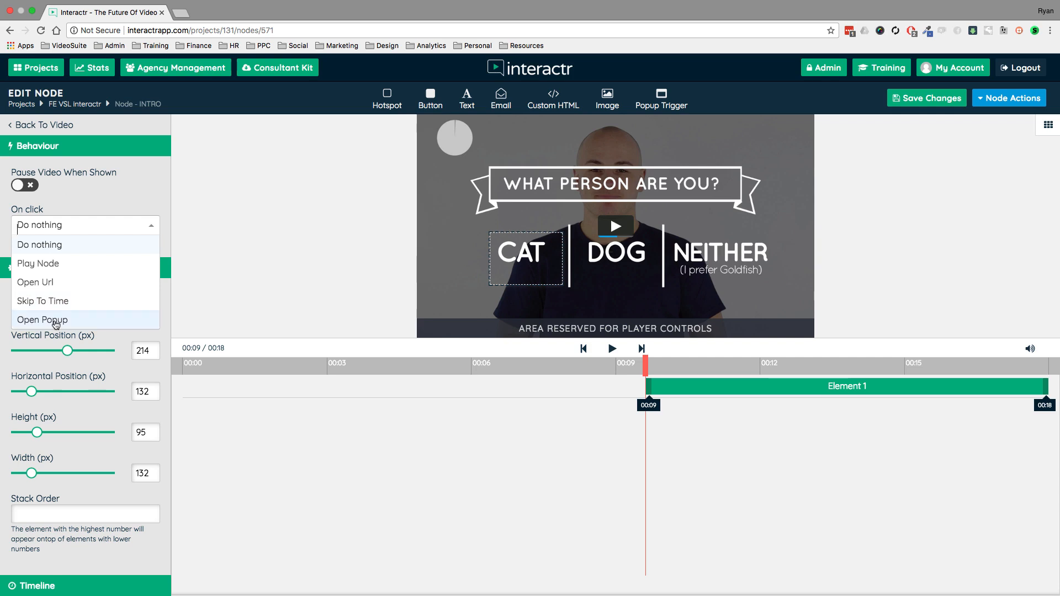
left_click(53, 265)
left_click(127, 267)
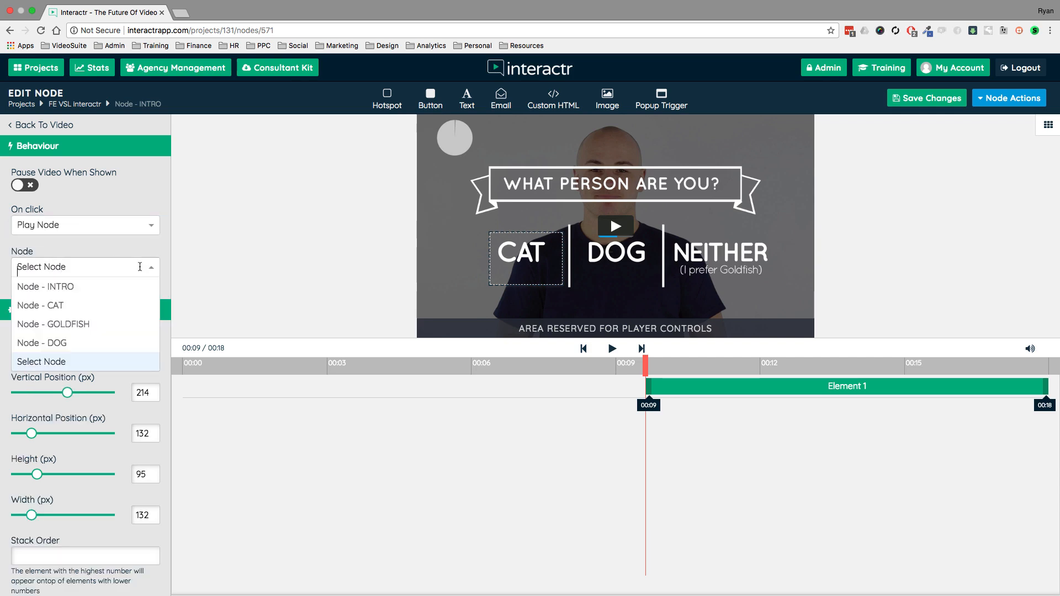
left_click(61, 303)
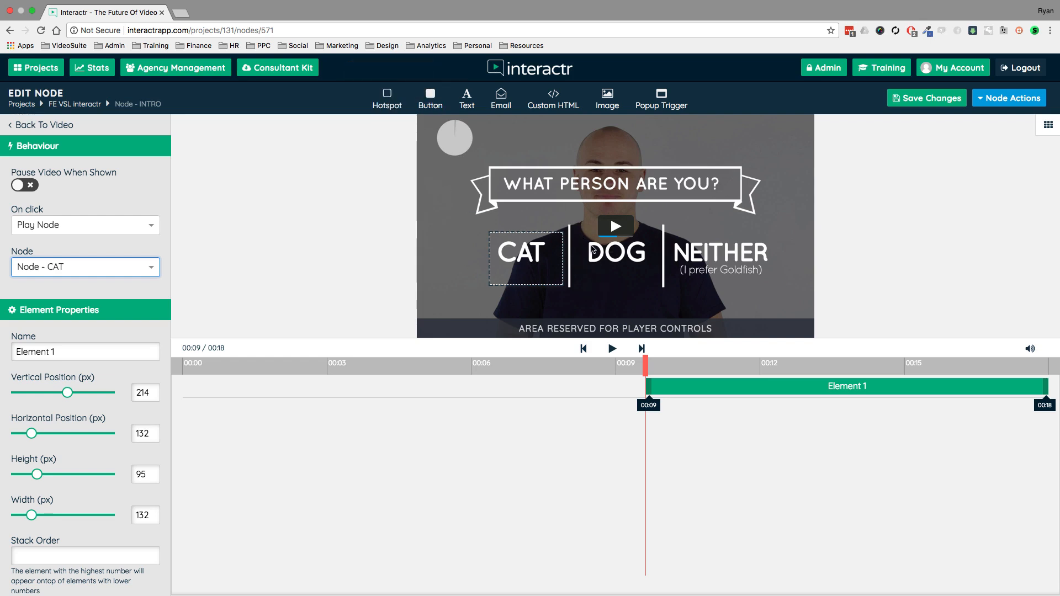
- Add a hotspot about 143 by 95 px over the word DOG, with its click action playing Node - DOG
left_click_drag(387, 98, 657, 285)
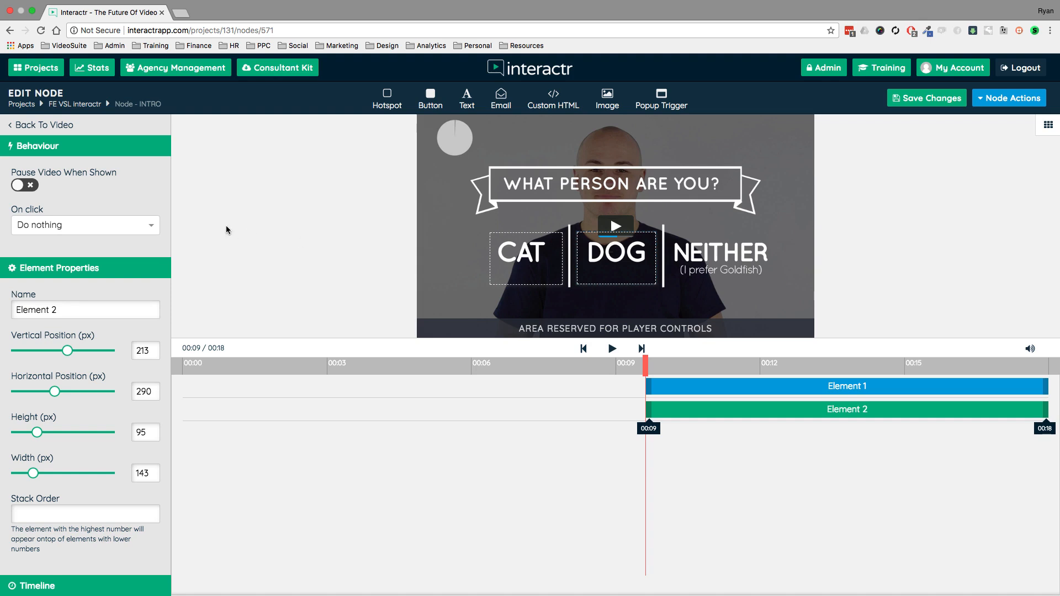
left_click(141, 226)
left_click(49, 266)
left_click(52, 270)
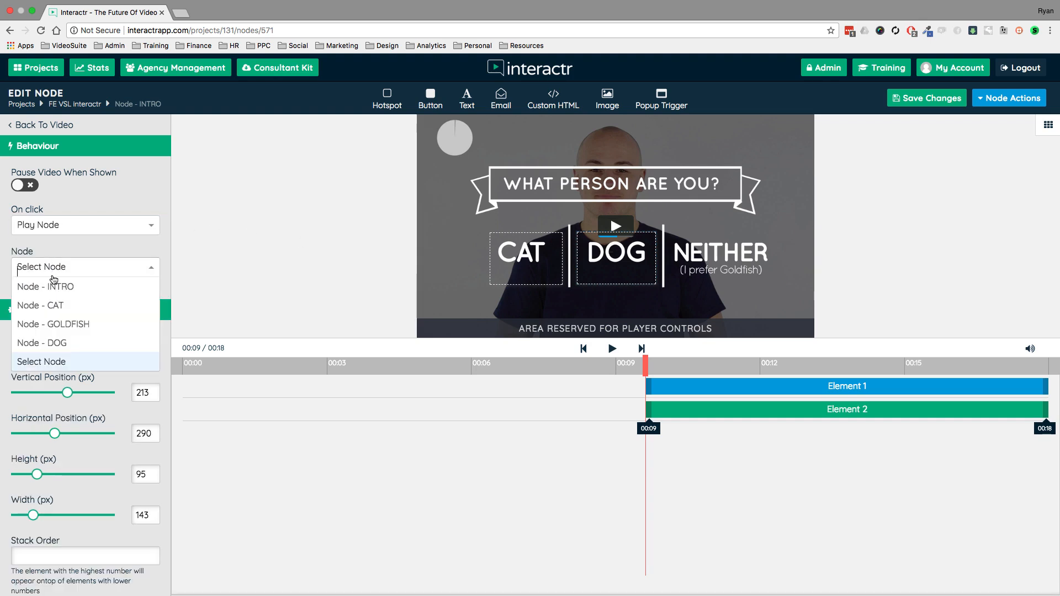
left_click(57, 343)
- Add a hotspot about 197 by 93 px over NEITHER, with its click action playing Node - GOLDFISH, and nudge it slightly up
left_click_drag(388, 100, 777, 285)
left_click(100, 224)
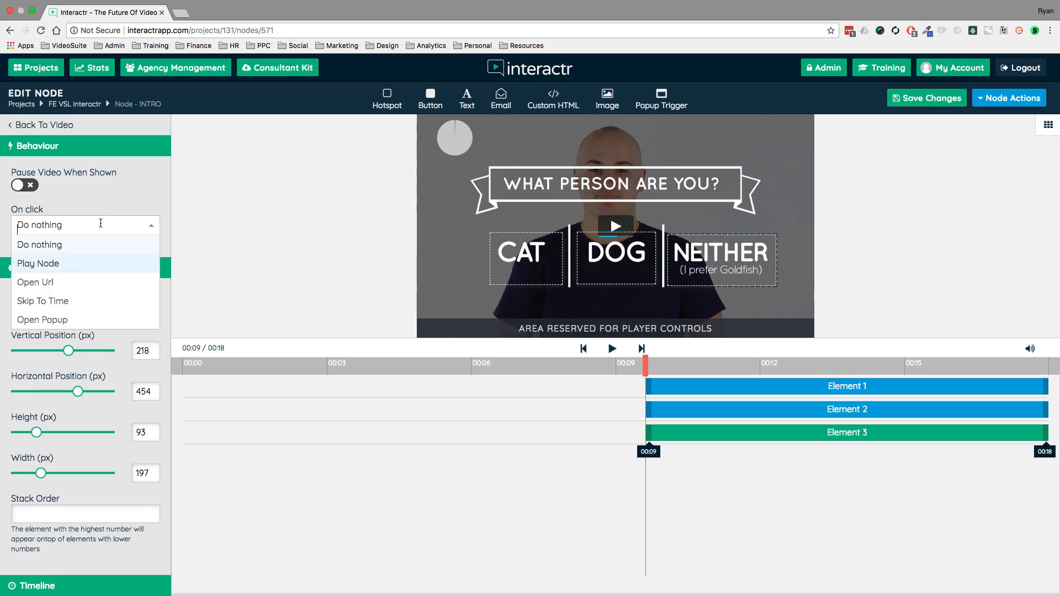
left_click(50, 263)
left_click(68, 267)
left_click(67, 322)
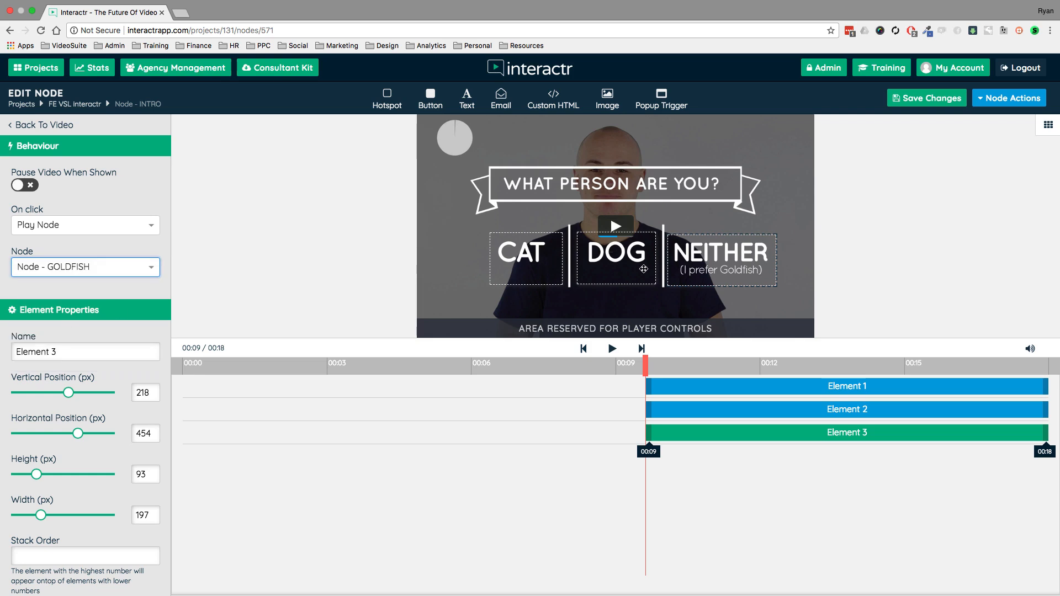
left_click_drag(708, 250, 708, 248)
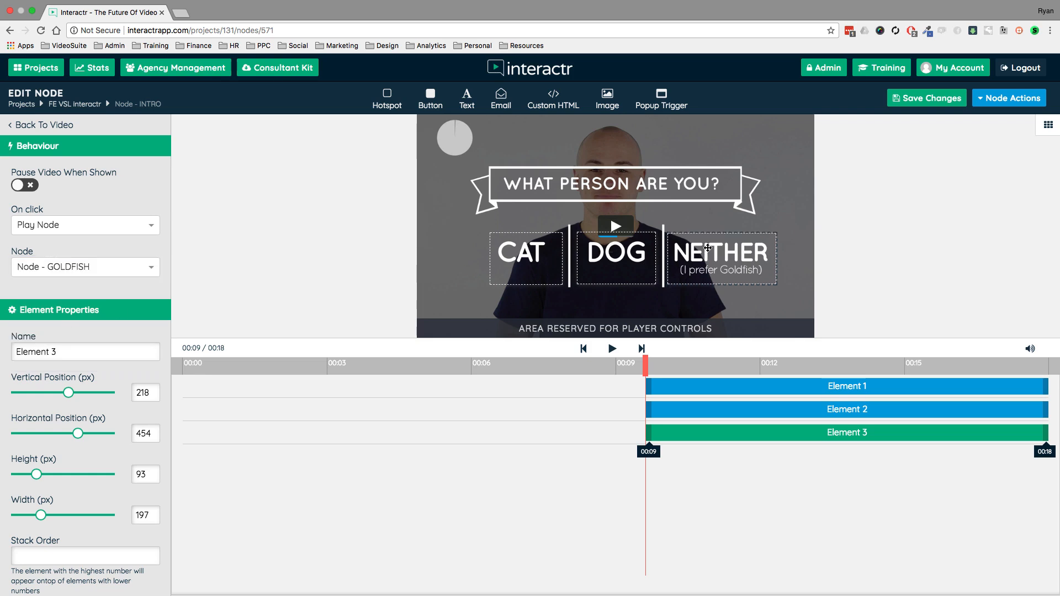
- Return to the project canvas and rearrange the GOLDFISH, CAT and DOG nodes so they are spaced out beside INTRO
left_click(81, 110)
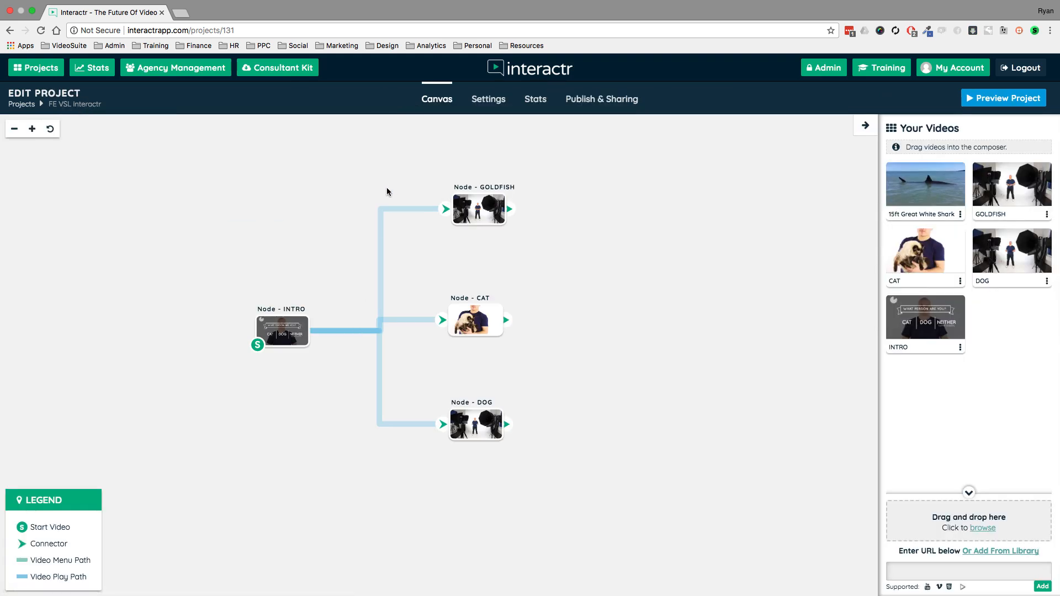
left_click_drag(483, 204, 492, 181)
left_click_drag(479, 305, 512, 286)
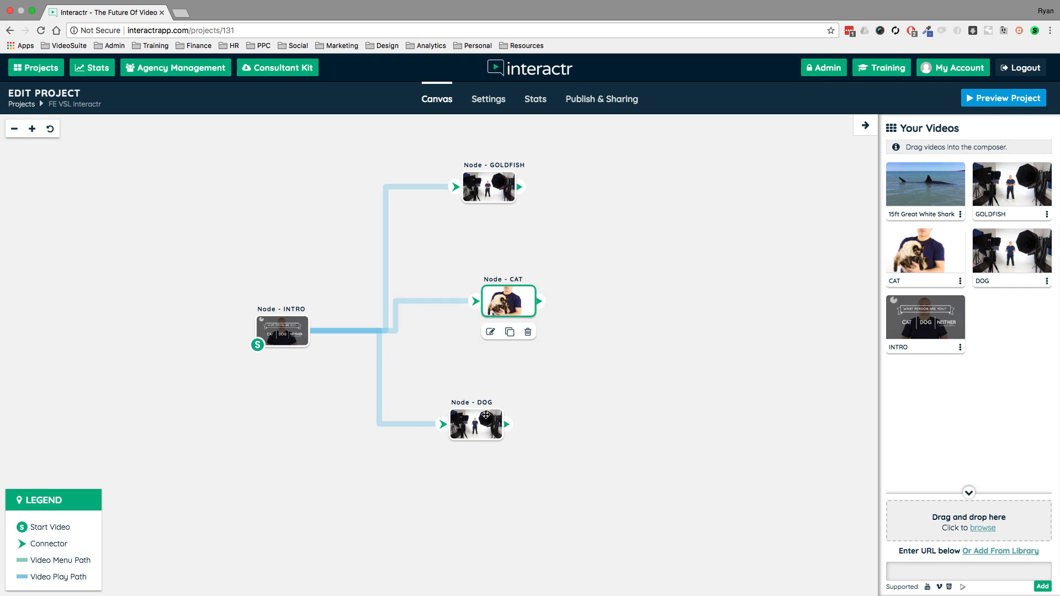
left_click_drag(476, 420, 514, 379)
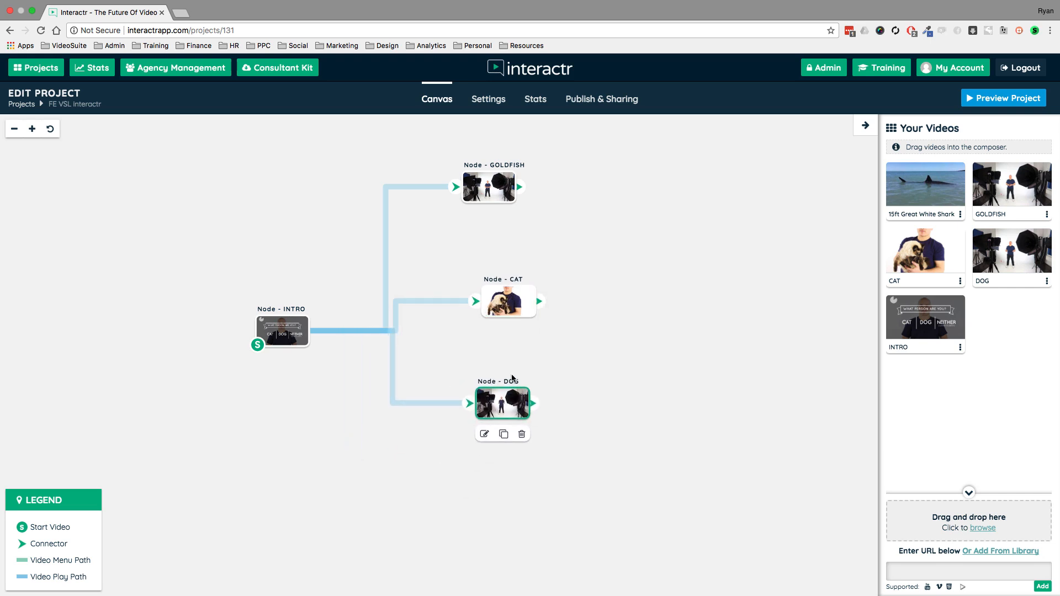
left_click(502, 301)
left_click_drag(502, 301, 491, 285)
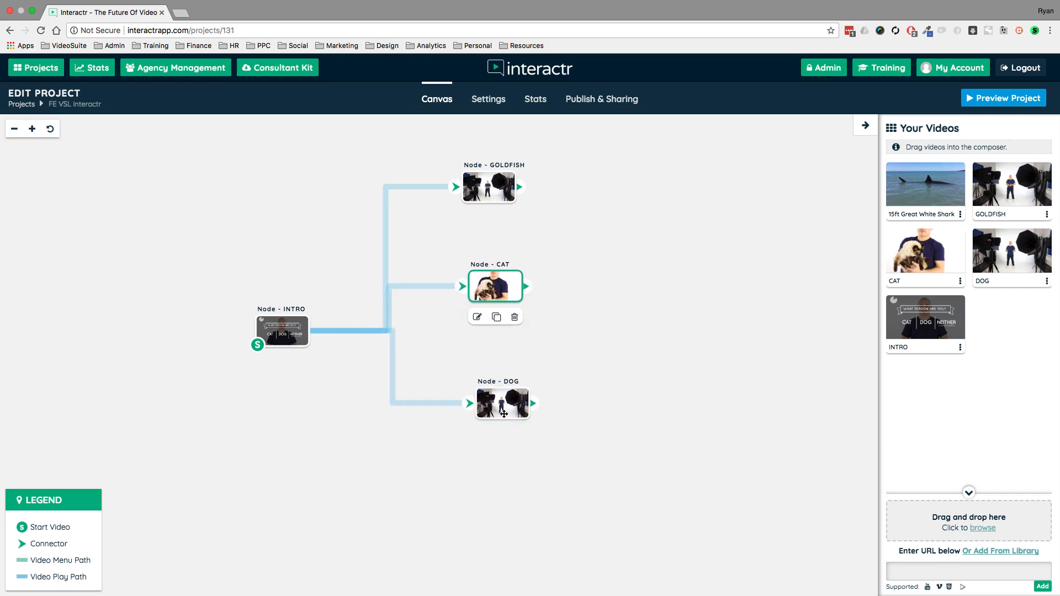
left_click_drag(504, 413, 479, 433)
left_click_drag(494, 186, 504, 183)
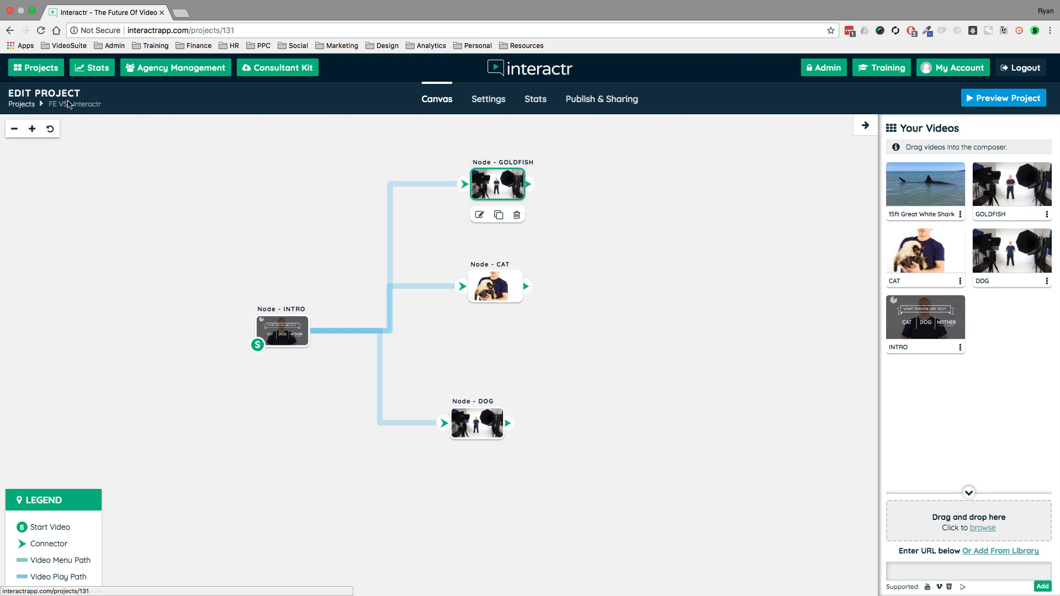
- Open the INTRO node, preview it, choose DOG in the playing video to test its hotspot, and close the preview
double_click(283, 329)
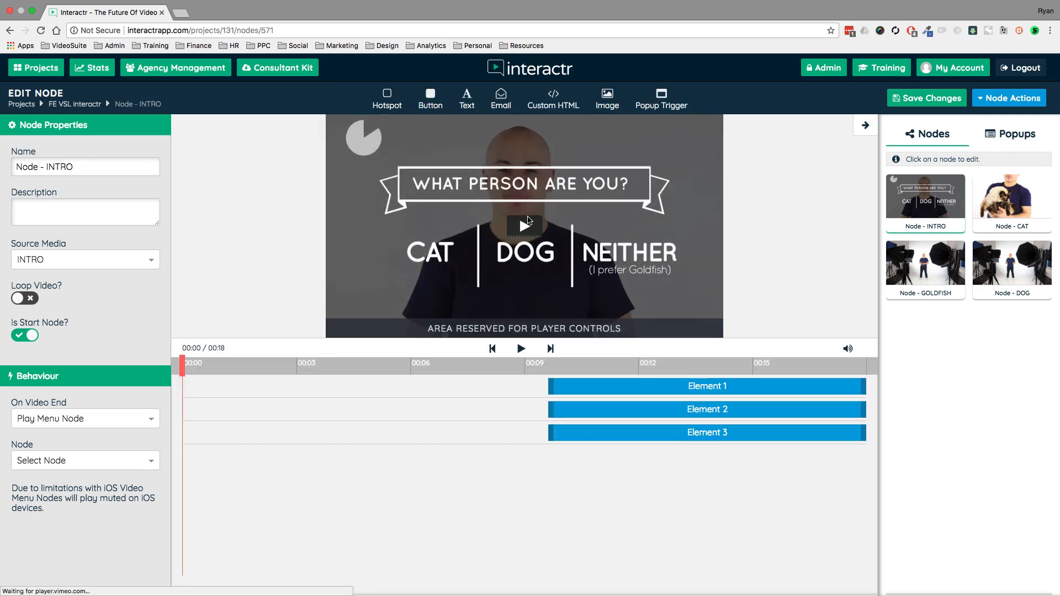
left_click(525, 226)
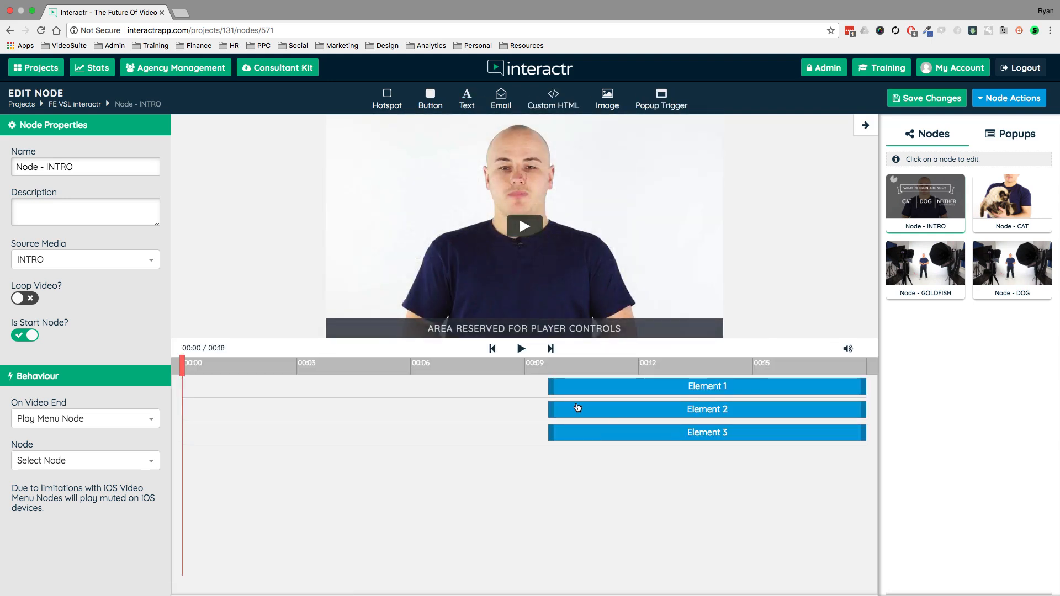
left_click(997, 100)
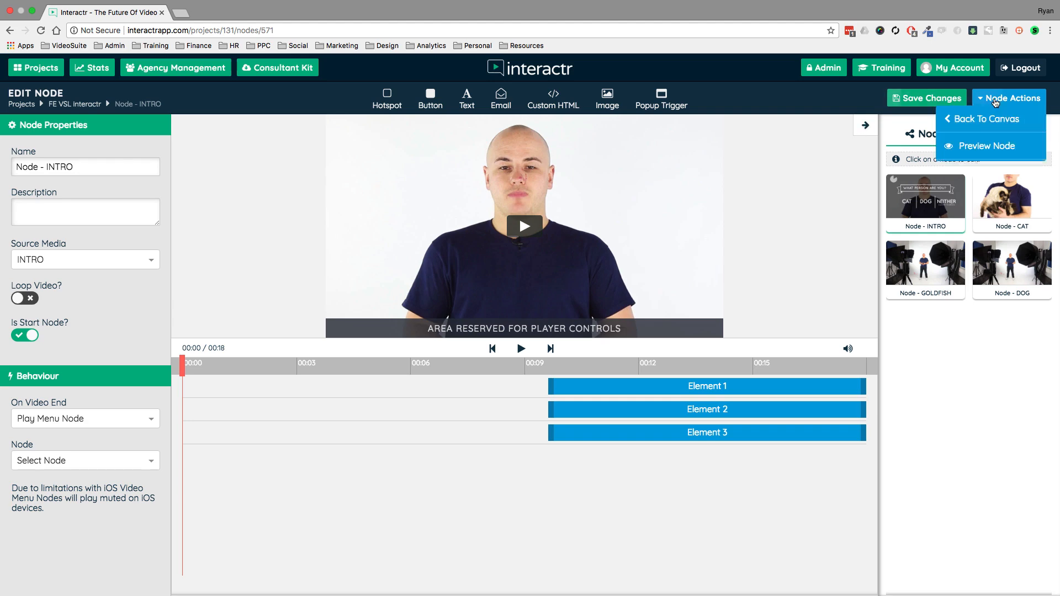
left_click(974, 148)
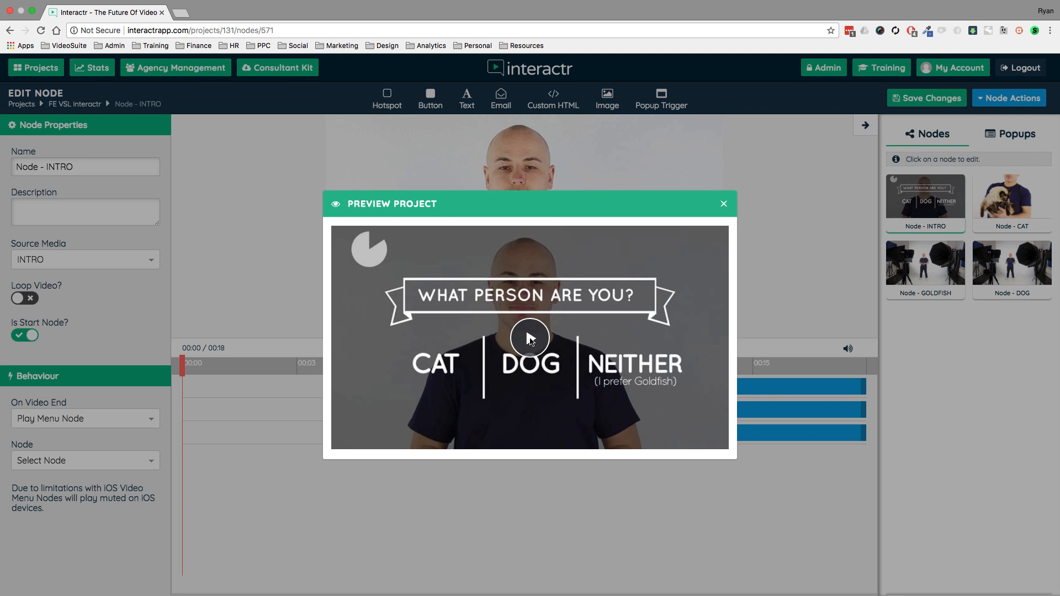
left_click(529, 338)
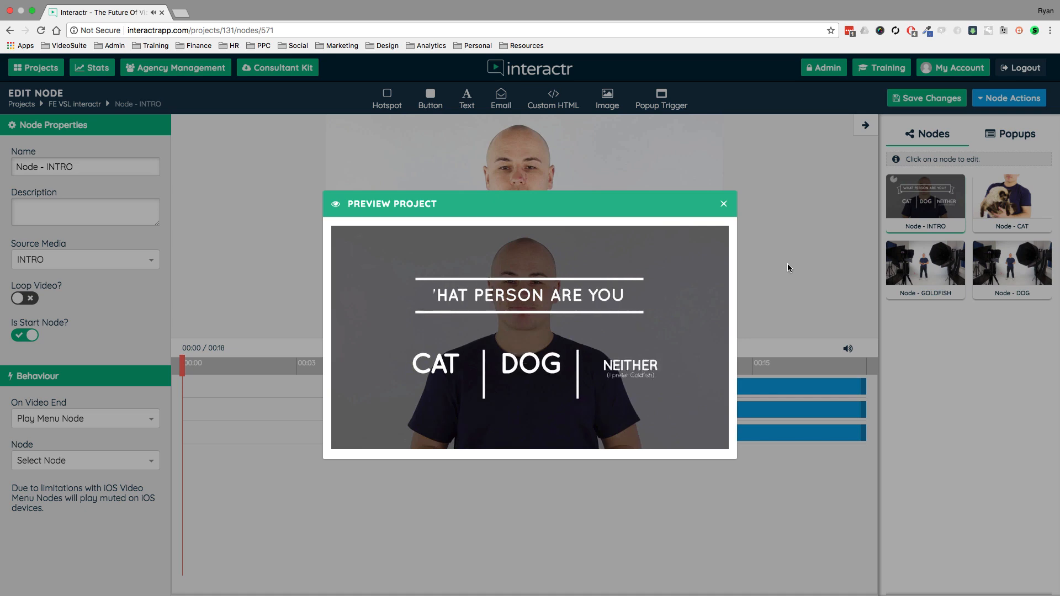
left_click(549, 361)
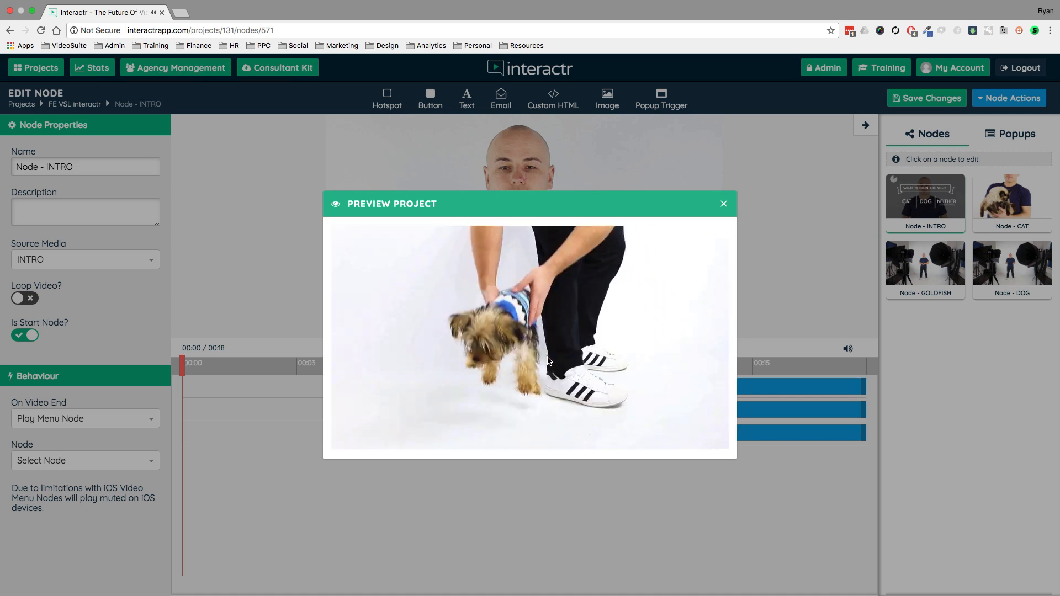
left_click(723, 204)
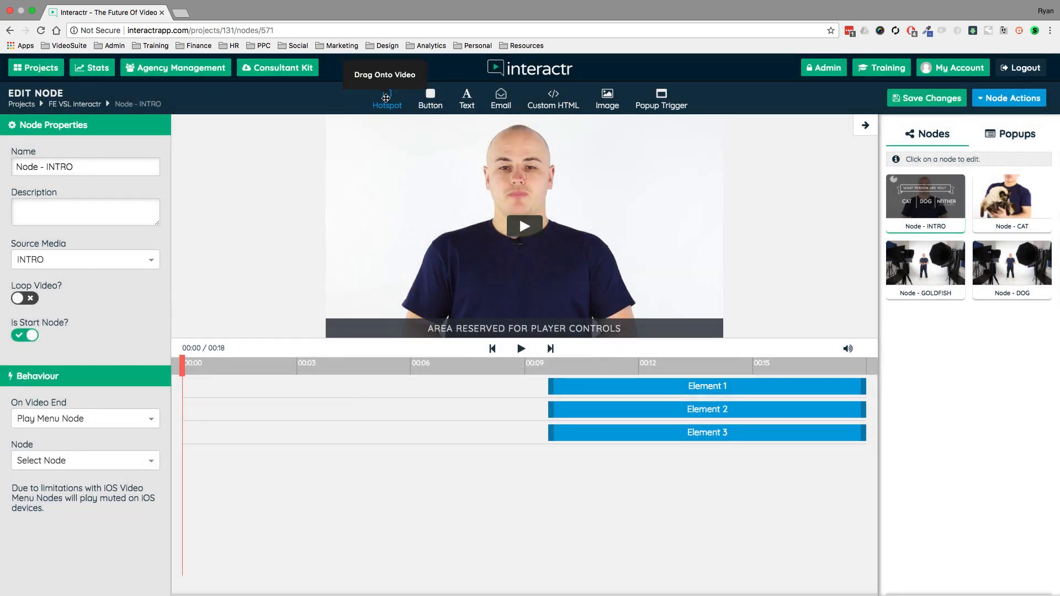
- Place a button on the INTRO video about 47 px across and 131 px down, check its settings, and delete it
left_click_drag(430, 101, 418, 194)
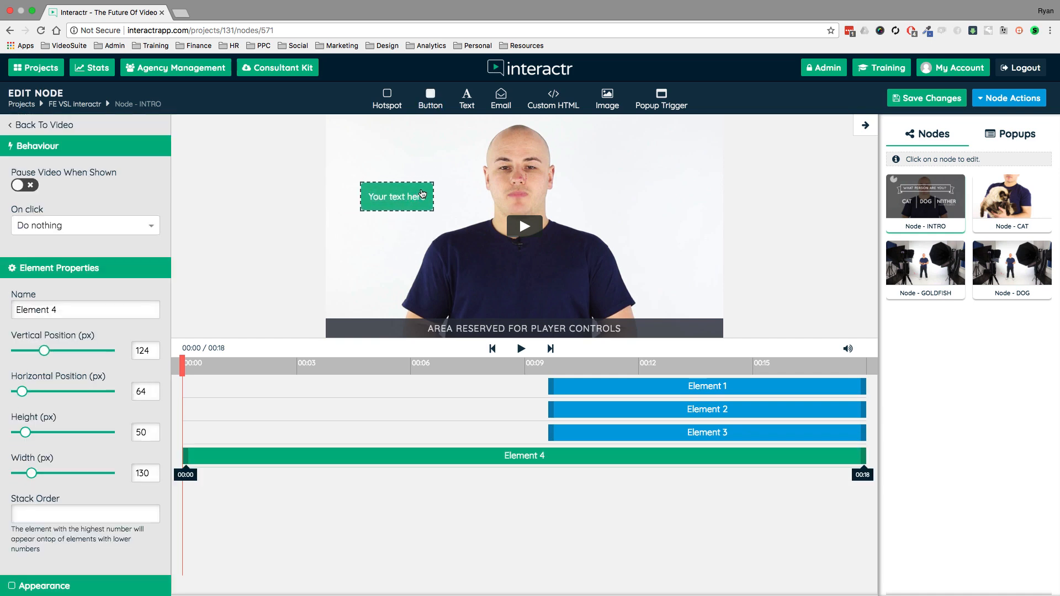
mouse_move(423, 194)
left_mouse_down()
mouse_move(436, 189)
mouse_move(413, 197)
left_mouse_up()
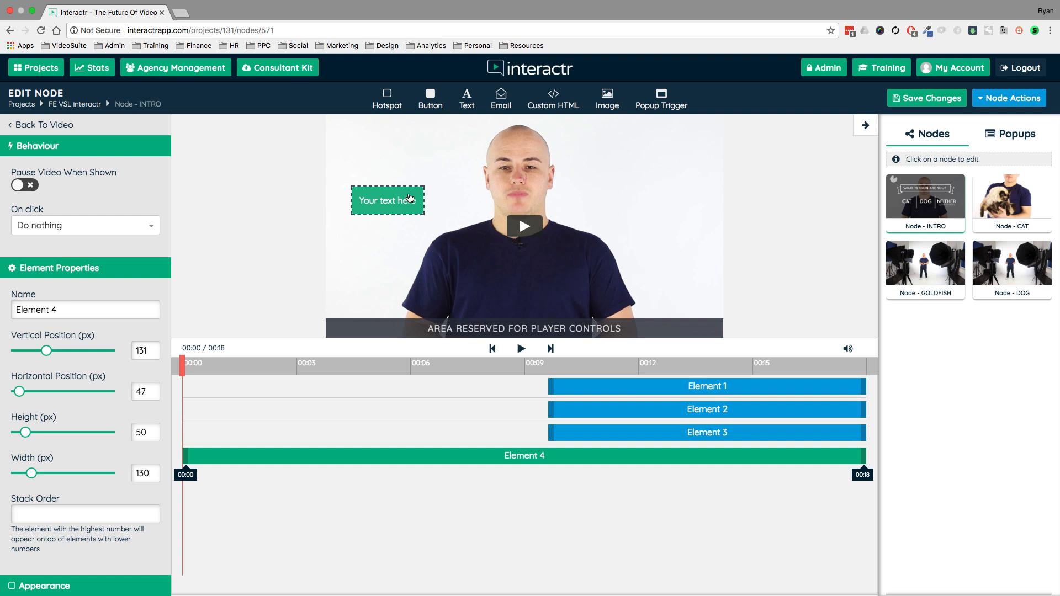
scroll(95, 291, "down", 10)
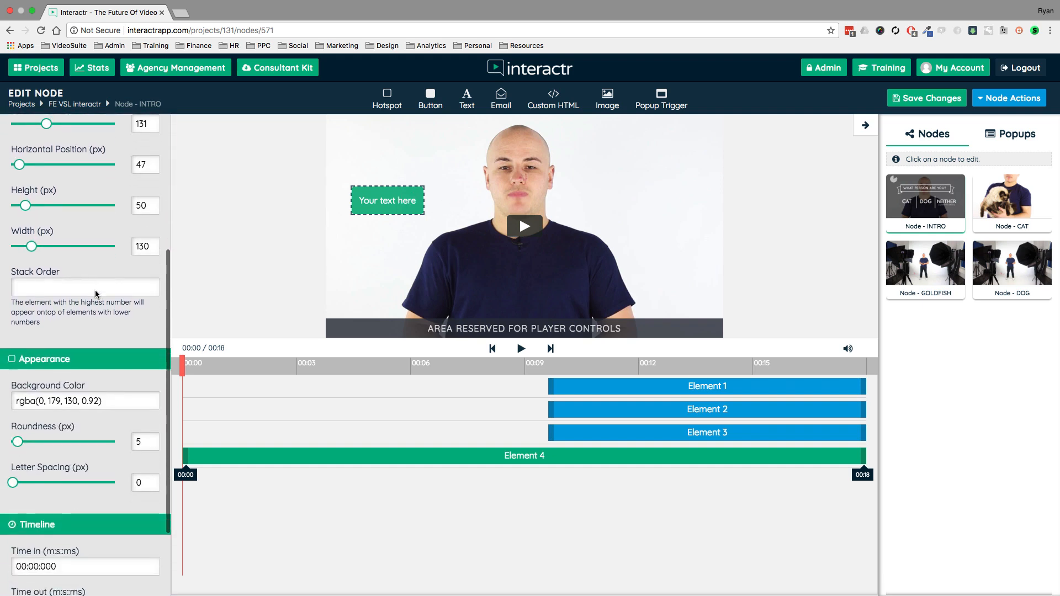
scroll(95, 289, "up", 10)
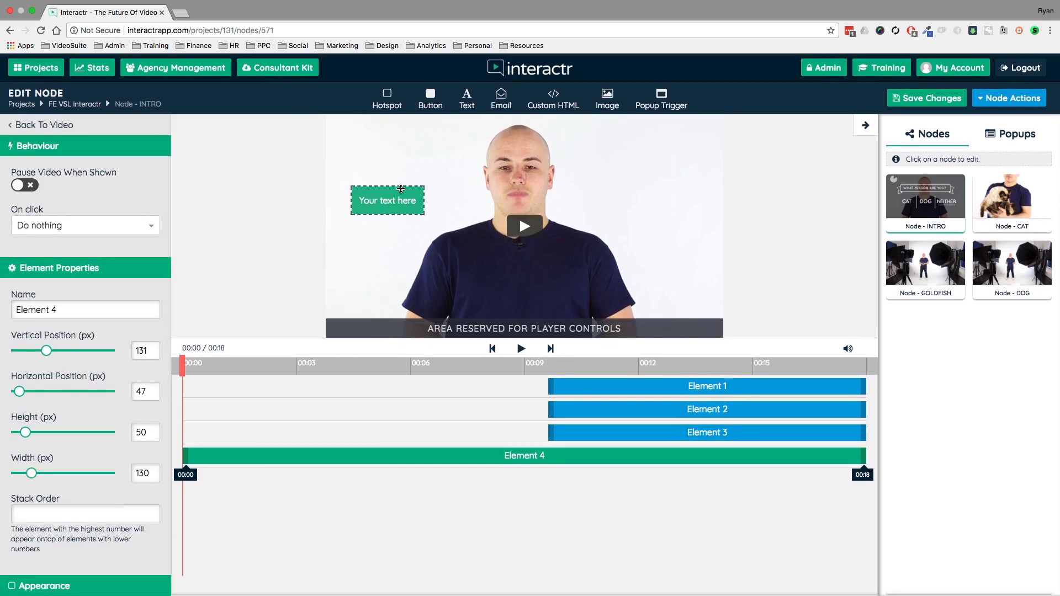
key("Delete")
left_click(498, 382)
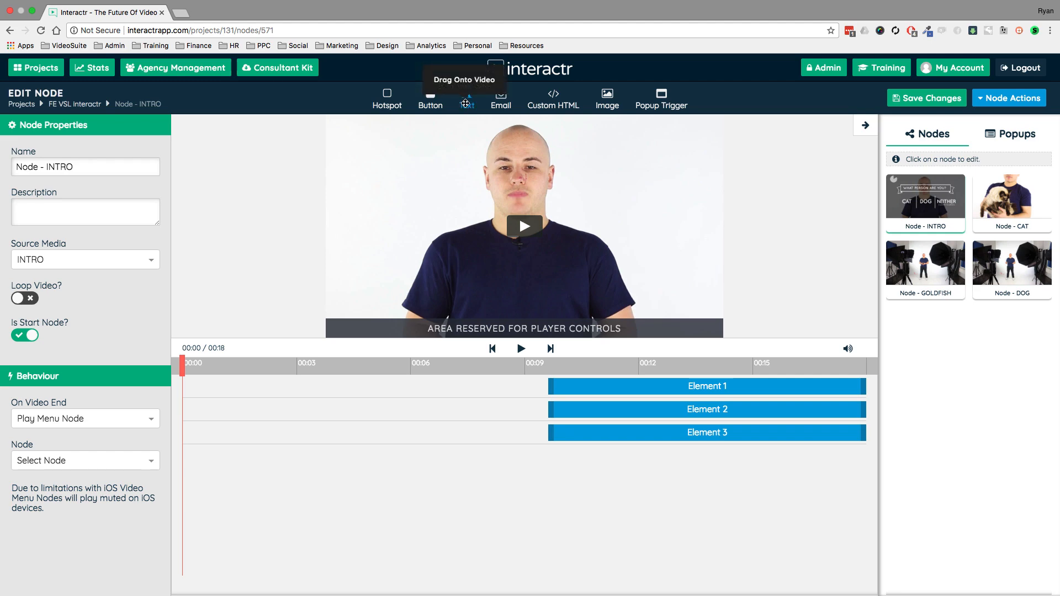
- Place a text element on the INTRO video about 308 px across and 255 px down, and delete it
left_click_drag(494, 255, 496, 255)
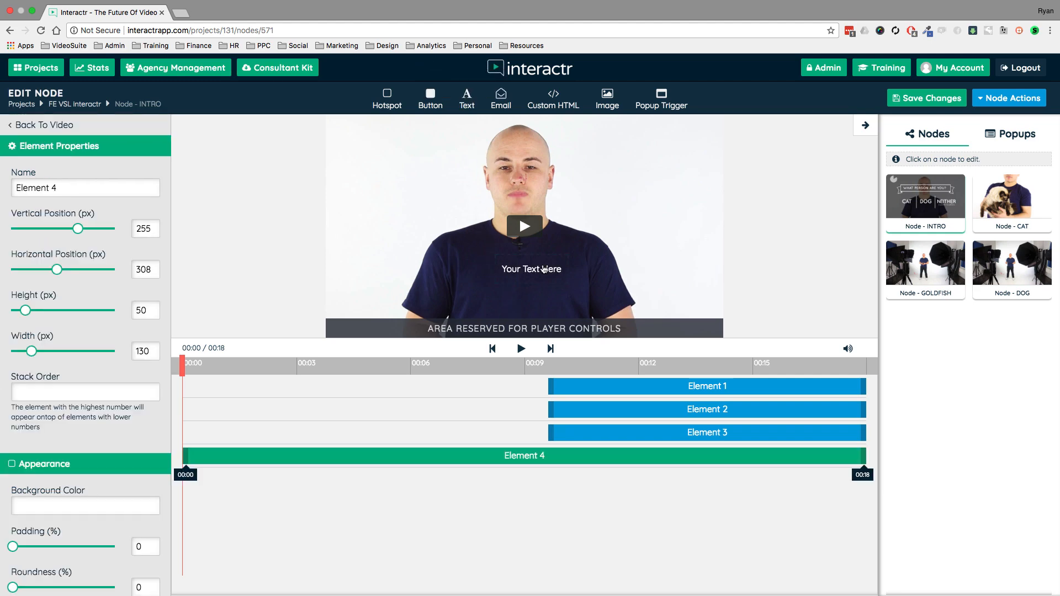
key("Delete")
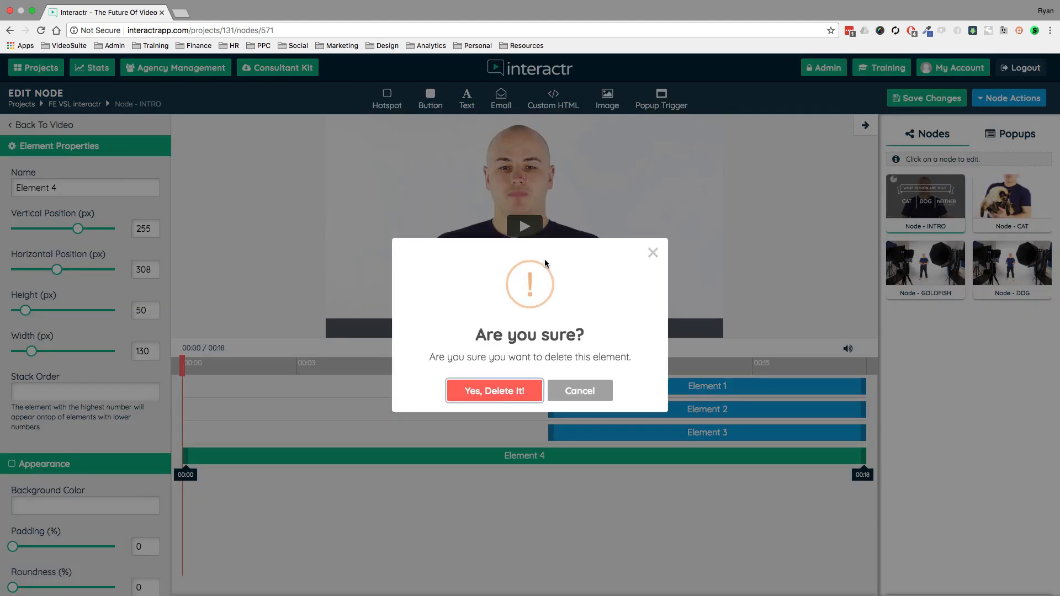
left_click(494, 386)
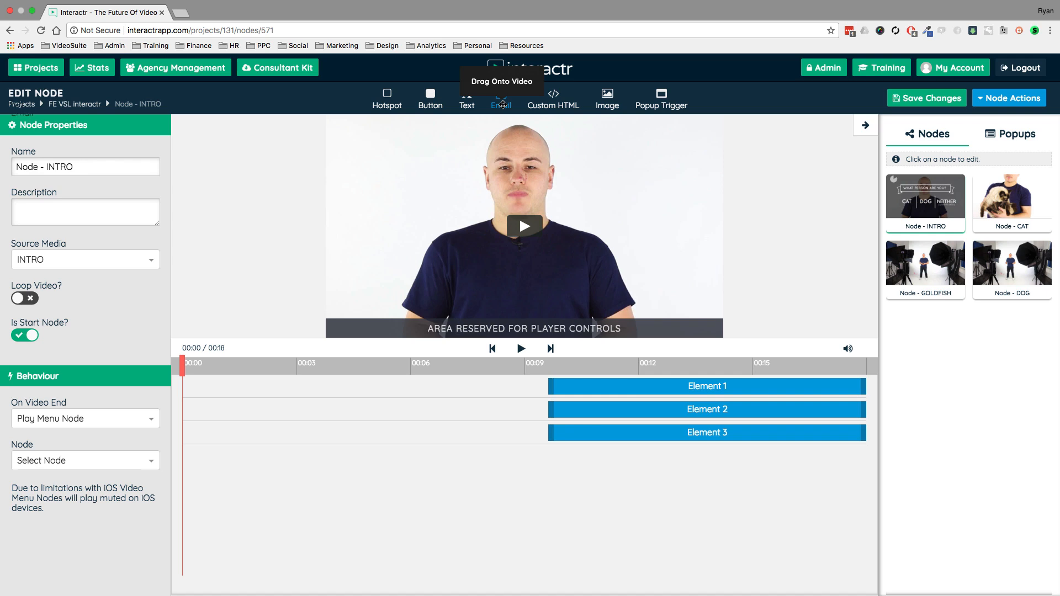
- Place an email form on the video, enlarge it to about 475 by 100 px just above the player controls, and delete it
left_click_drag(503, 105, 491, 257)
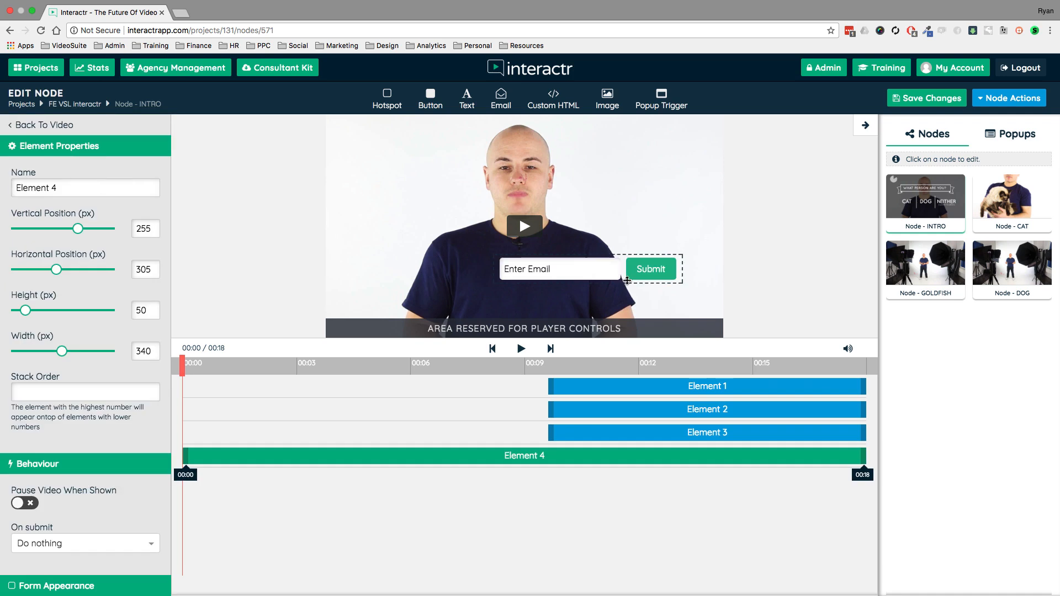
left_click_drag(624, 279, 649, 236)
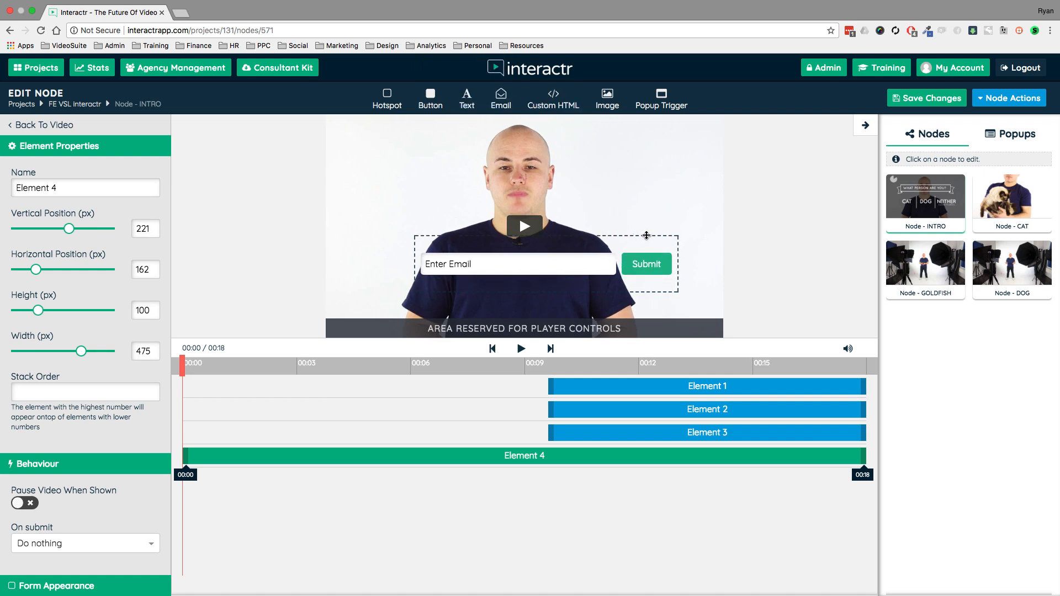
left_click_drag(673, 241, 648, 265)
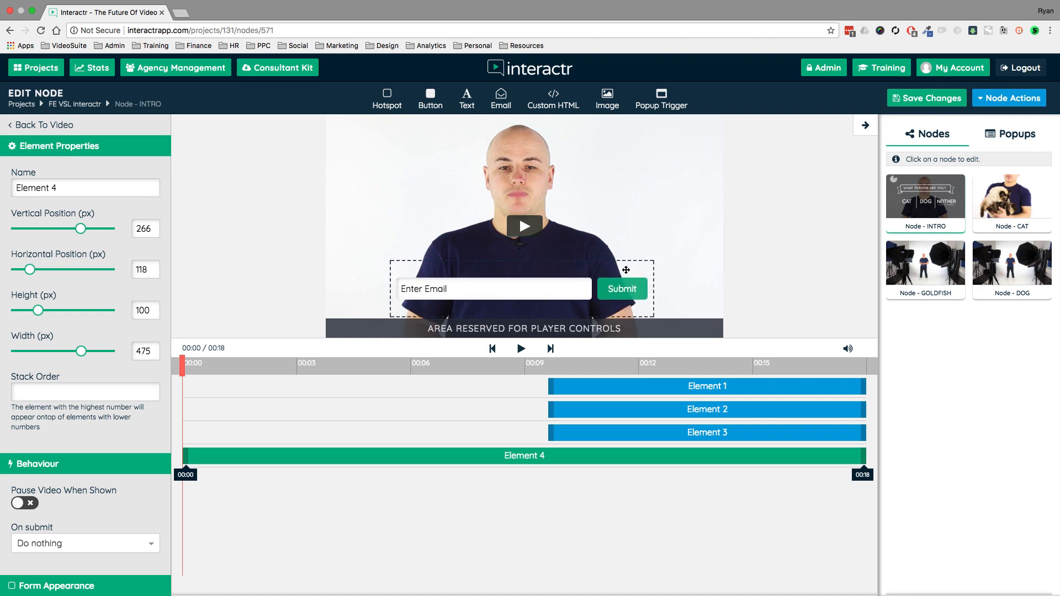
key("Delete")
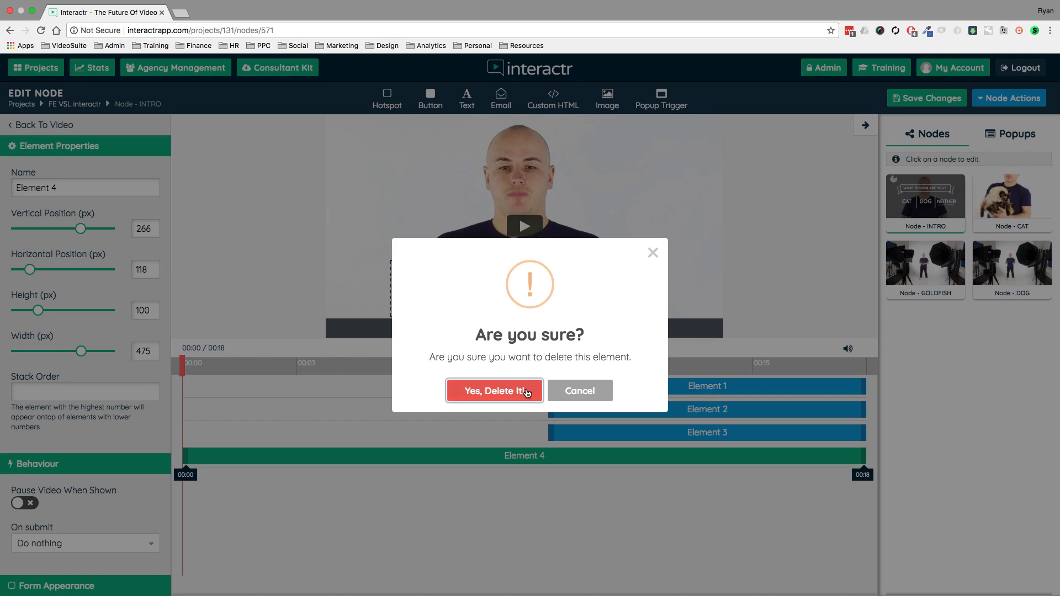
left_click(528, 392)
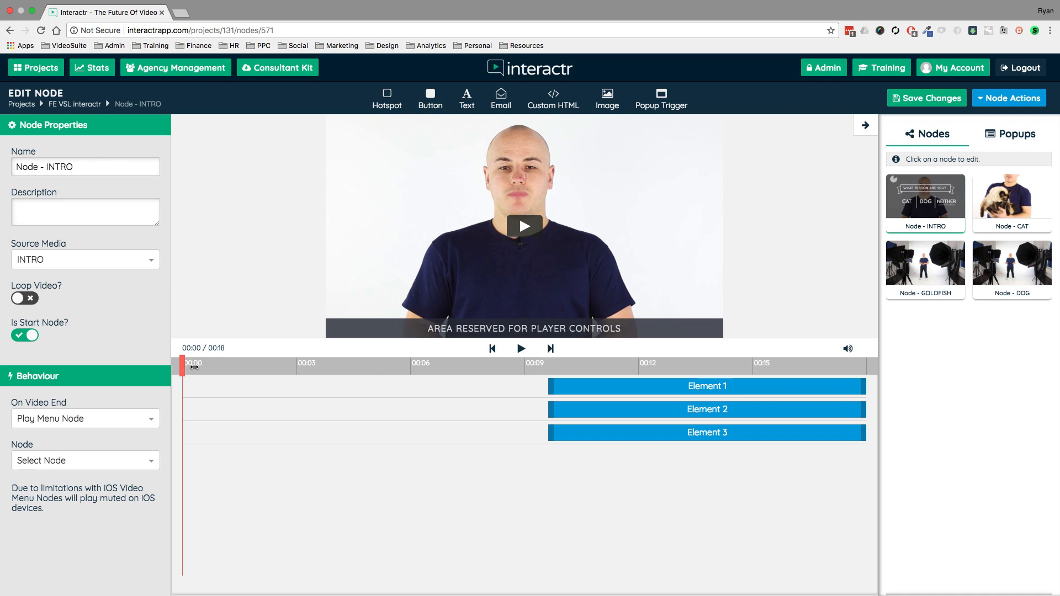
- Add an image element at about 00:10 in the INTRO video, using the Tell Me More image from the library
left_click_drag(195, 367, 582, 366)
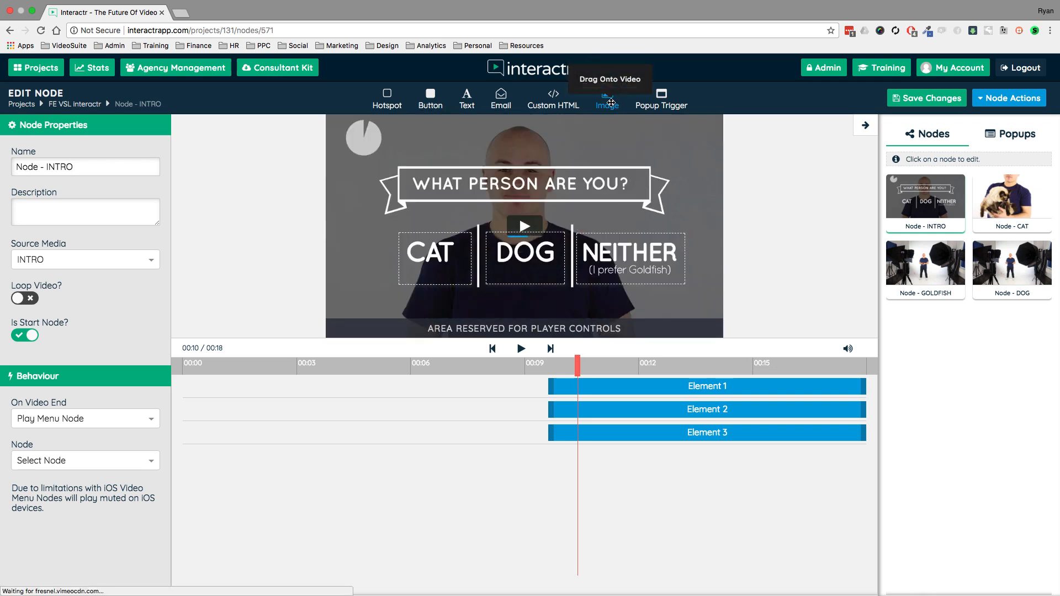
left_click_drag(611, 103, 667, 143)
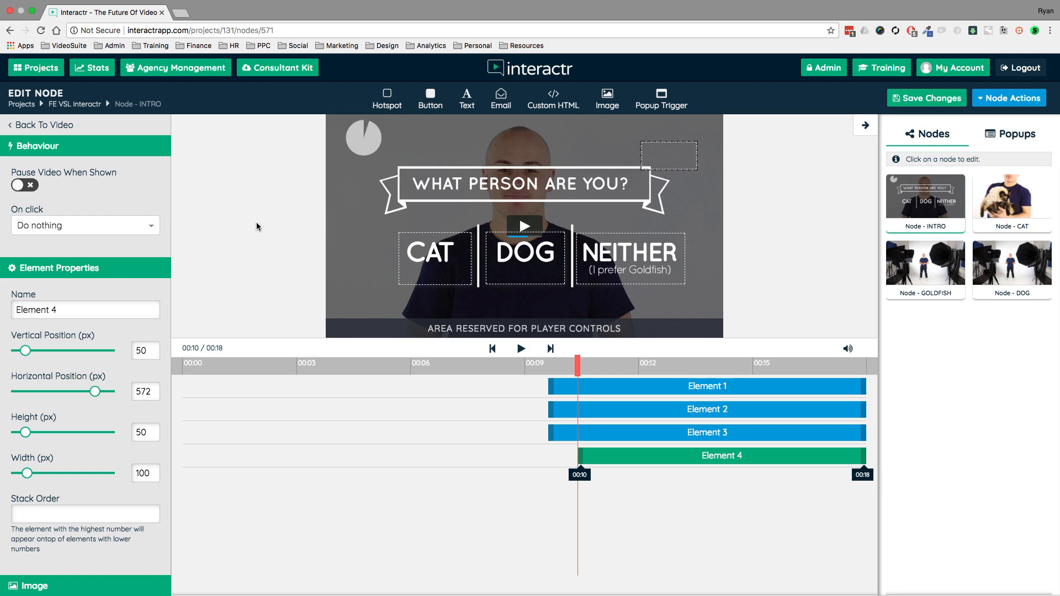
scroll(75, 356, "down", 5)
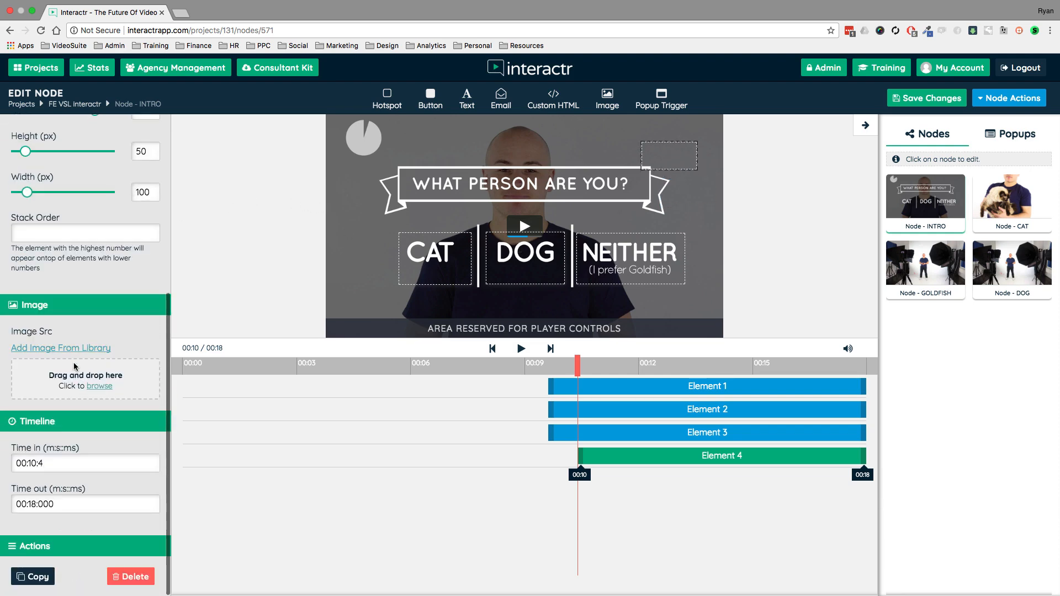
left_click(56, 349)
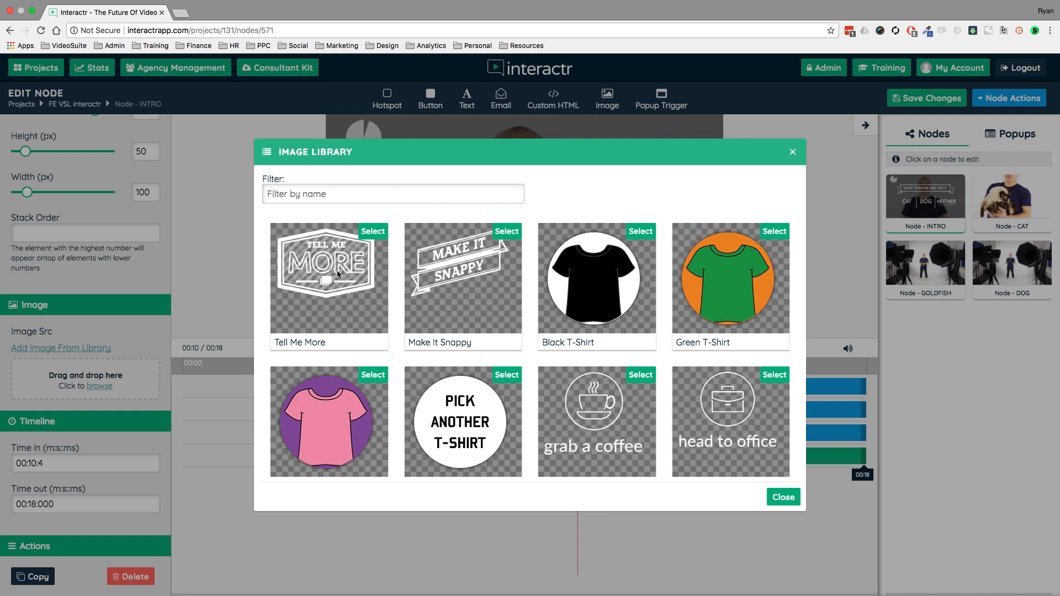
left_click(373, 235)
- Enlarge the Tell Me More image to about 176 by 126 px, nudge it toward the video's upper-right corner, and delete it
left_click_drag(680, 152, 651, 137)
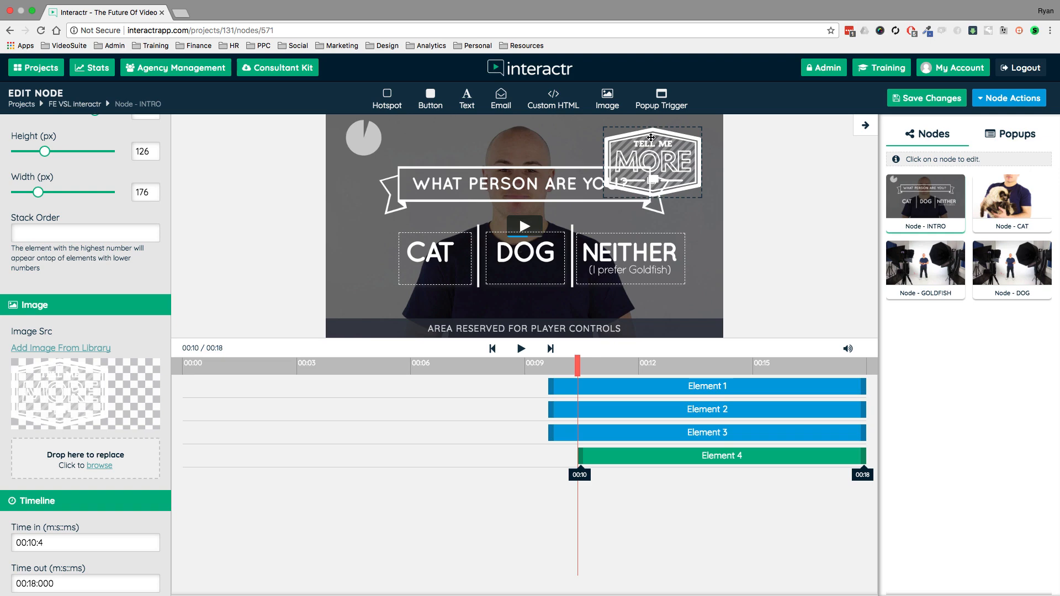
left_click_drag(651, 137, 653, 136)
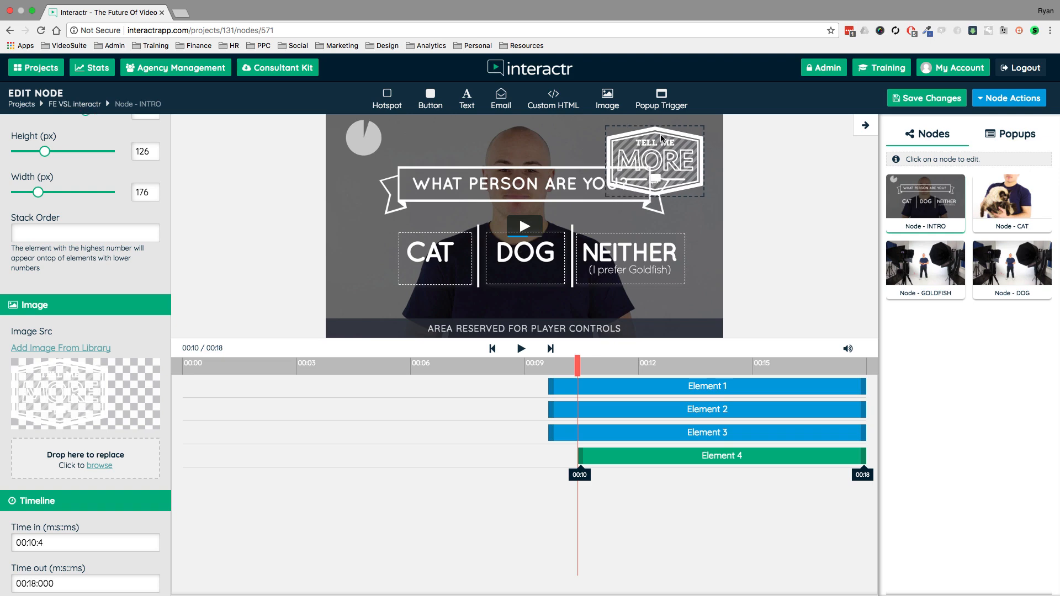
key("Delete")
left_click(485, 393)
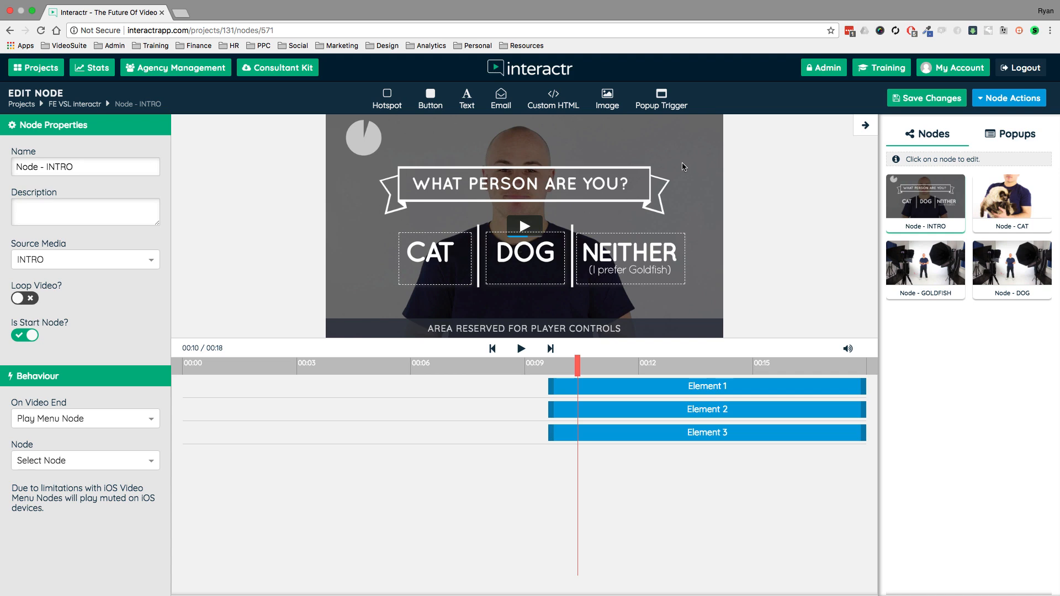
- Create a new popup from the INTRO node and apply the Email Template to it
left_click(1015, 137)
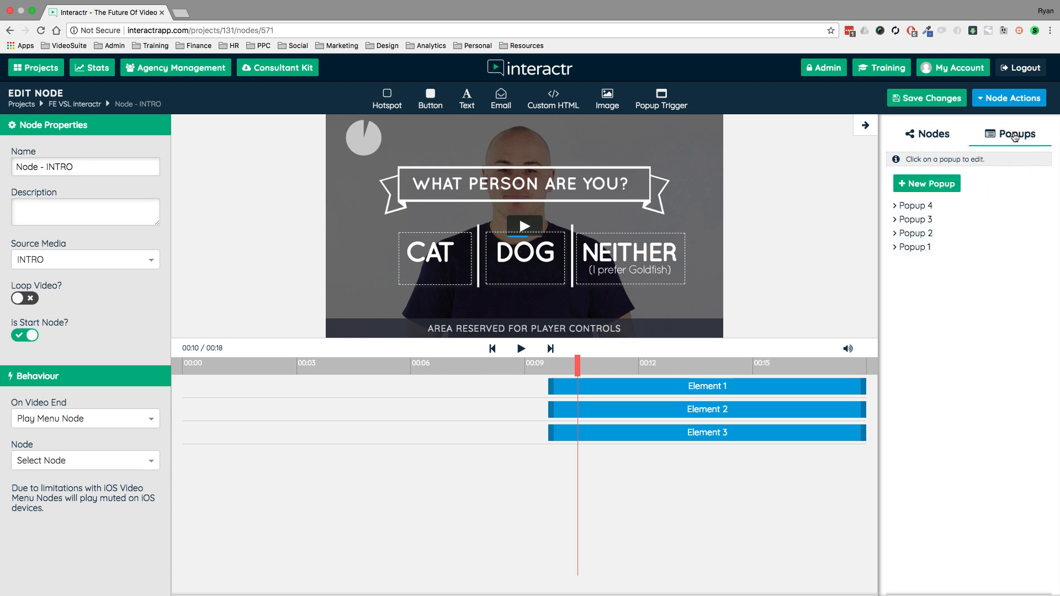
left_click(929, 188)
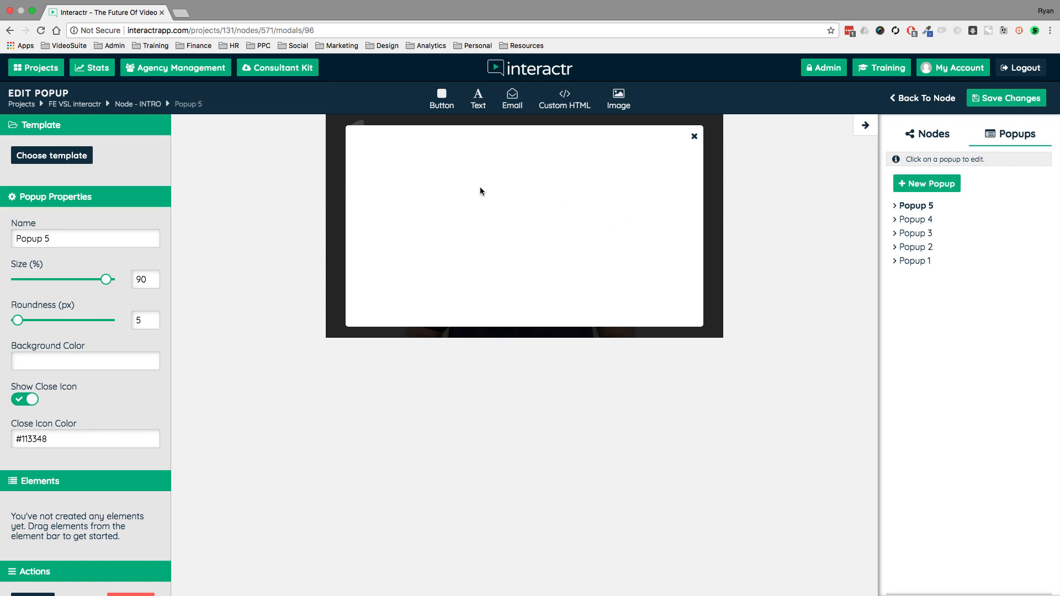
left_click(70, 160)
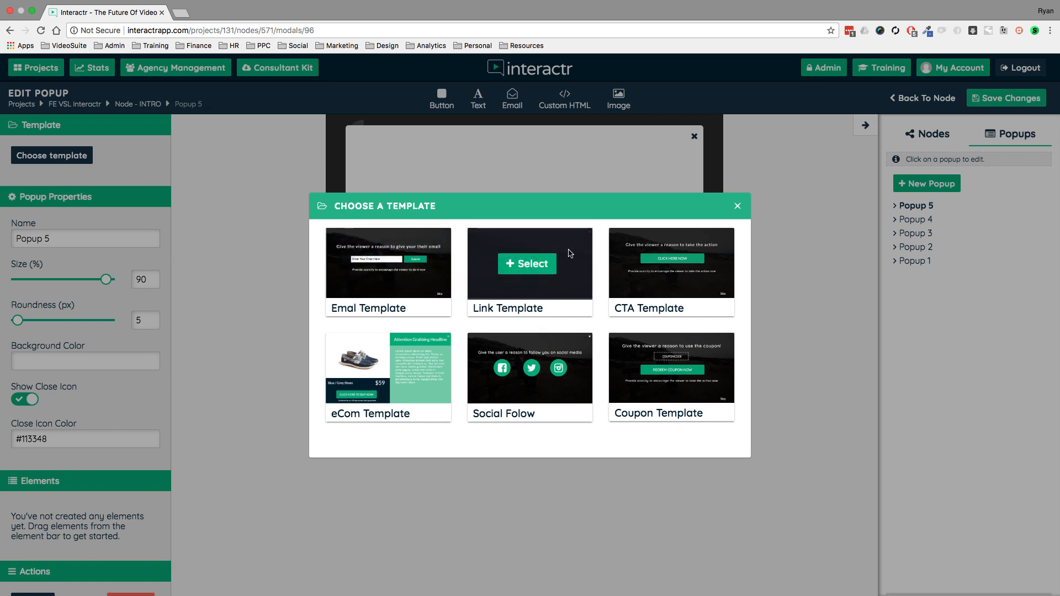
mouse_move(629, 371)
mouse_move(496, 247)
left_click(393, 267)
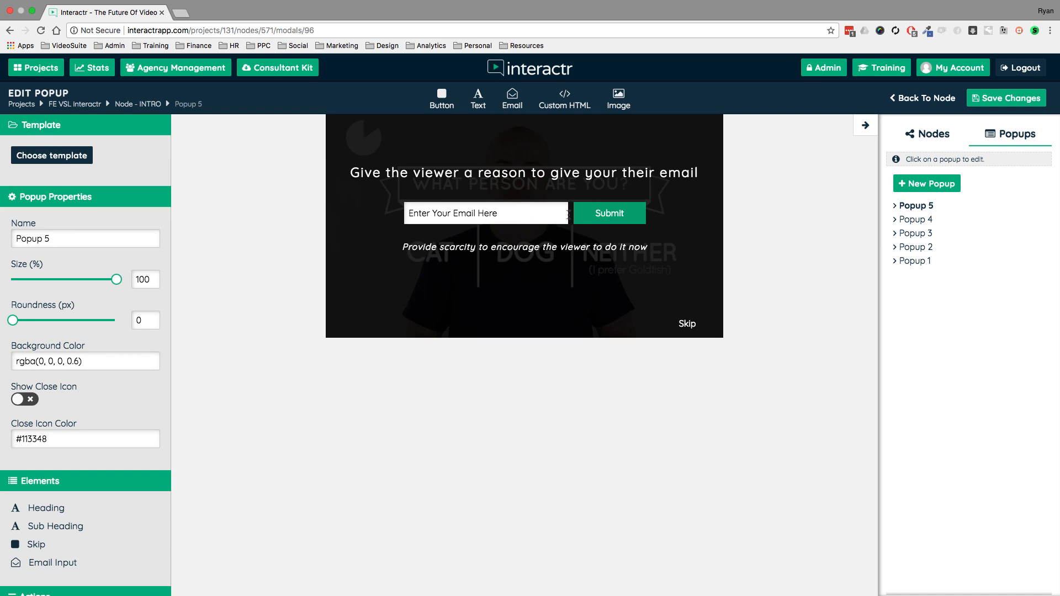
- Select the popup's heading and its email form in turn to view their element properties, and return to the popup properties
left_click(563, 174)
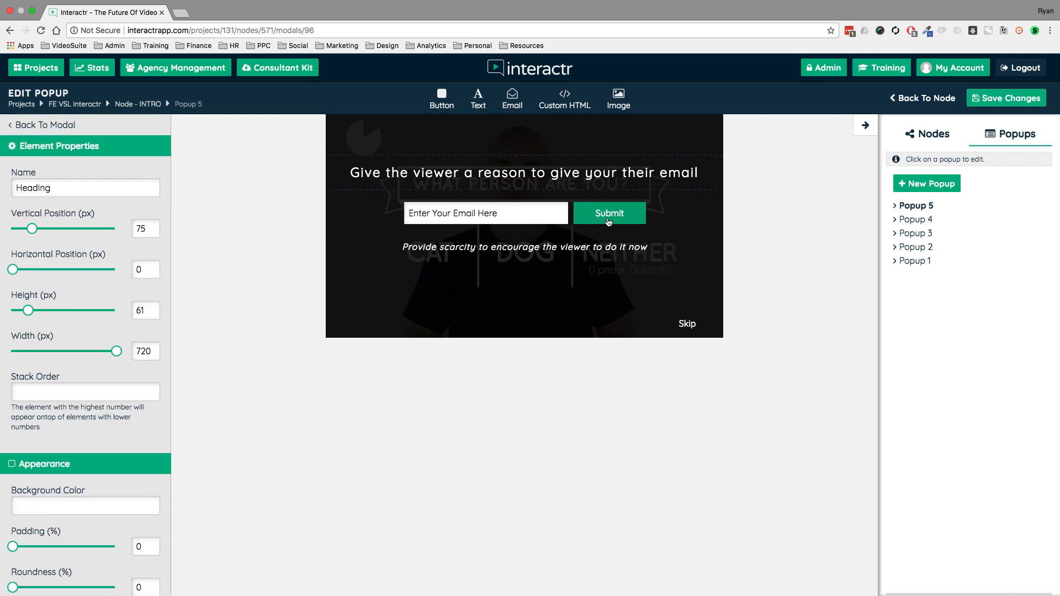
left_click(610, 218)
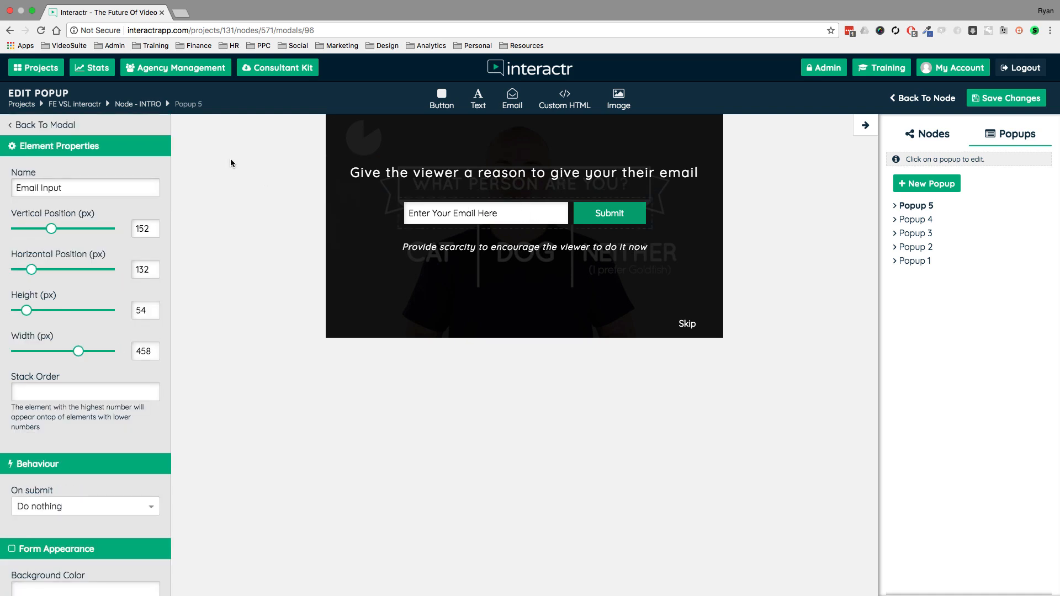
left_click(71, 126)
- Try the Coupon Template on the popup and replace it with the CTA Template
left_click(83, 156)
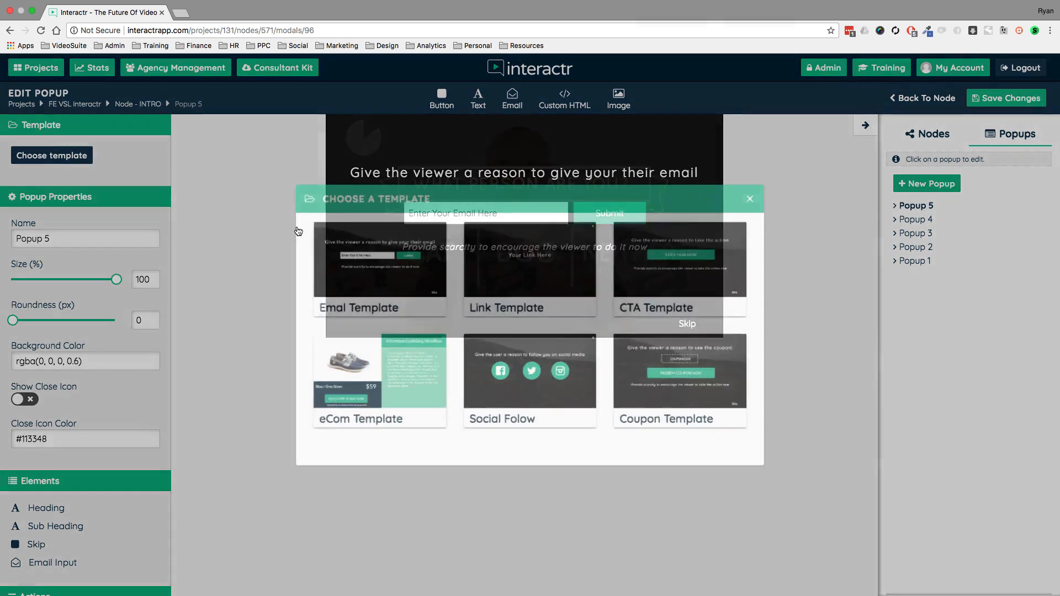
left_click(675, 368)
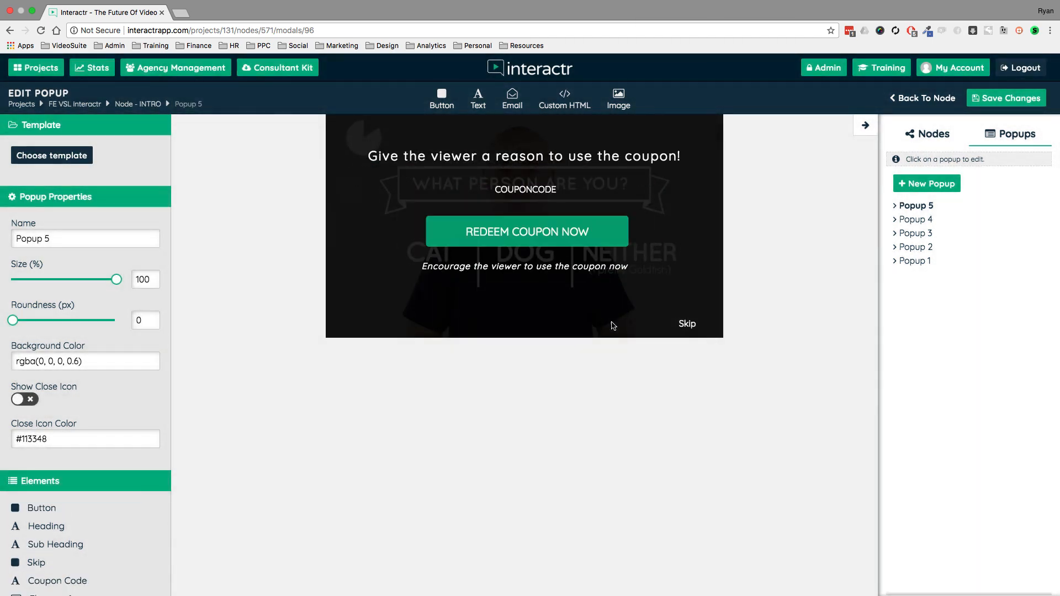
left_click(43, 156)
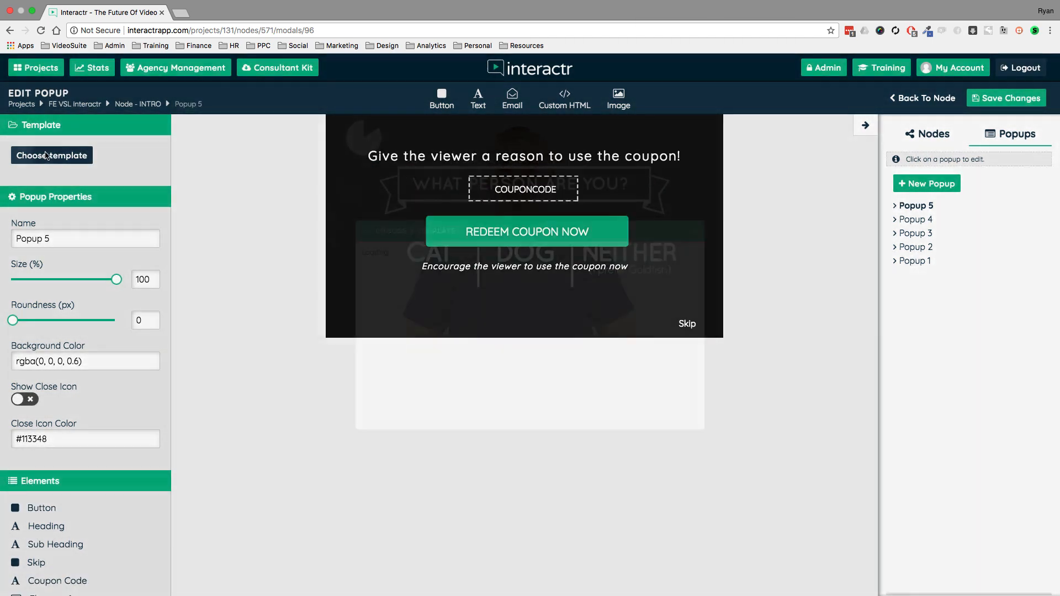
left_click(682, 269)
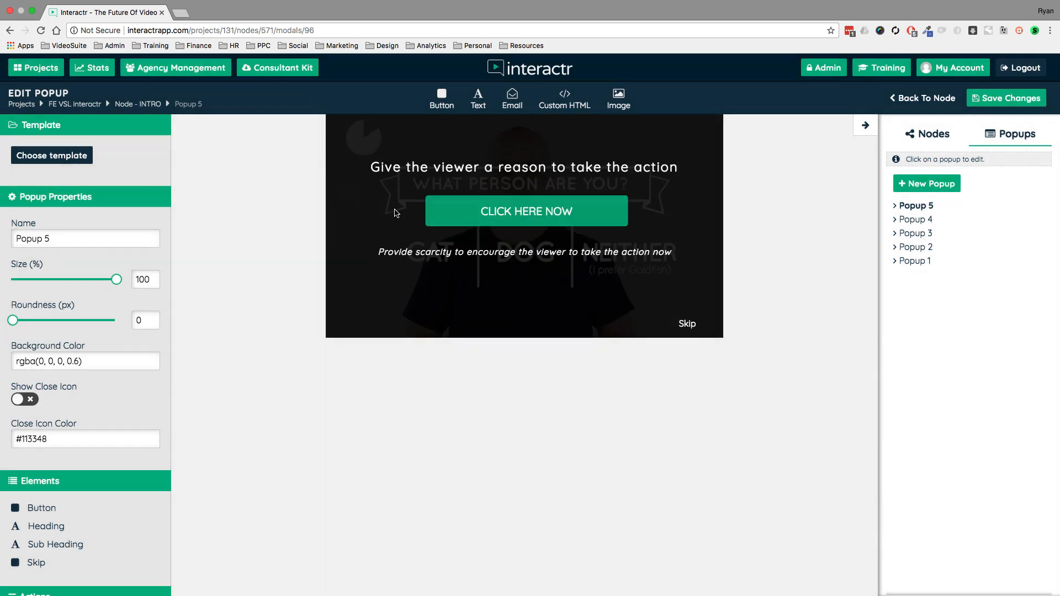
- Apply the eCom Template to the popup and open the properties of its product description
left_click(69, 158)
left_click(381, 368)
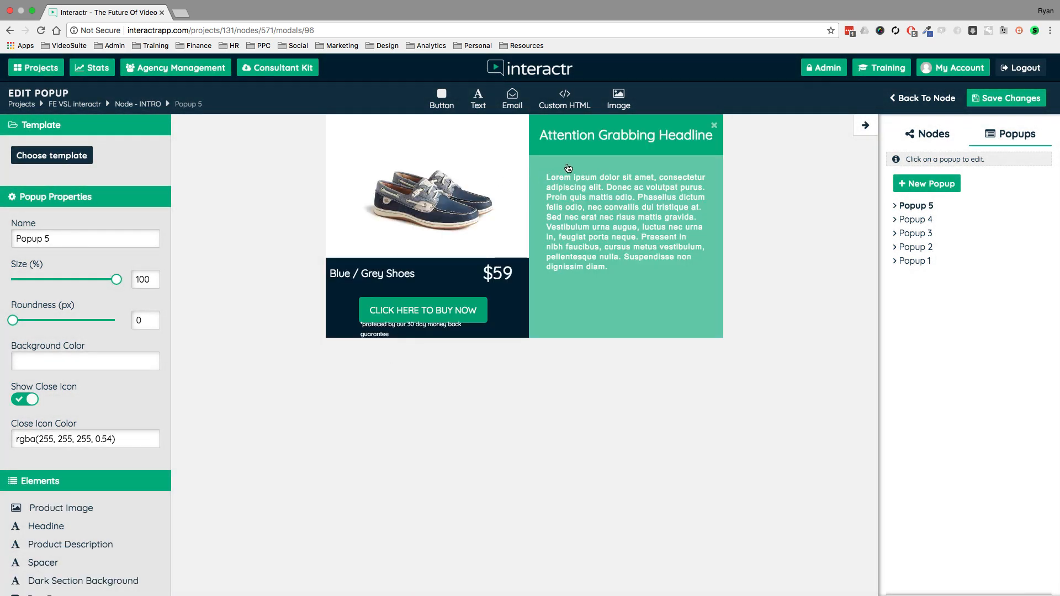
left_click(552, 166)
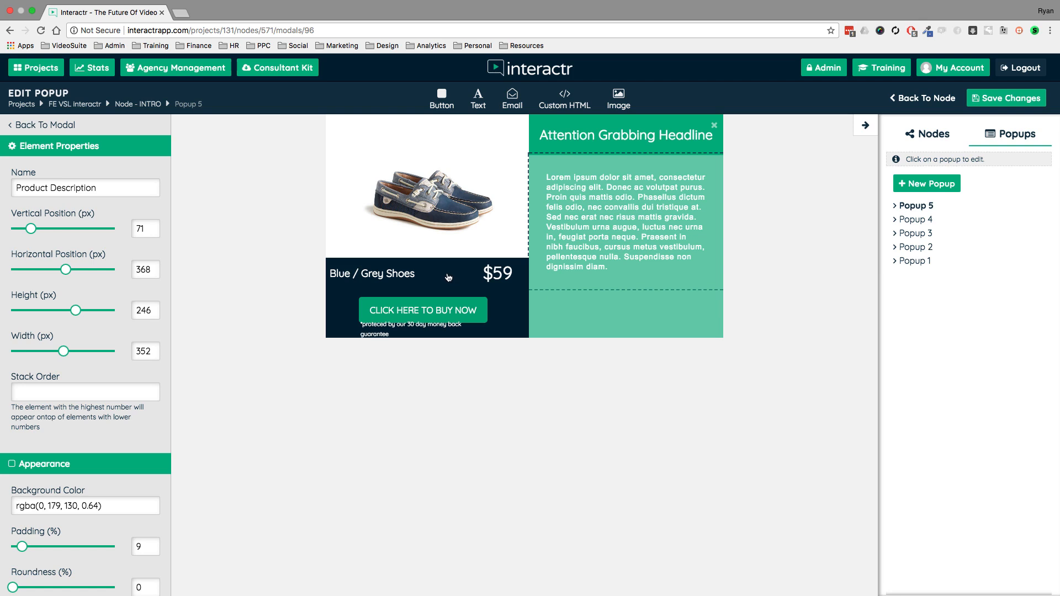
- Go back to the INTRO node, save its changes and return to the project canvas
left_click(926, 100)
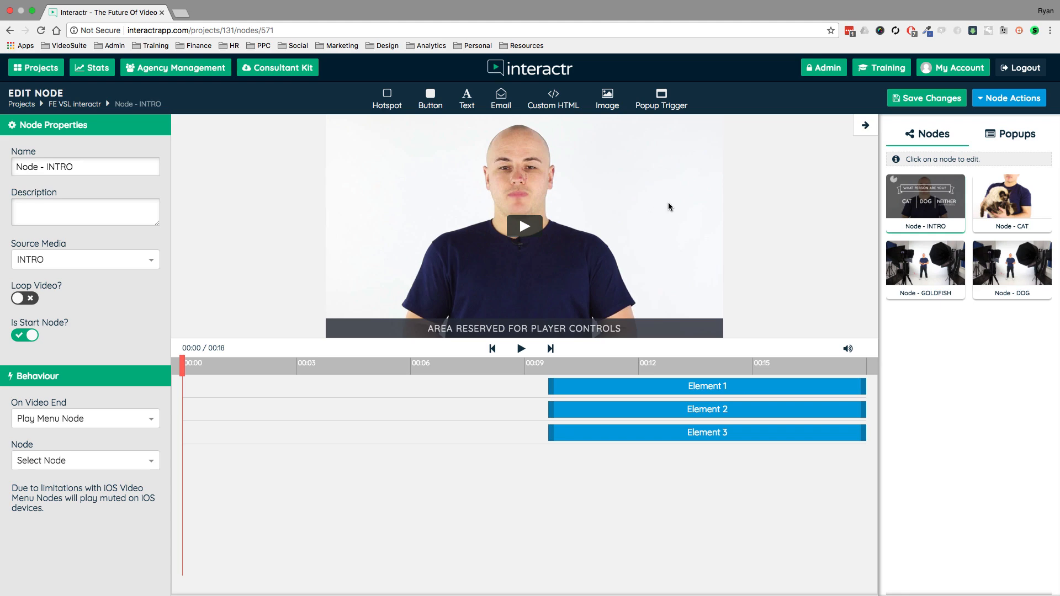
left_click(928, 98)
left_click(74, 104)
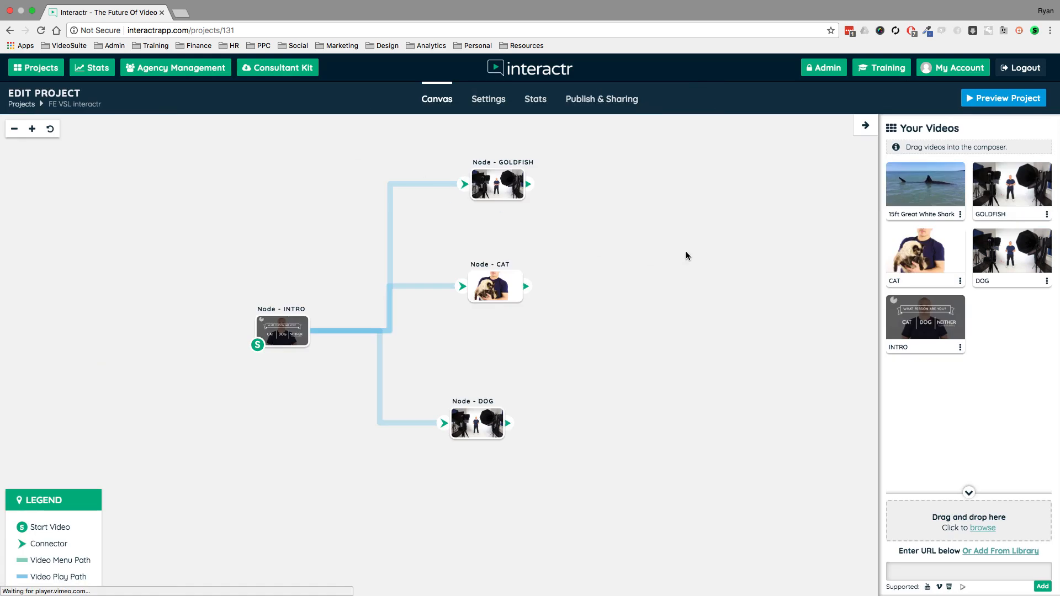
- Reposition the GOLDFISH, CAT and DOG nodes on the canvas so they are evenly spaced in a rough column
left_click_drag(671, 253, 642, 271)
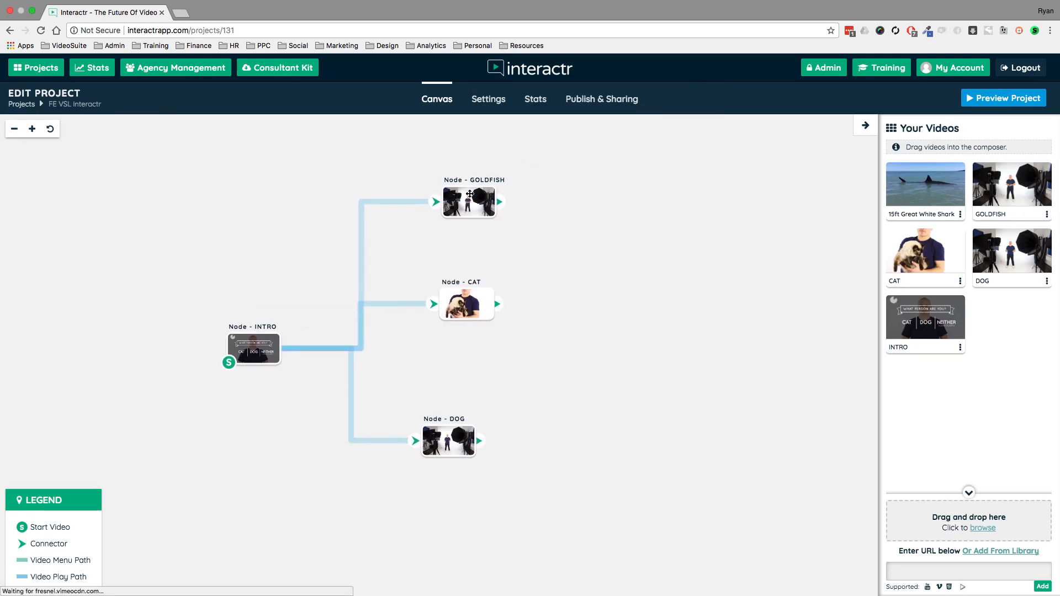
left_click_drag(468, 193, 461, 187)
mouse_move(485, 312)
left_mouse_down()
mouse_move(516, 336)
mouse_move(484, 323)
left_mouse_up()
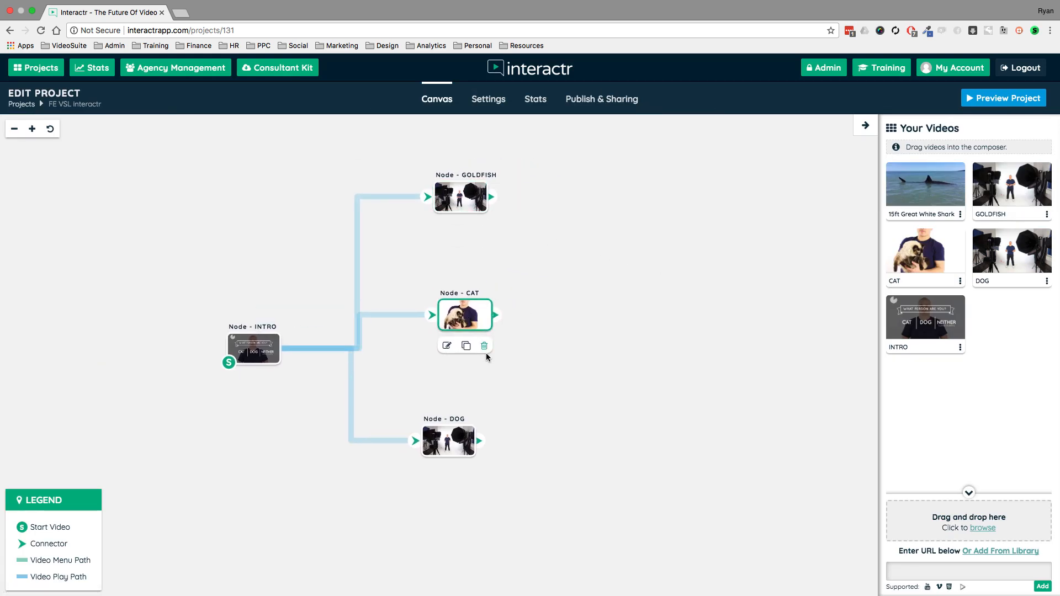
left_click(453, 440)
left_click_drag(453, 440, 477, 433)
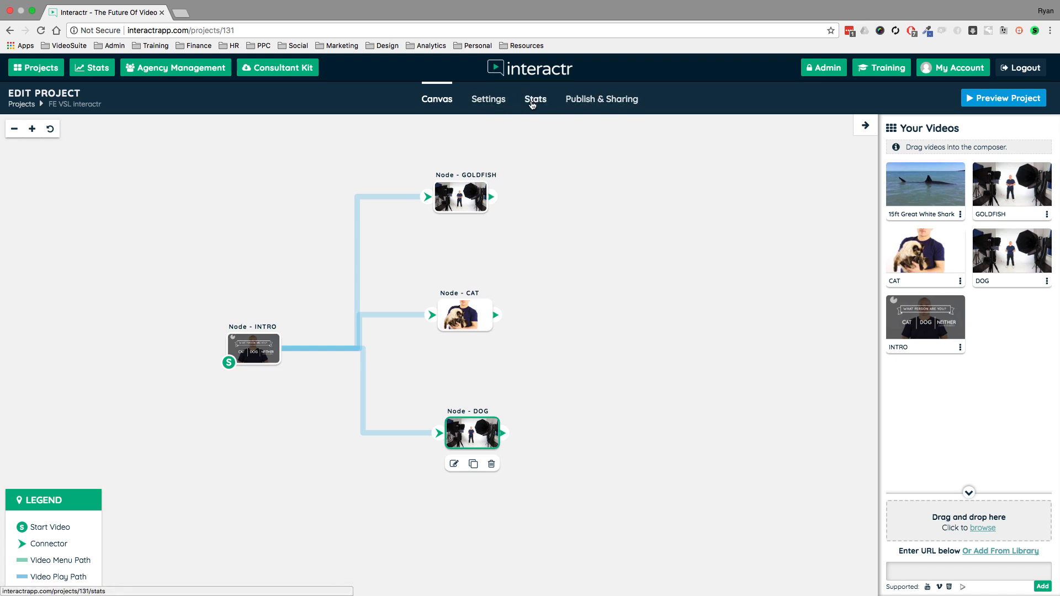
- Open the project settings and examine the chapters, player, thumbnail, Facebook Pixel and admin template options
left_click(488, 100)
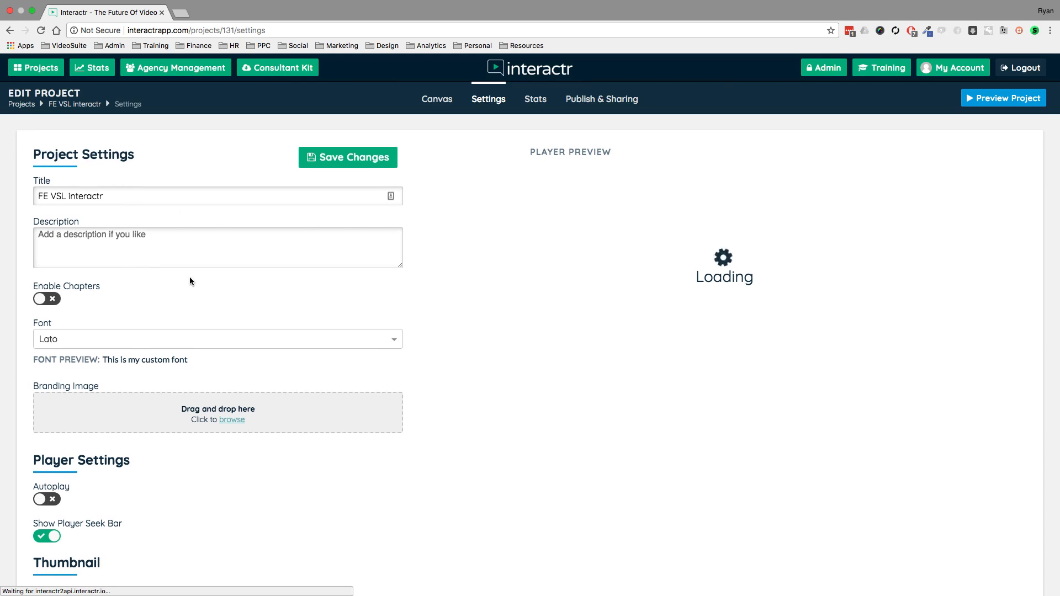
scroll(190, 277, "down", 10)
scroll(190, 279, "down", 7)
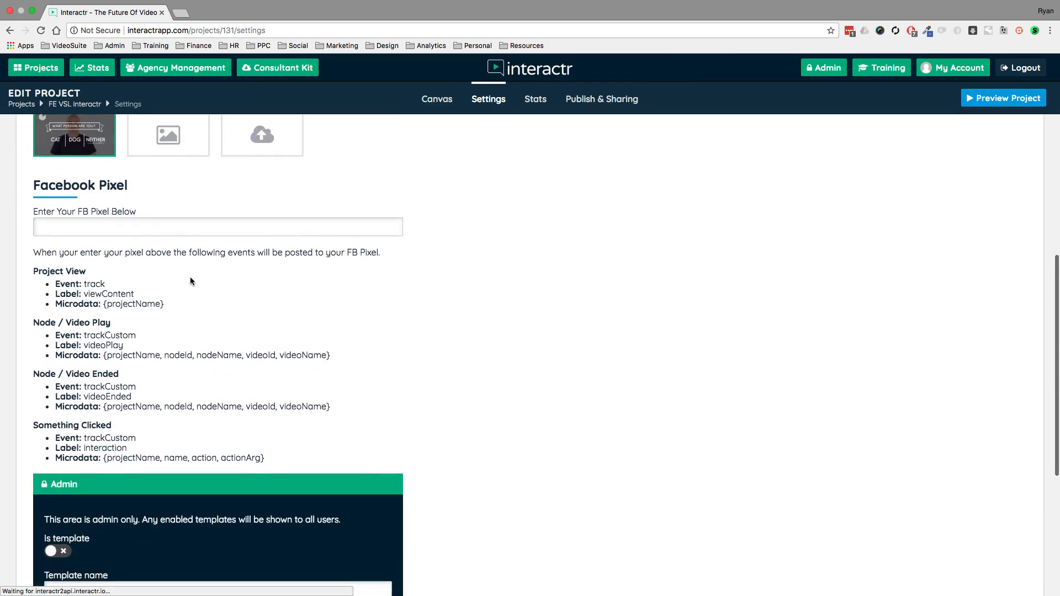
scroll(190, 280, "up", 6)
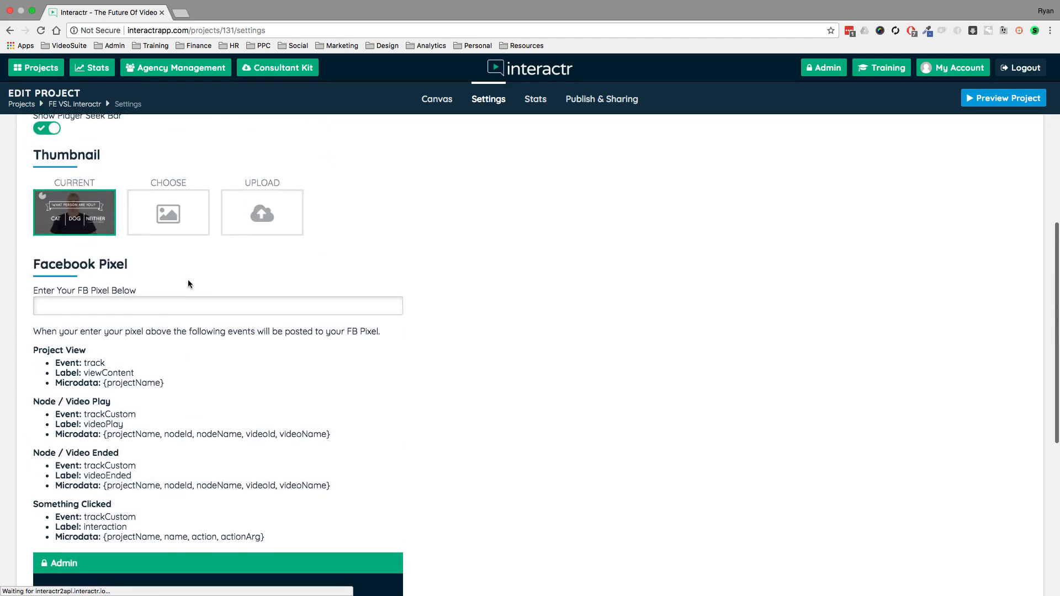
scroll(146, 290, "up", 1)
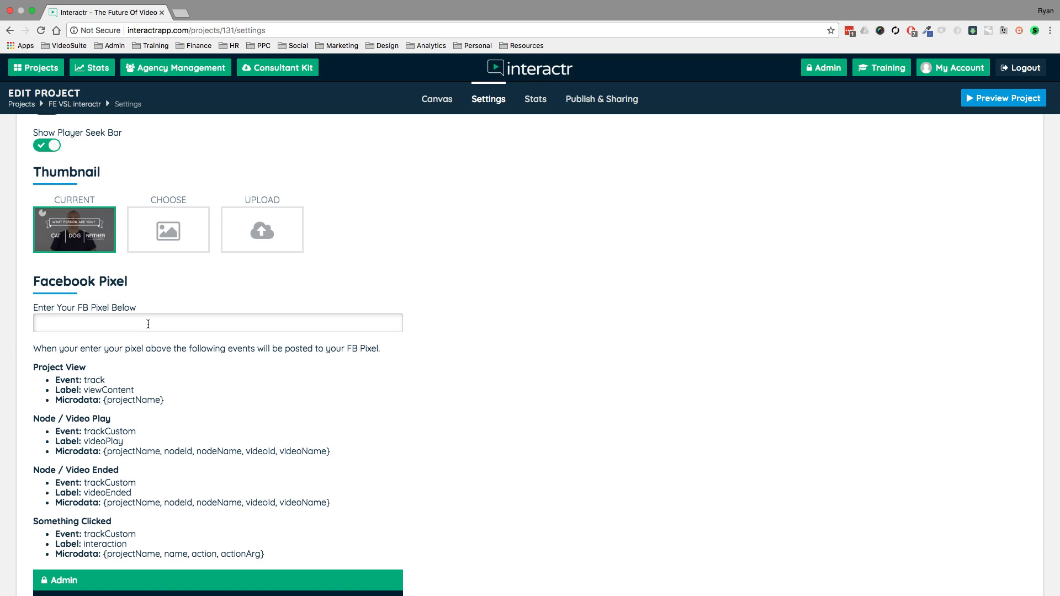
scroll(153, 322, "down", 2)
scroll(155, 371, "up", 8)
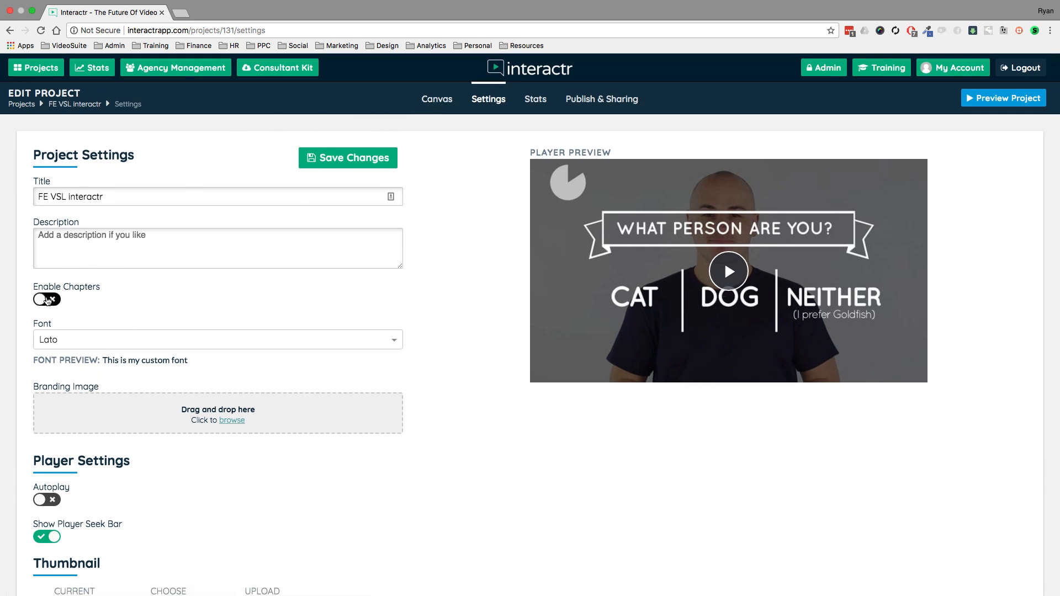
- Return to the canvas and delete the connections from the INTRO node to the GOLDFISH, CAT and DOG nodes
left_click(438, 101)
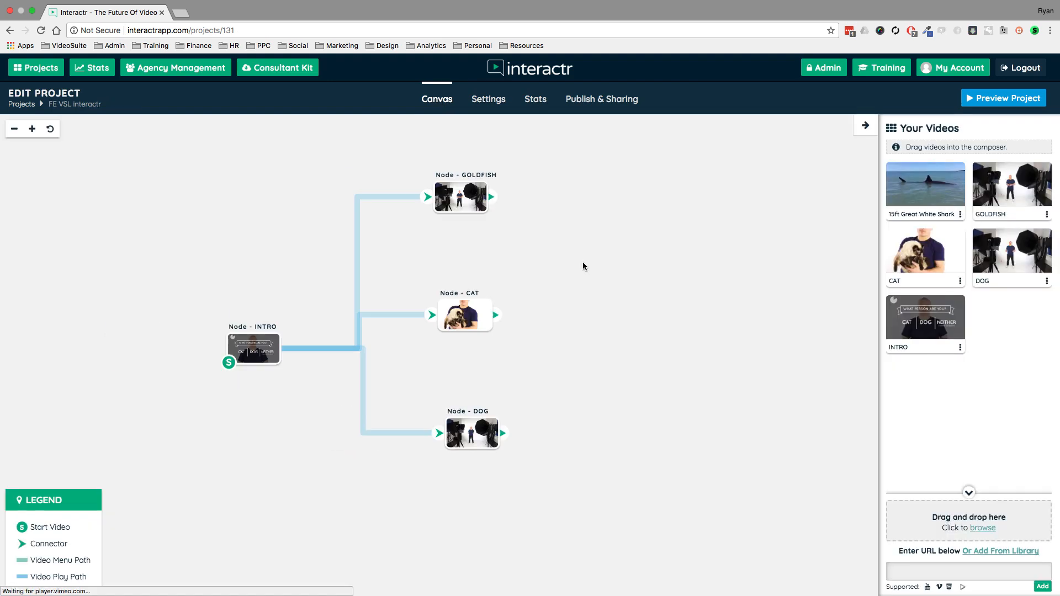
left_click_drag(443, 203, 463, 201)
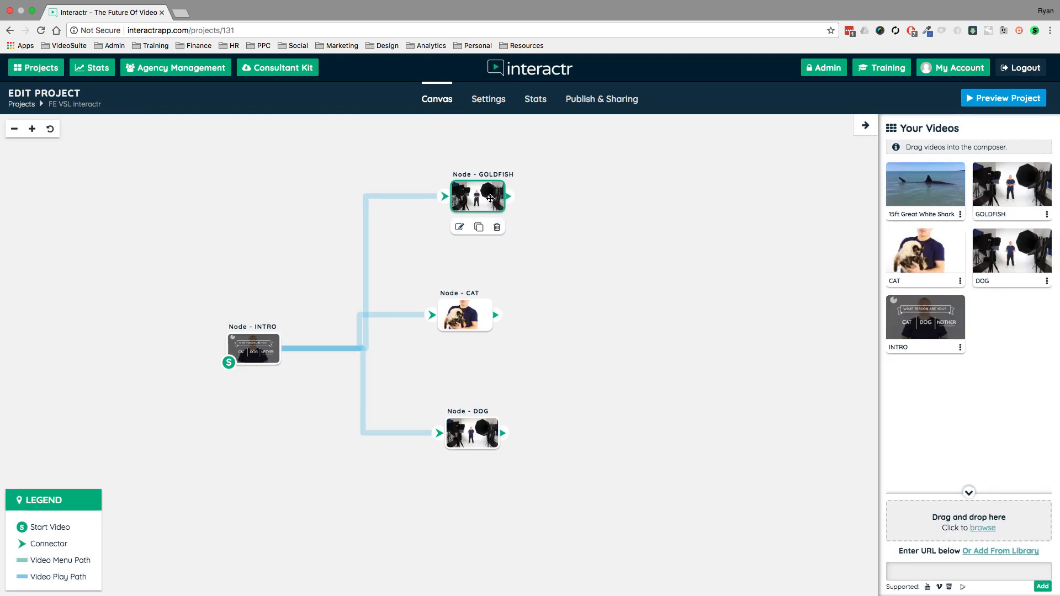
left_click(425, 197)
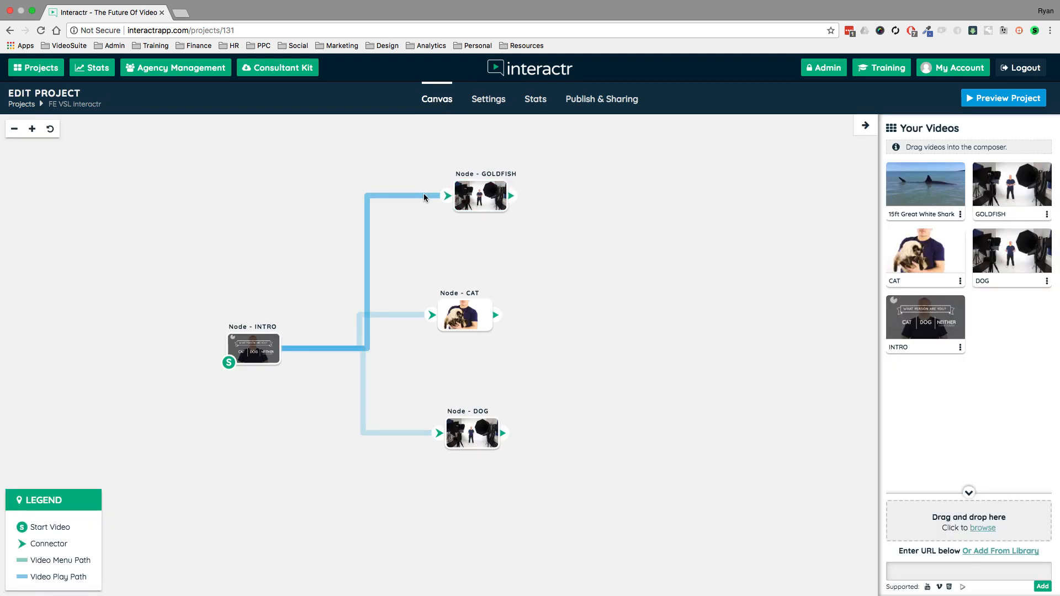
key("Delete")
left_click(409, 315)
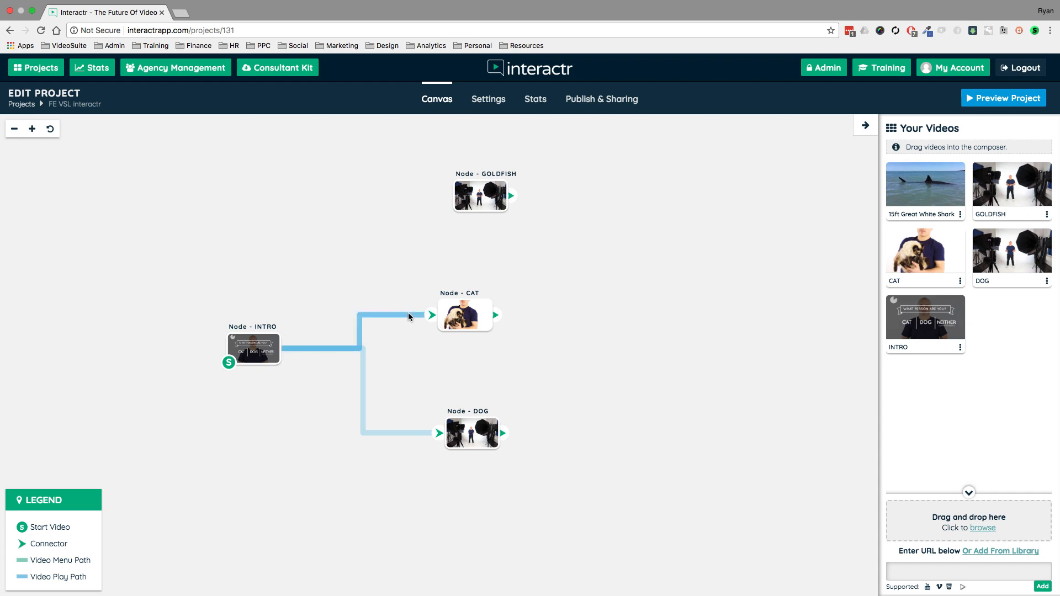
key("Delete")
left_click(364, 363)
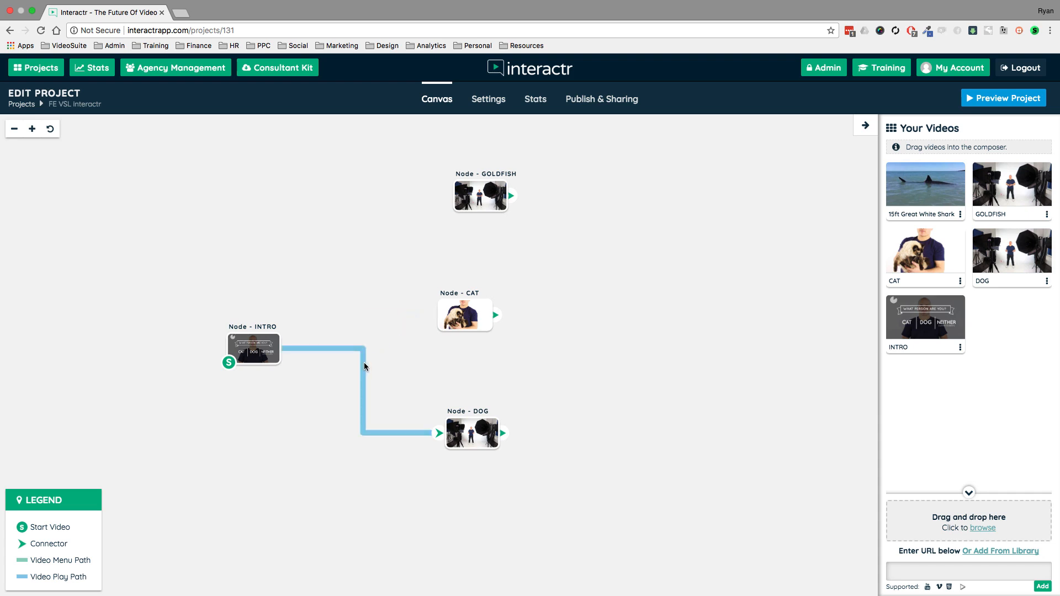
key("Delete")
- Move the INTRO node up and to the left, and line up the GOLDFISH, CAT and DOG nodes in one column
left_click_drag(260, 353, 216, 310)
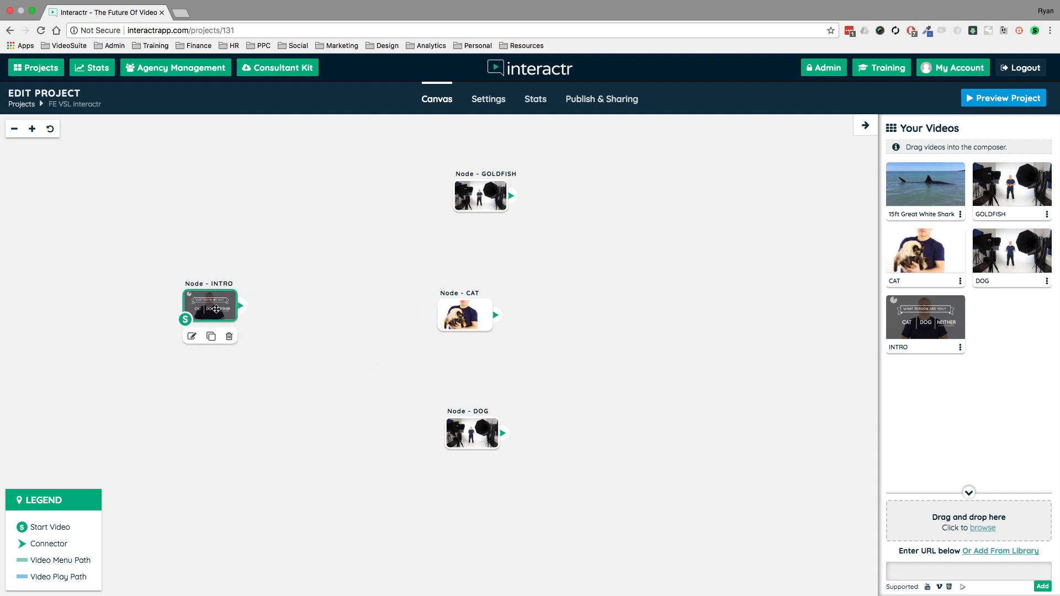
left_click_drag(469, 200, 433, 195)
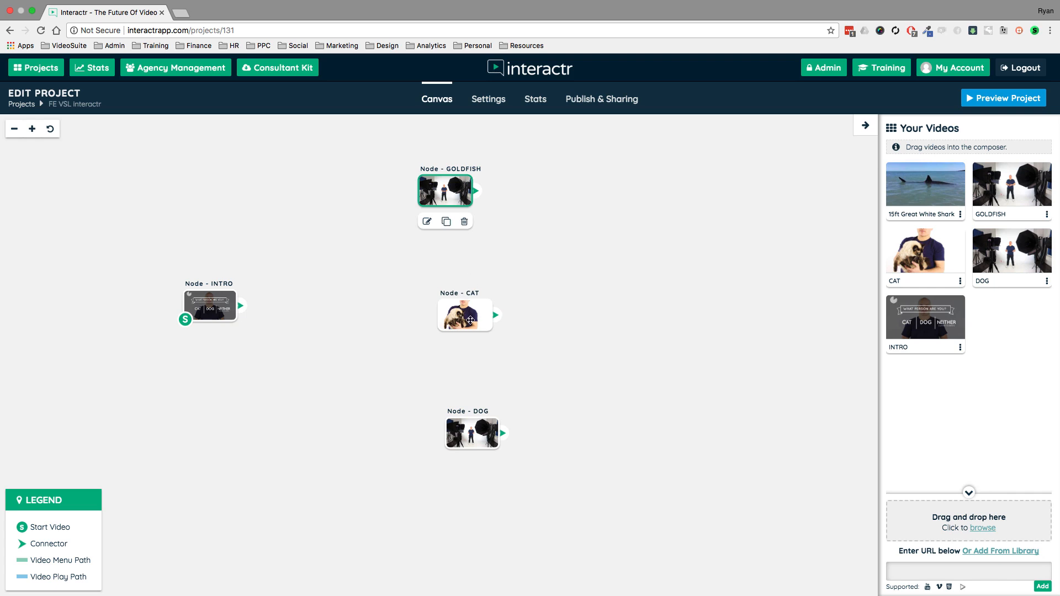
left_click_drag(464, 309, 448, 298)
left_click_drag(470, 439, 448, 433)
- Add the 15ft Great White Shark video to the canvas as a node and scatter the nodes, placing it between GOLDFISH and CAT
left_click_drag(913, 184, 605, 238)
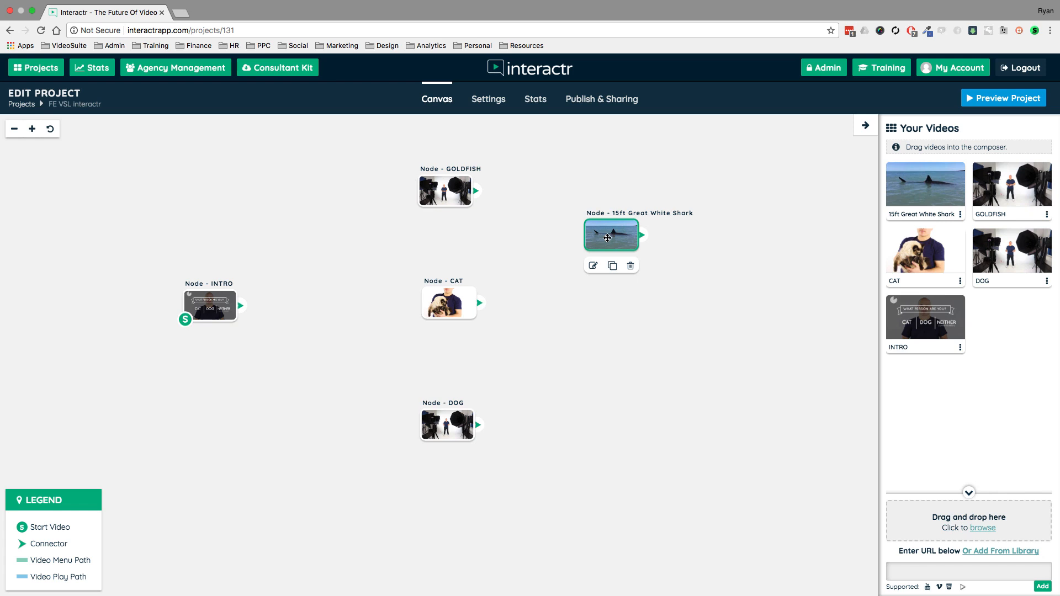
left_click_drag(448, 191, 449, 181)
left_click_drag(438, 309, 586, 367)
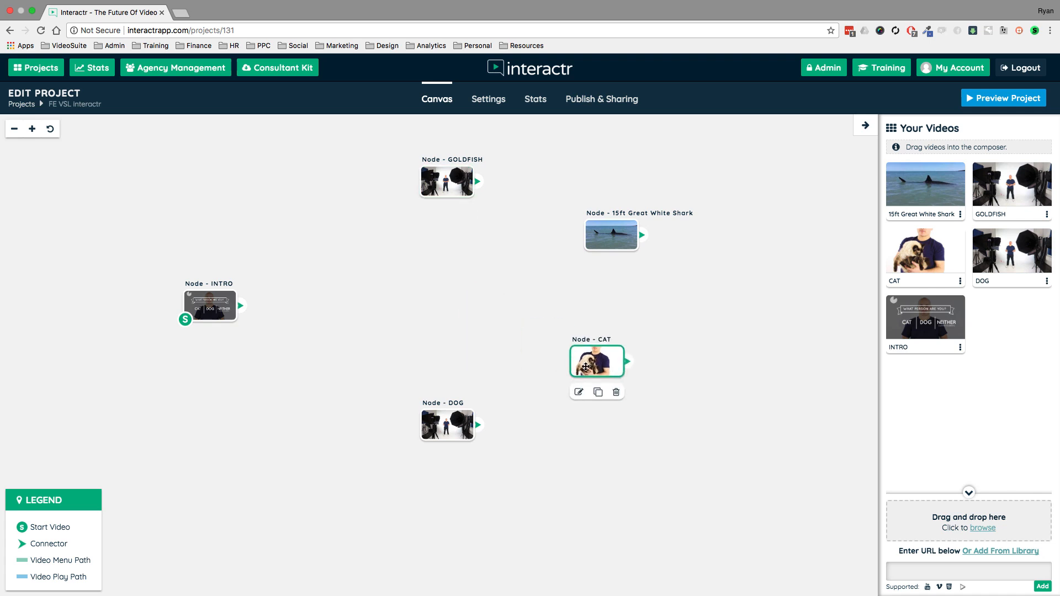
left_click_drag(456, 431, 393, 377)
left_click_drag(609, 232, 511, 246)
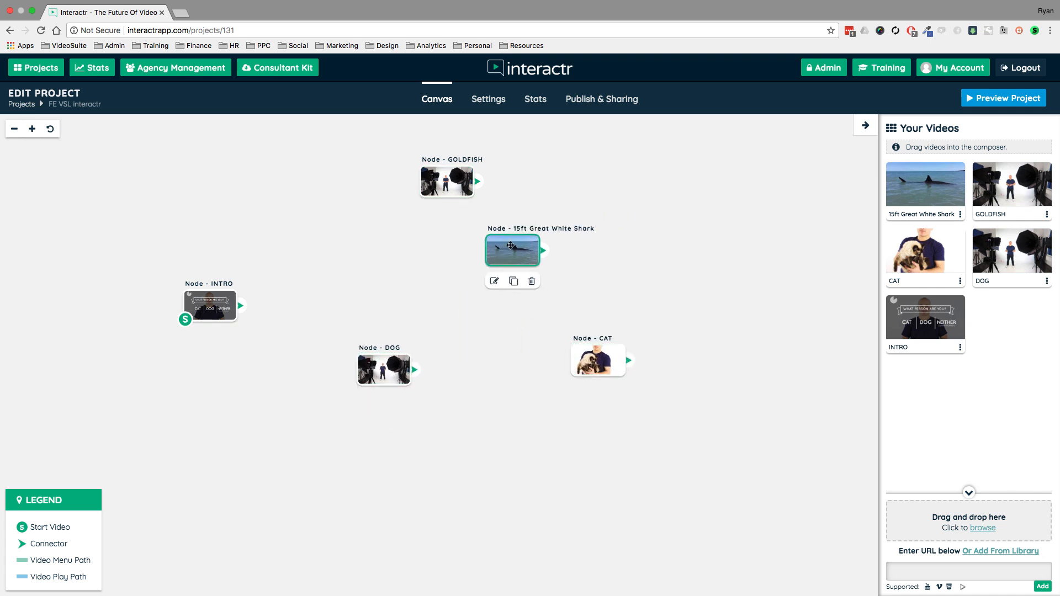
- Enable chapters in the project settings and save the changes
left_click(488, 99)
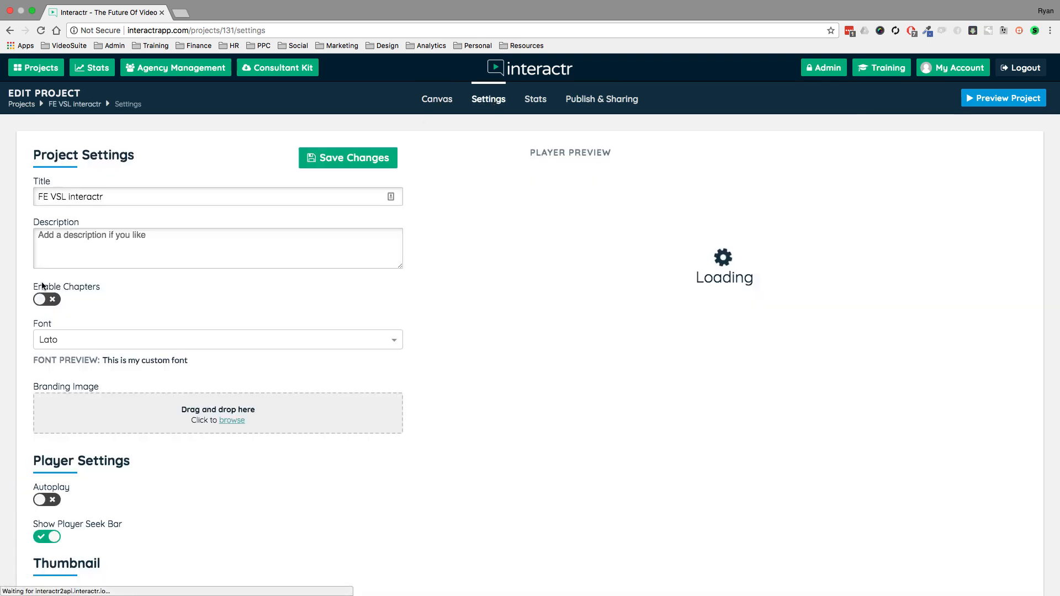
left_click(45, 299)
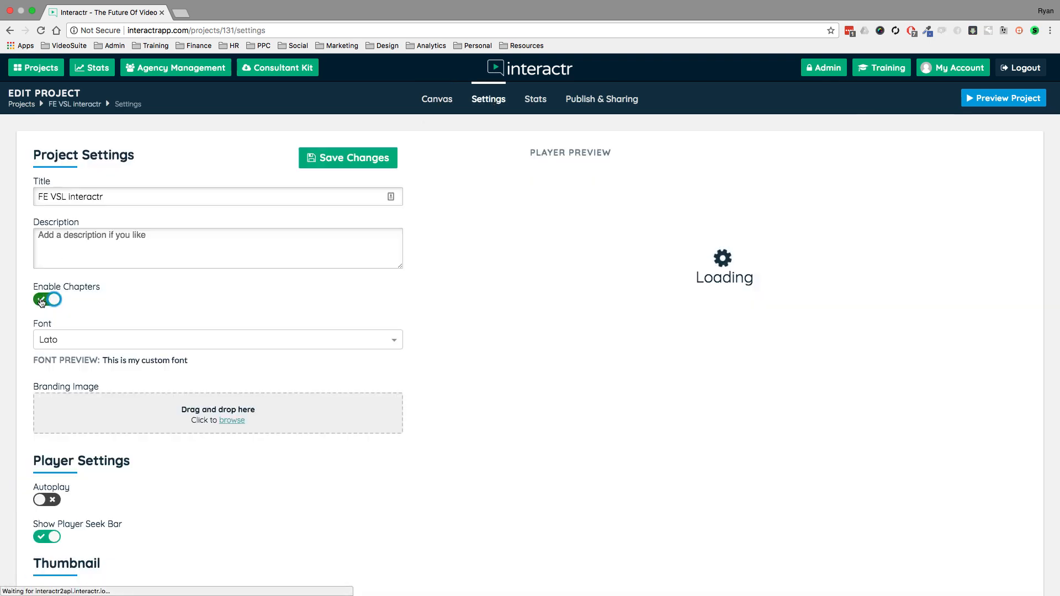
left_click(348, 161)
- Return to the canvas and shift the 15ft Great White Shark, INTRO and GOLDFISH nodes slightly to the left
left_click(437, 100)
left_click(500, 273)
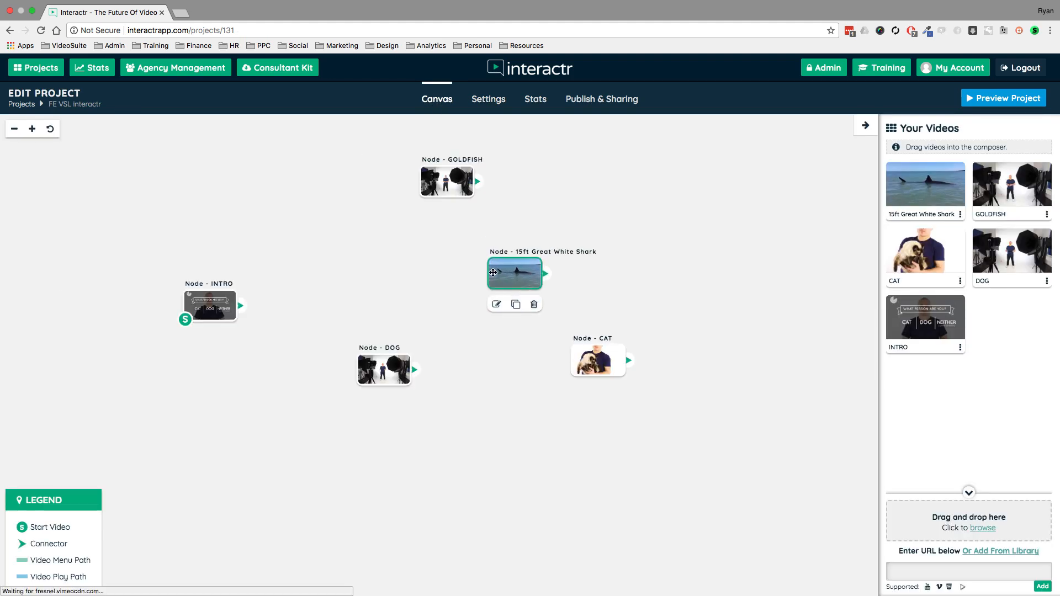
left_click_drag(493, 273, 466, 270)
left_click(672, 236)
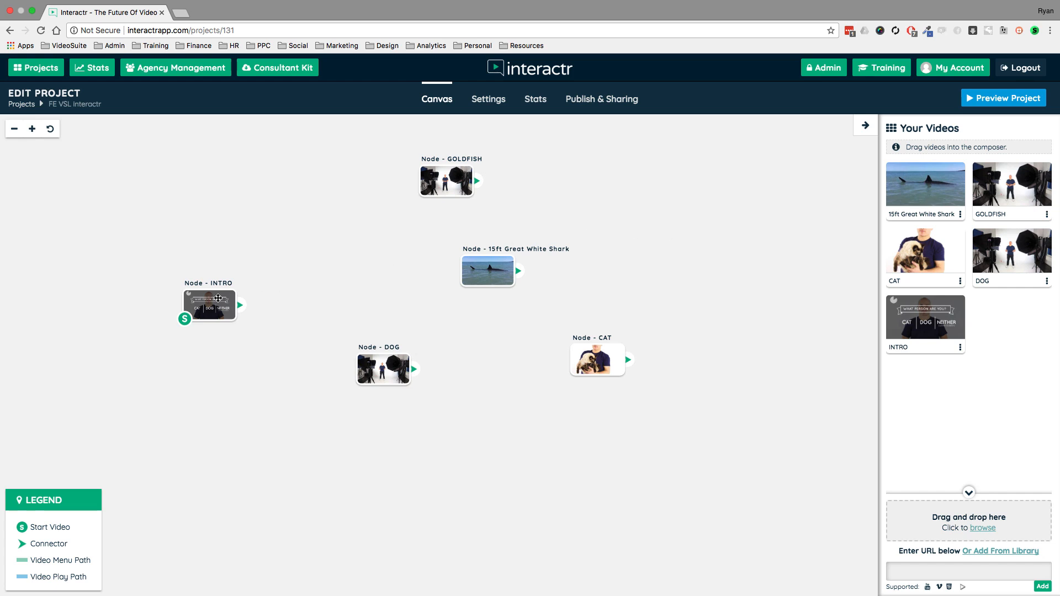
left_click_drag(218, 298, 183, 308)
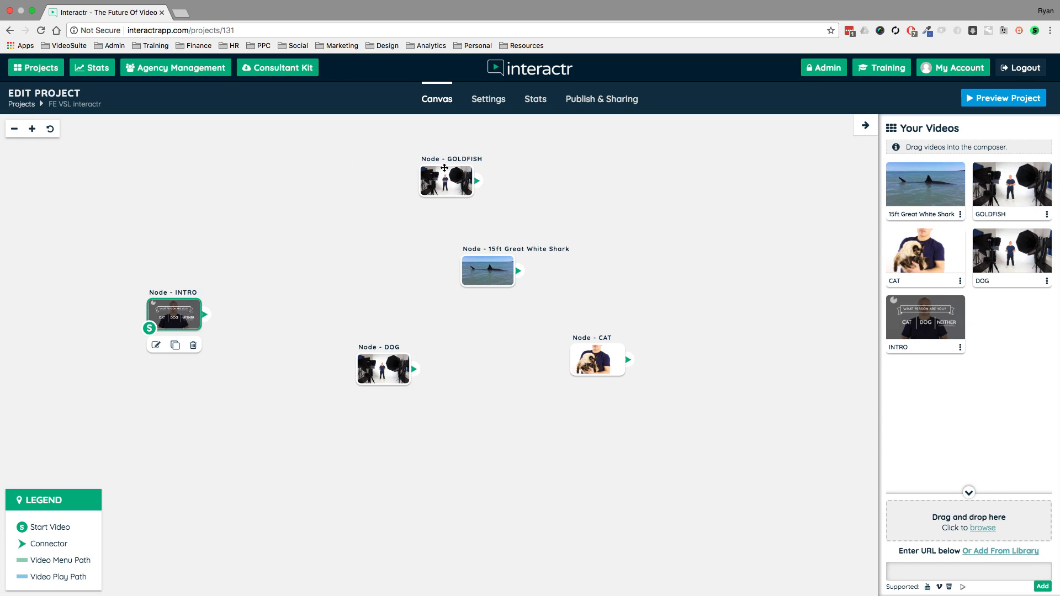
left_click_drag(432, 180, 396, 173)
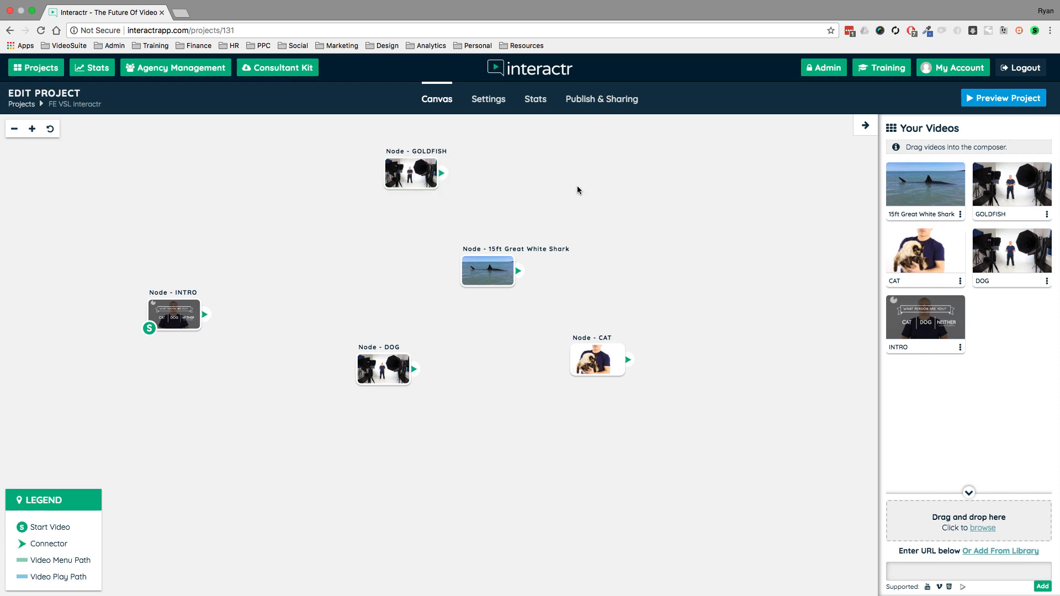
- Preview the project, jump through the chapter list to the shark, CAT and GOLDFISH videos, and close the preview
left_click(1005, 101)
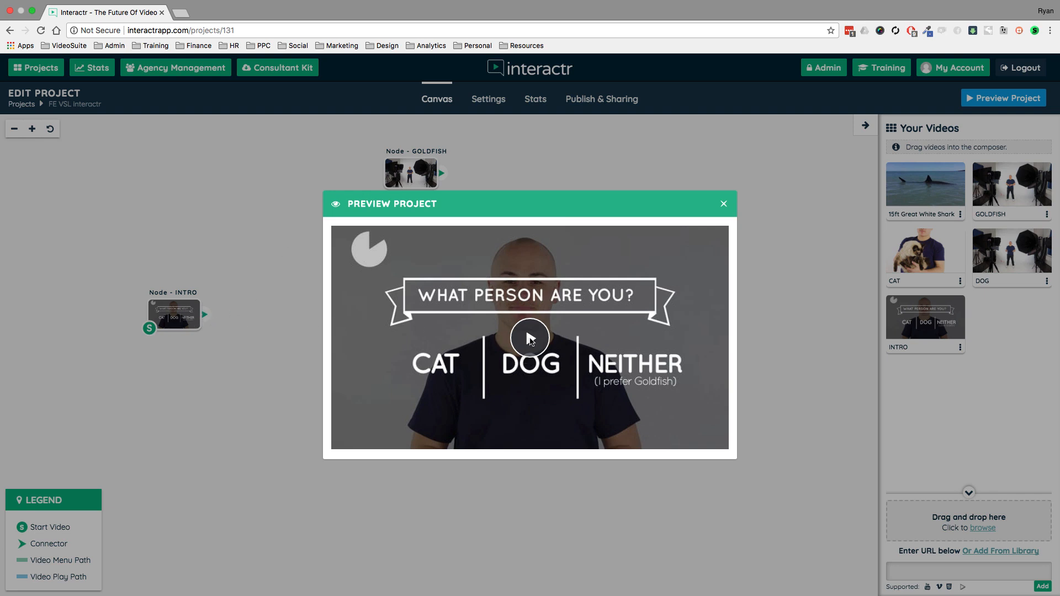
left_click(530, 338)
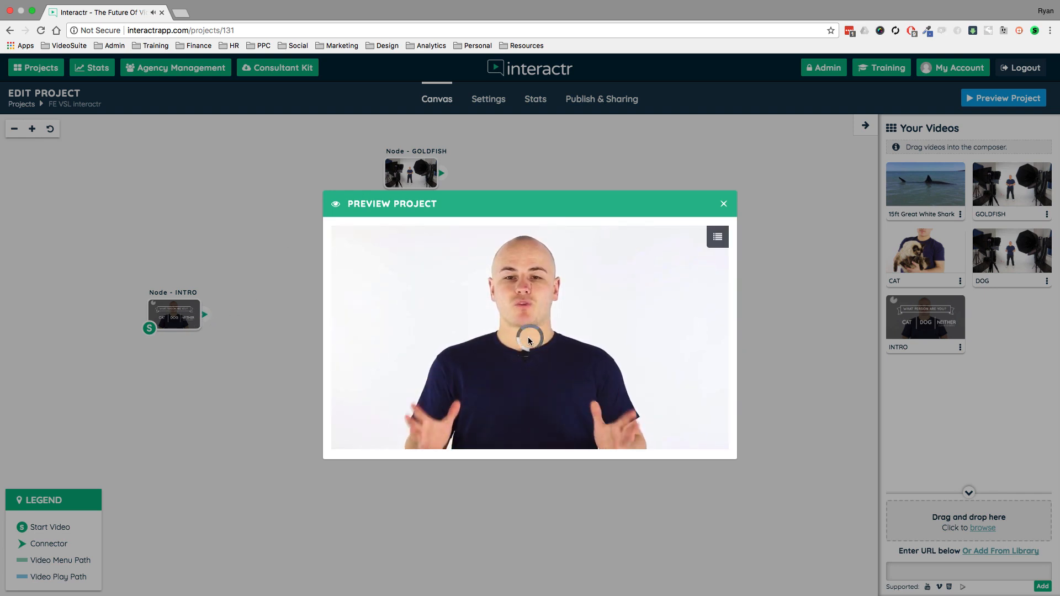
left_click(717, 237)
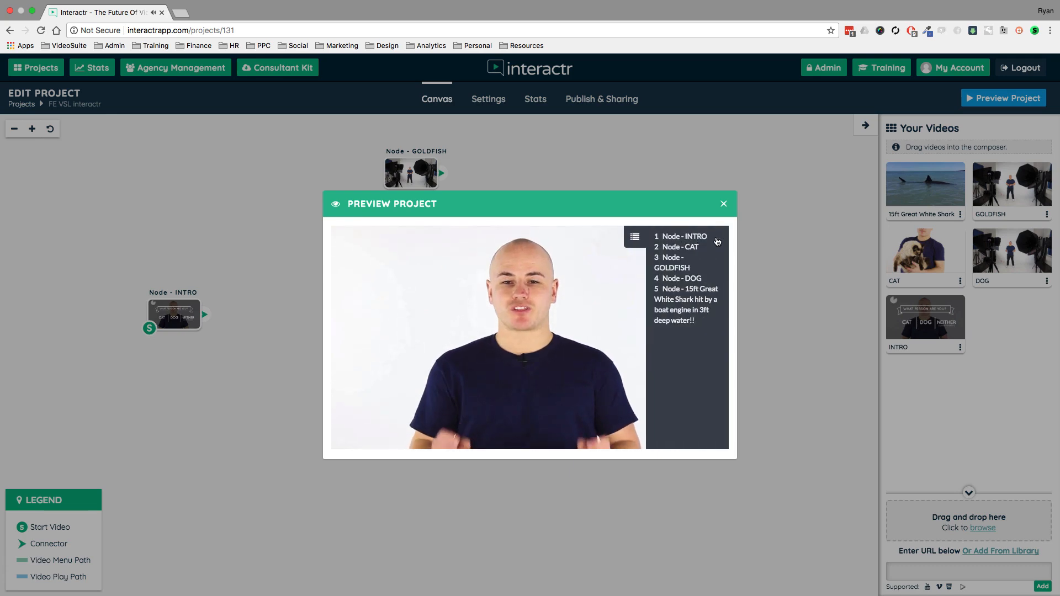
left_click(670, 302)
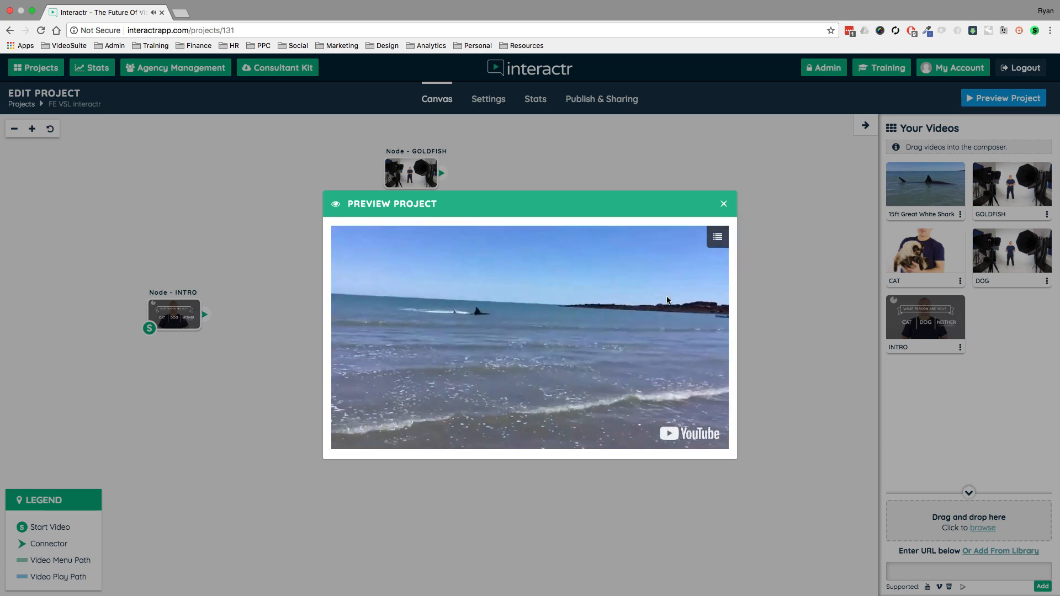
left_click(719, 240)
left_click(692, 247)
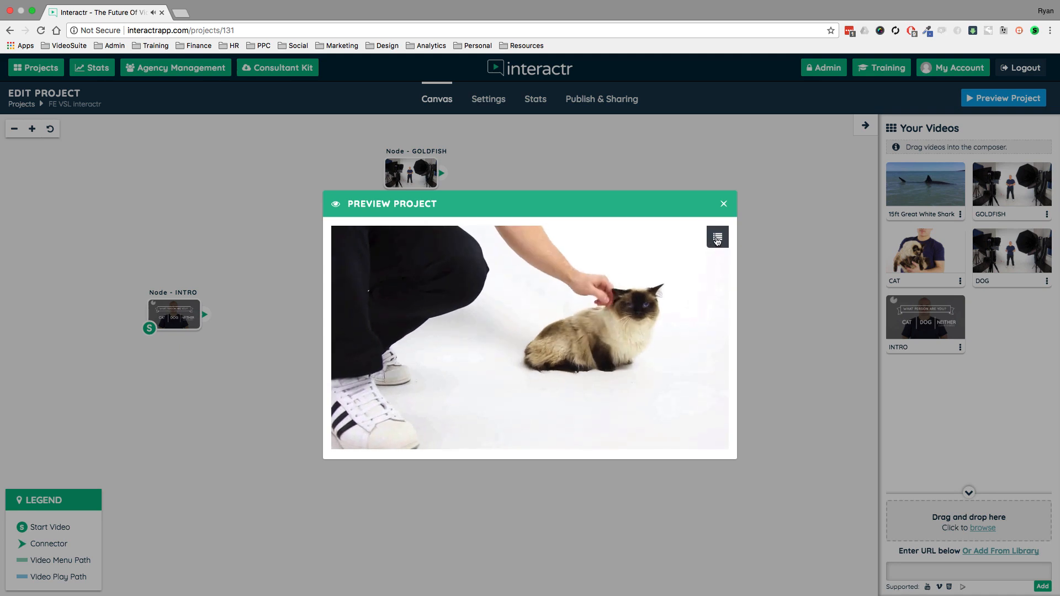
left_click(718, 241)
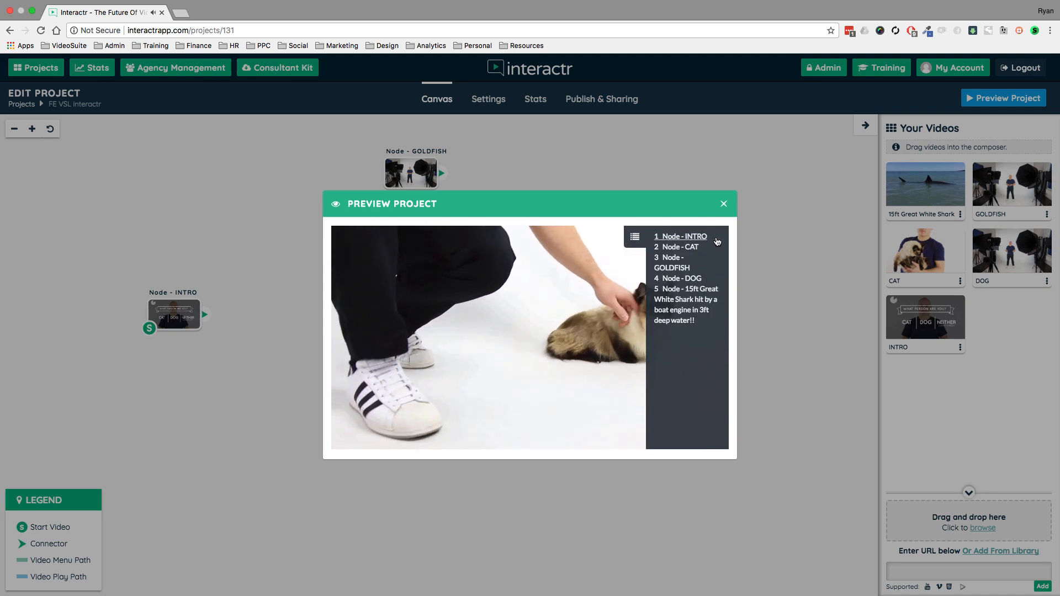
left_click(677, 269)
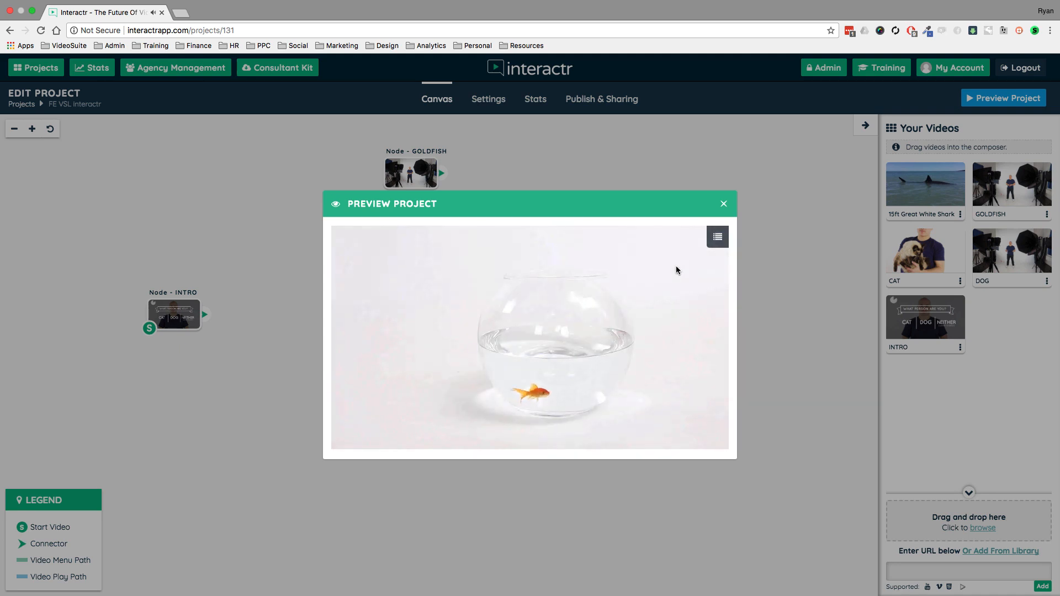
left_click(723, 205)
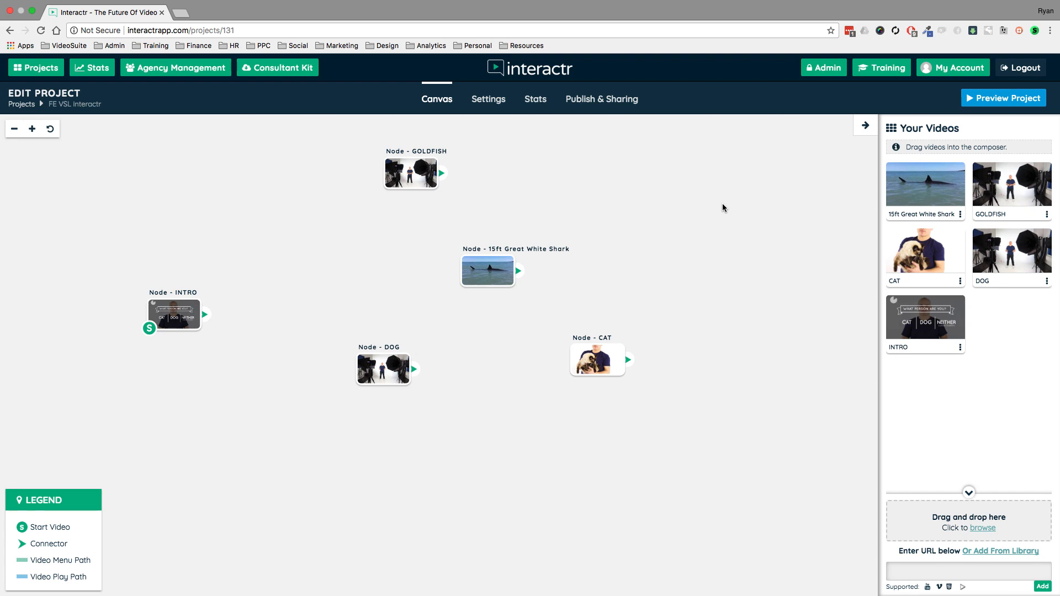
- Rearrange the nodes, moving the shark between INTRO and GOLDFISH, DOG below GOLDFISH, and CAT lowest on the canvas
left_click_drag(191, 315, 164, 307)
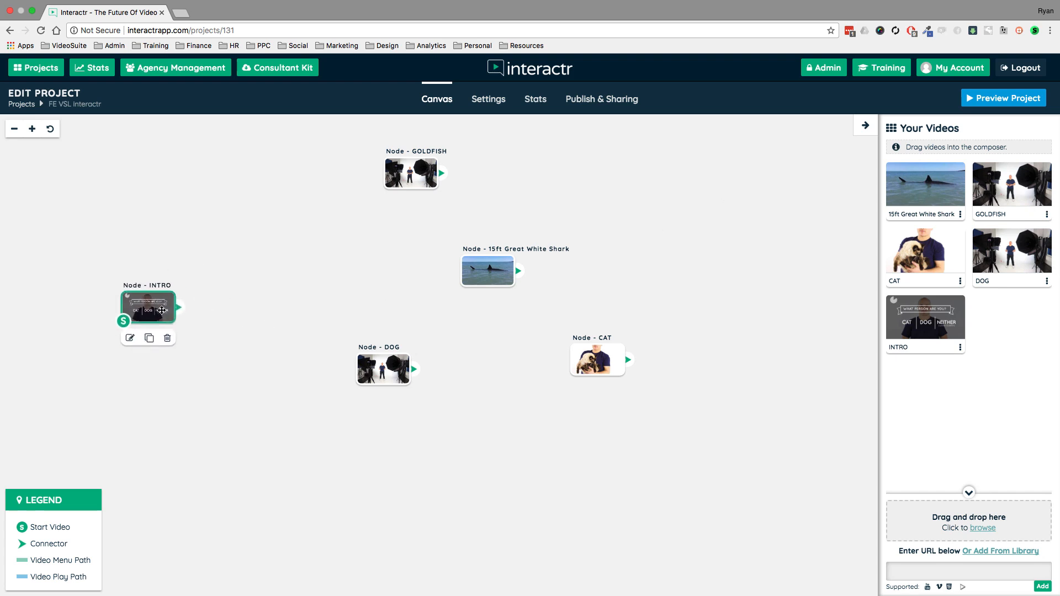
left_click_drag(410, 173, 477, 178)
left_click_drag(488, 270, 350, 228)
left_click_drag(374, 360, 480, 292)
left_click_drag(607, 364, 577, 412)
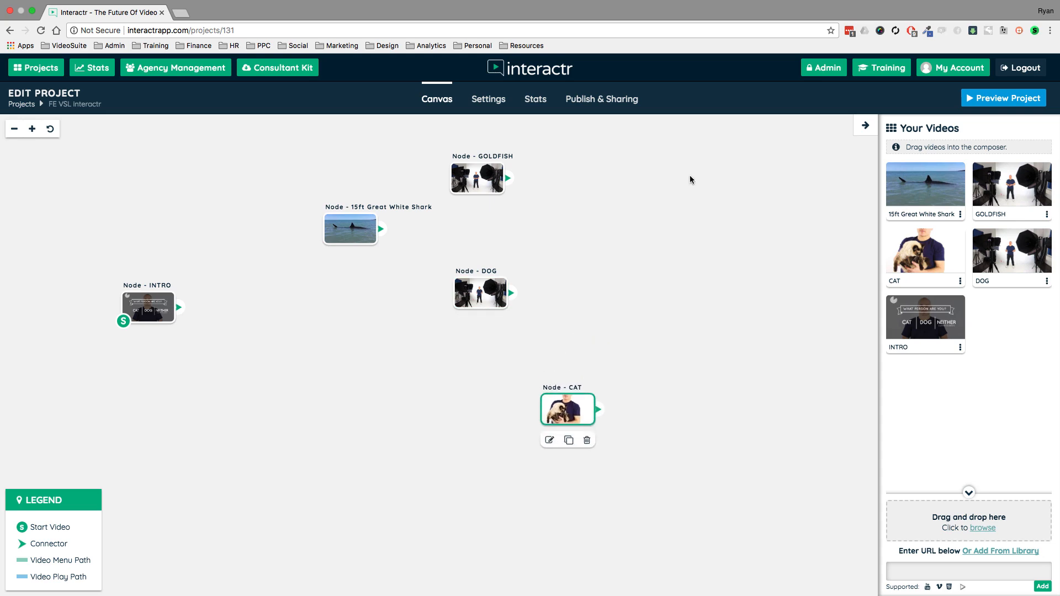
- Disable chapters in the project settings and save the changes
left_click(488, 100)
left_click(47, 299)
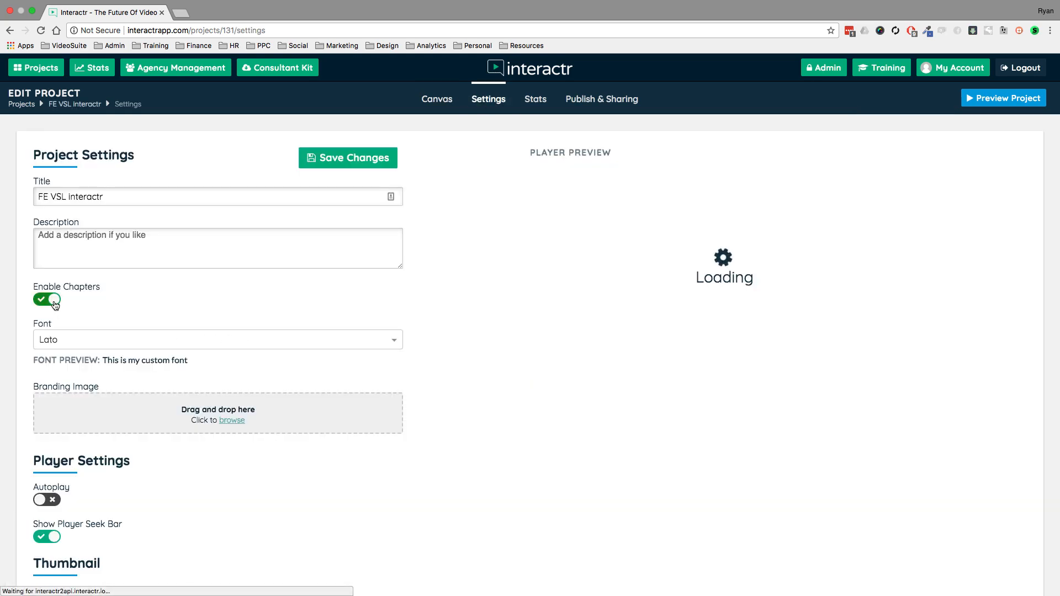
left_click(339, 166)
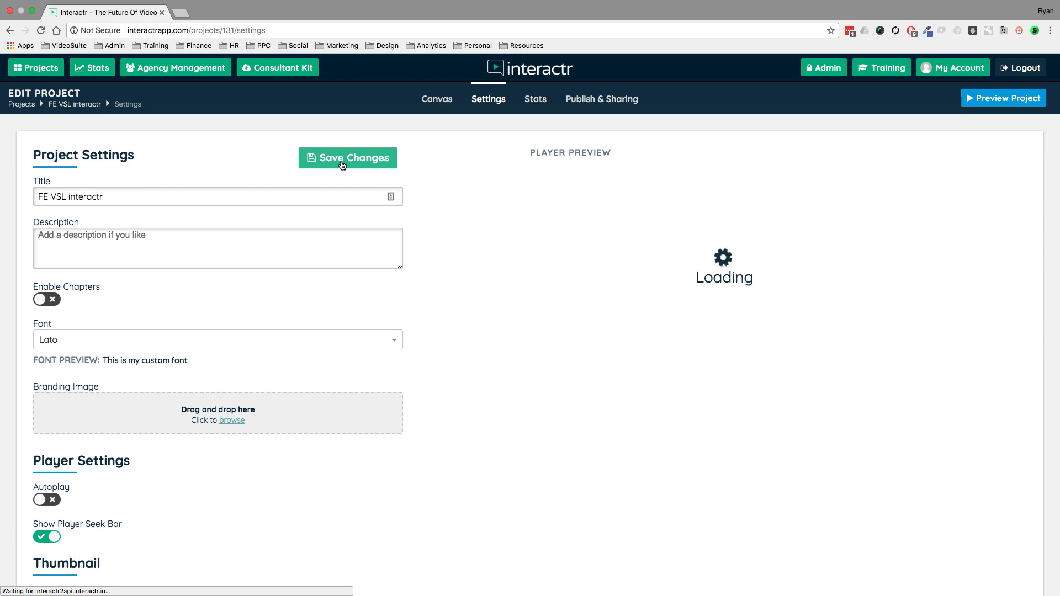
- Review the project's statistics, from headline stats and retention through views, interactions, conversions and revenue to the Conversion Pixel Builder
left_click(546, 103)
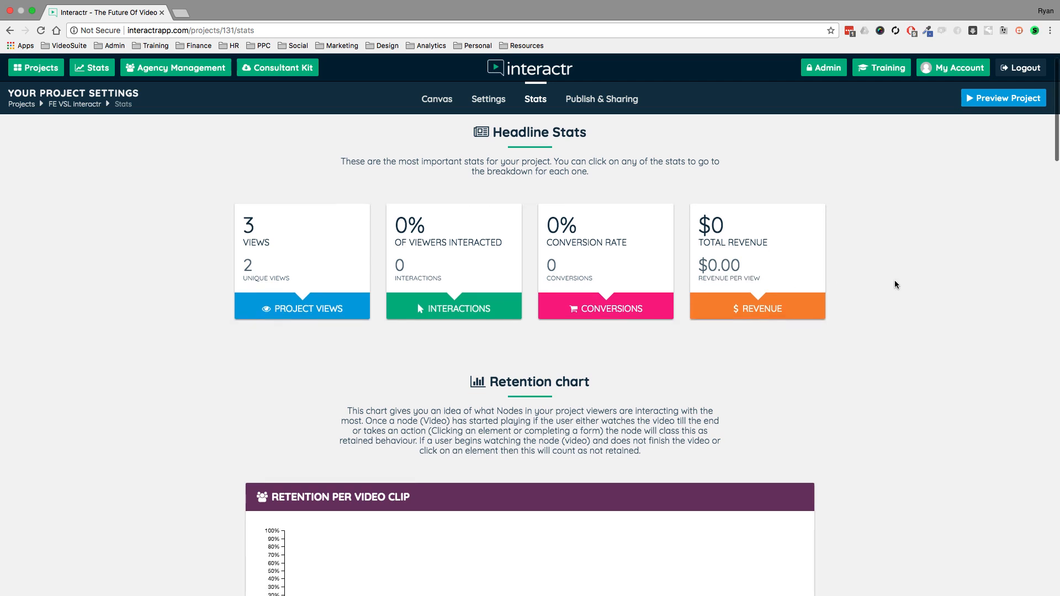
scroll(895, 280, "down", 4)
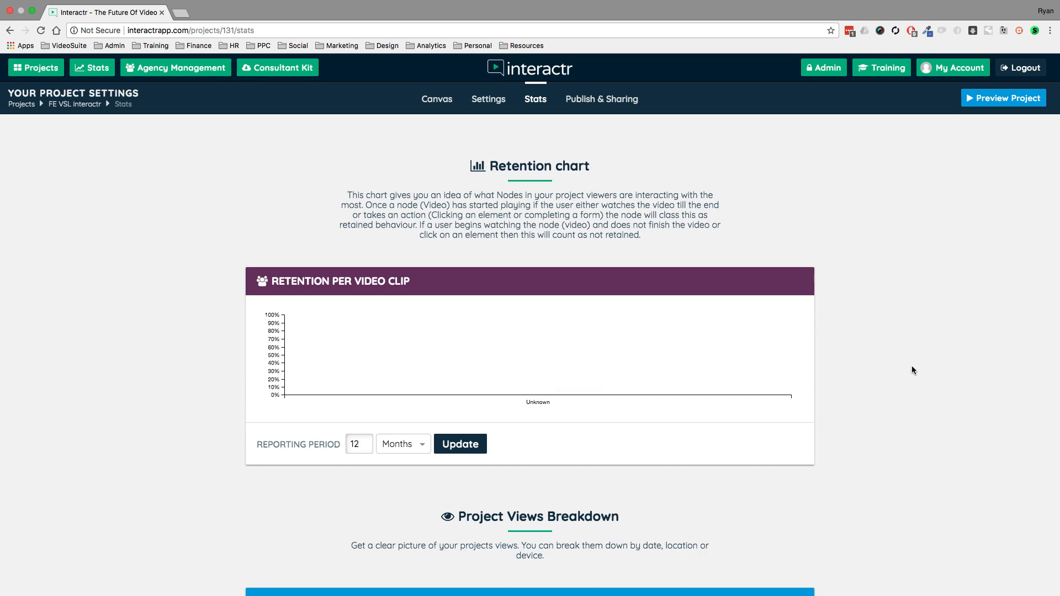
scroll(911, 366, "down", 5)
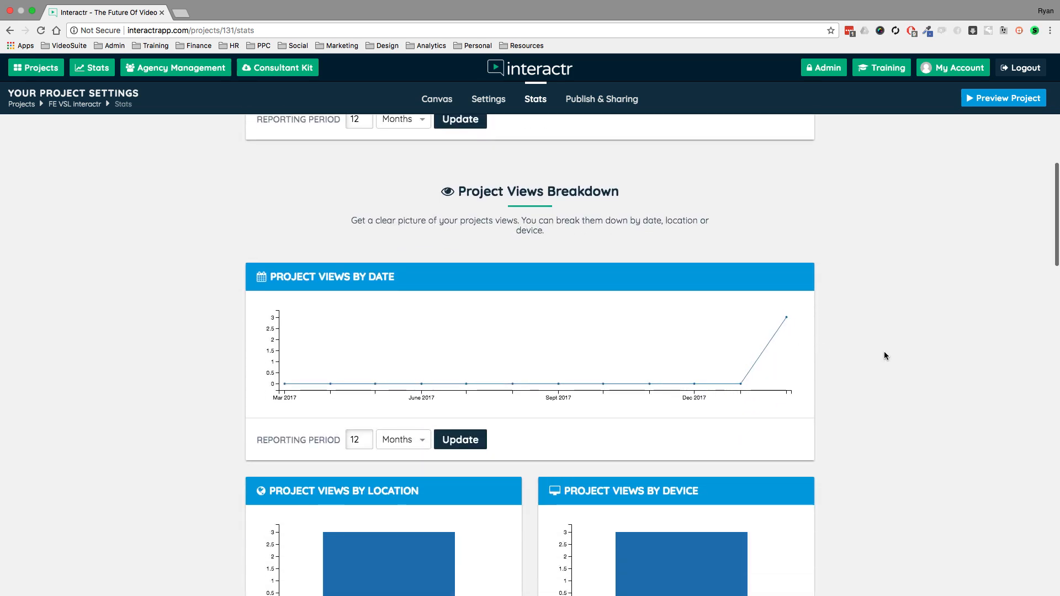
scroll(885, 355, "down", 3)
mouse_move(710, 386)
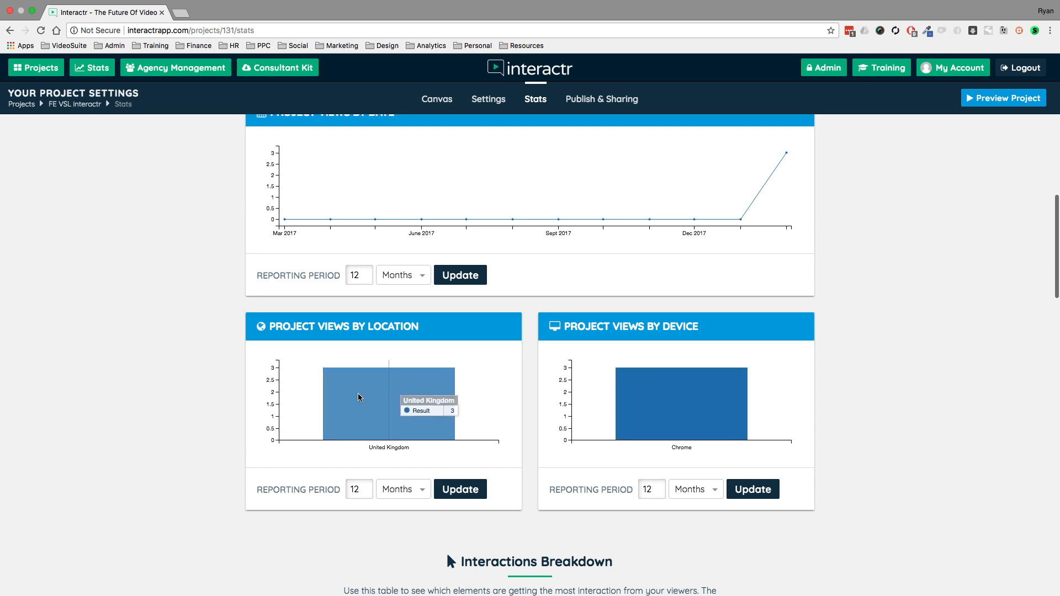
scroll(146, 385, "down", 7)
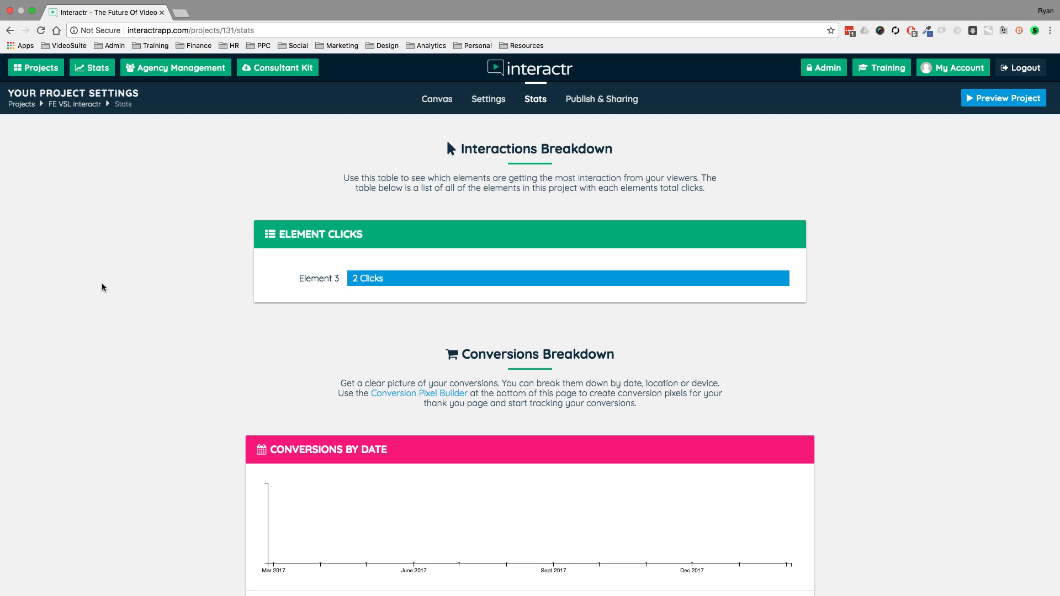
scroll(118, 285, "down", 4)
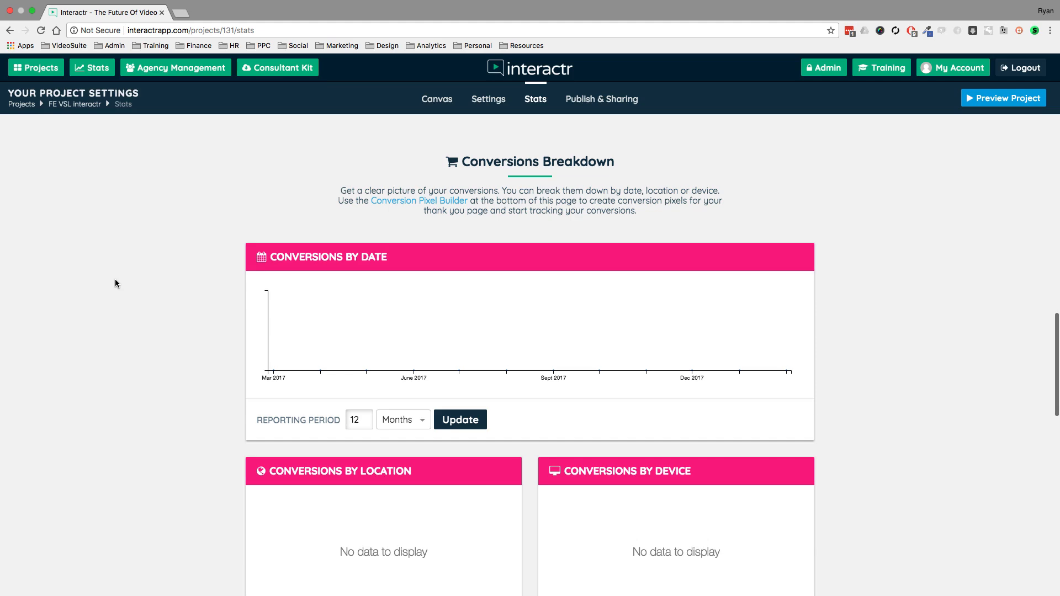
scroll(115, 282, "down", 10)
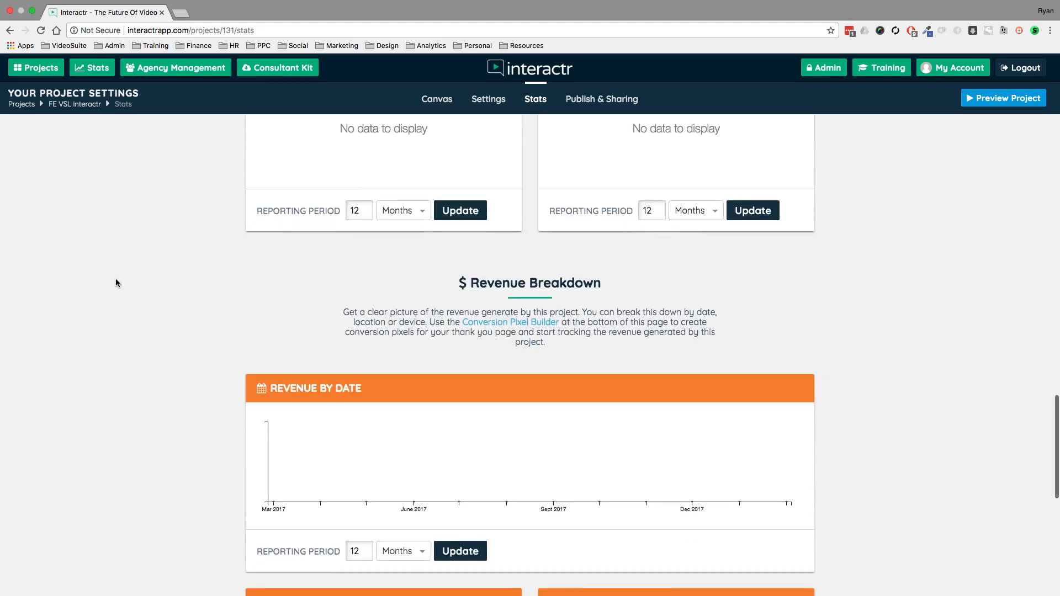
scroll(116, 283, "down", 9)
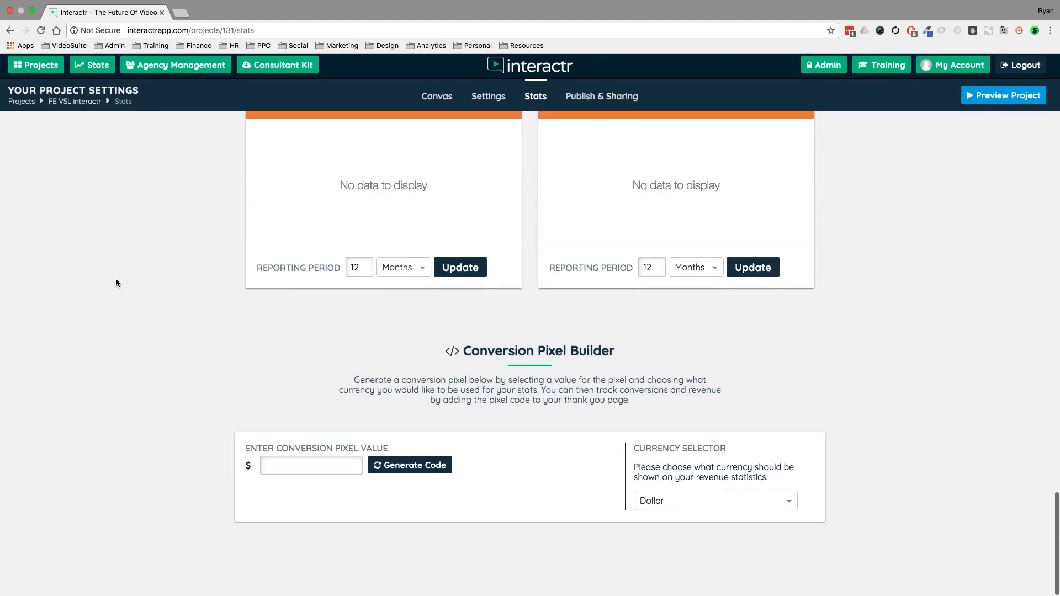
scroll(115, 280, "up", 20)
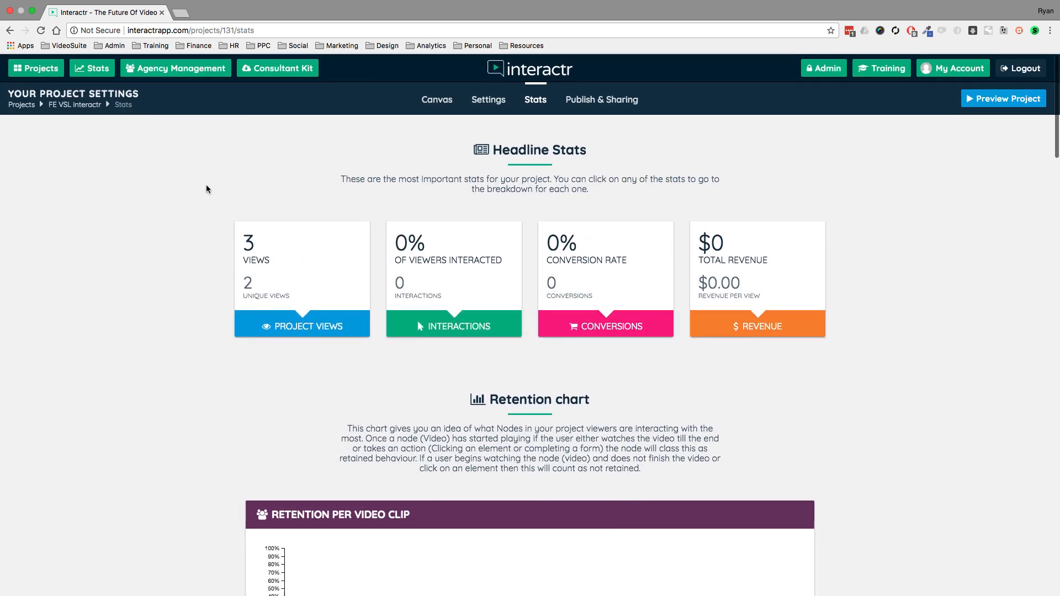
- Open the project's share page from the publishing and sharing options, look it over, and close it
left_click(602, 100)
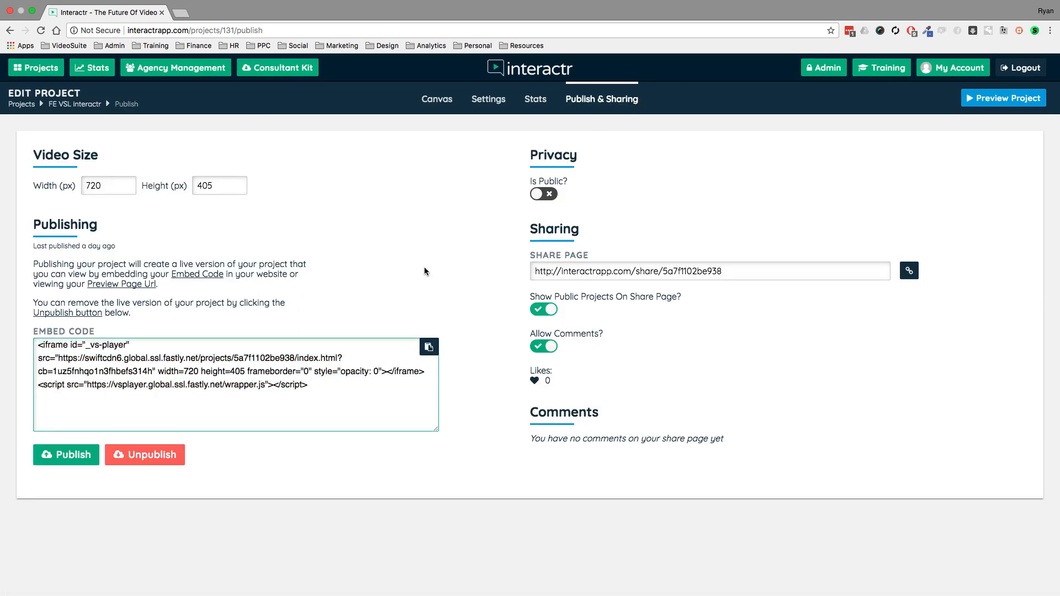
left_click(909, 271)
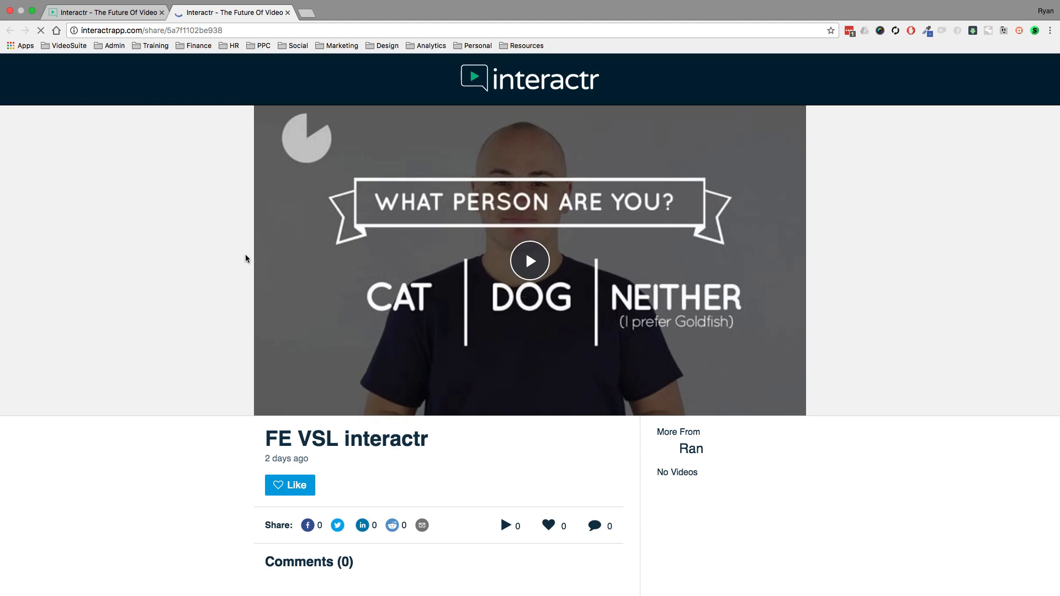
scroll(85, 323, "down", 5)
scroll(85, 325, "up", 5)
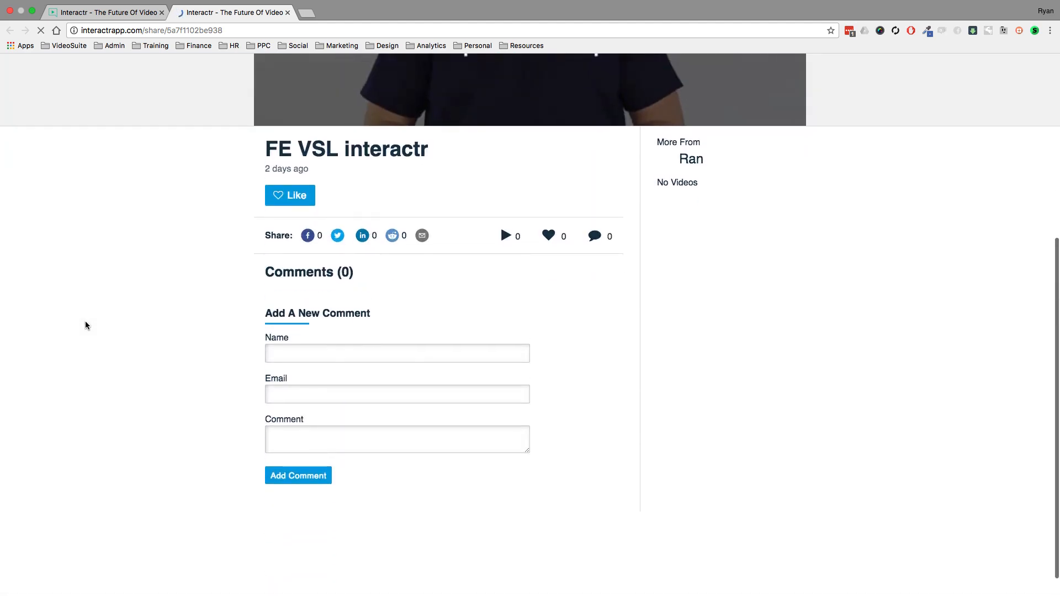
left_click(288, 12)
- Select the entire embed code in the publishing options, and clear the selection
left_click(353, 389)
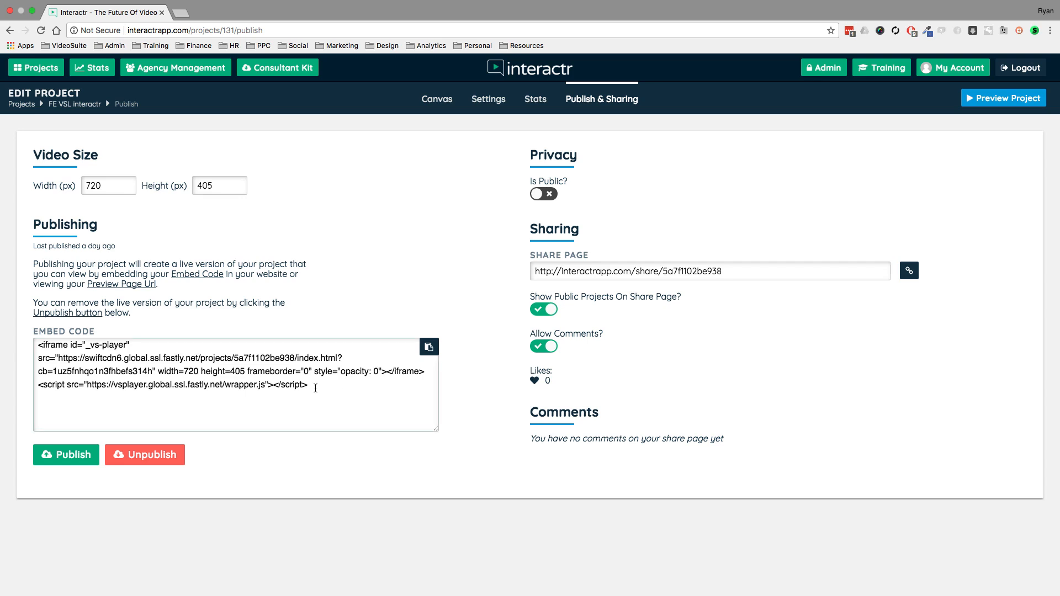
key("super+a")
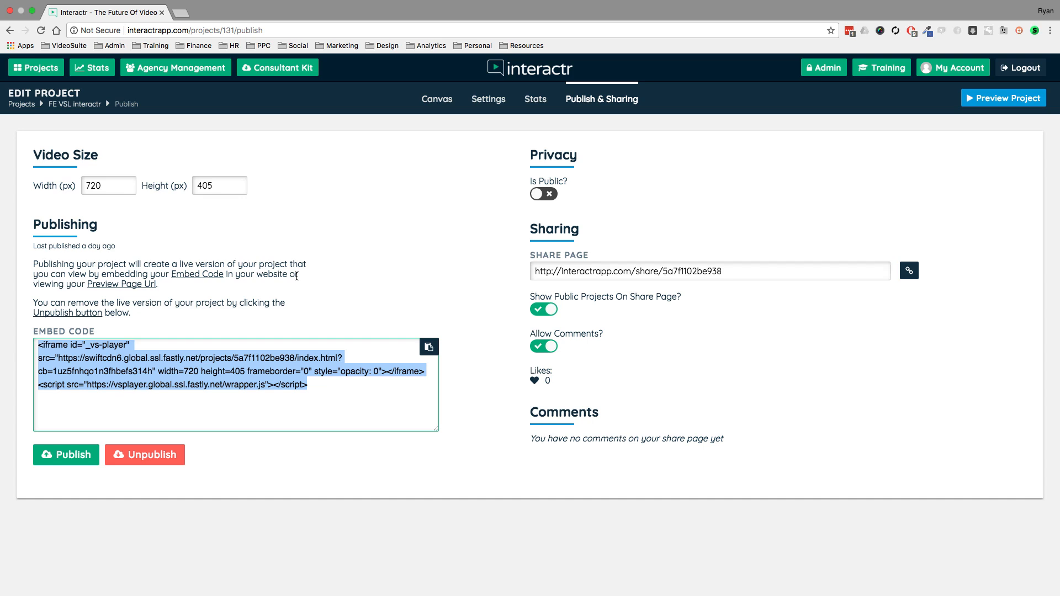
left_click(343, 284)
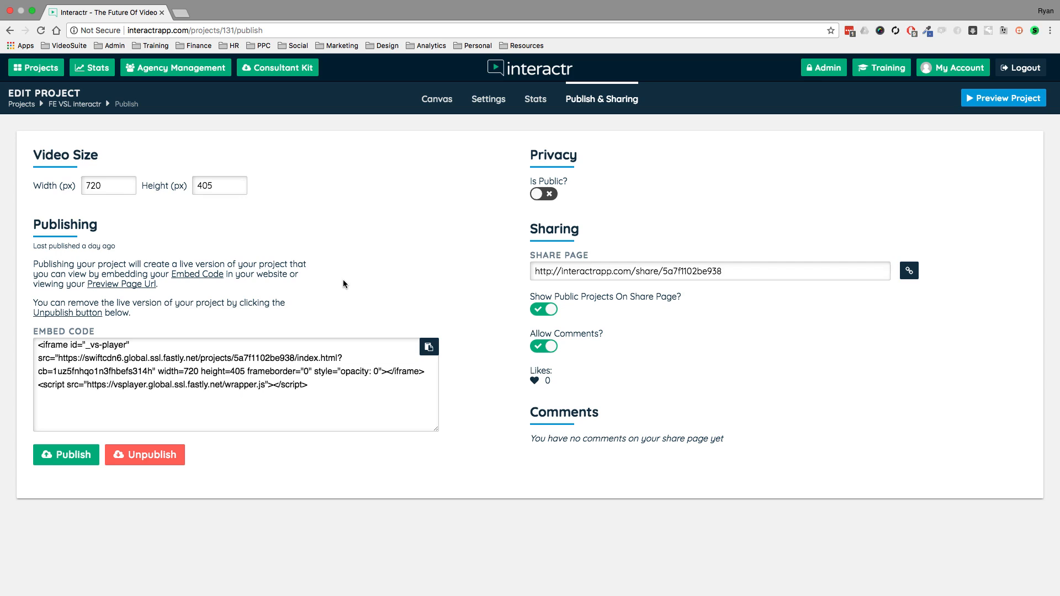
- Return to the canvas and move the GOLDFISH node to the right and the DOG node down and to the left
left_click(433, 101)
mouse_move(566, 200)
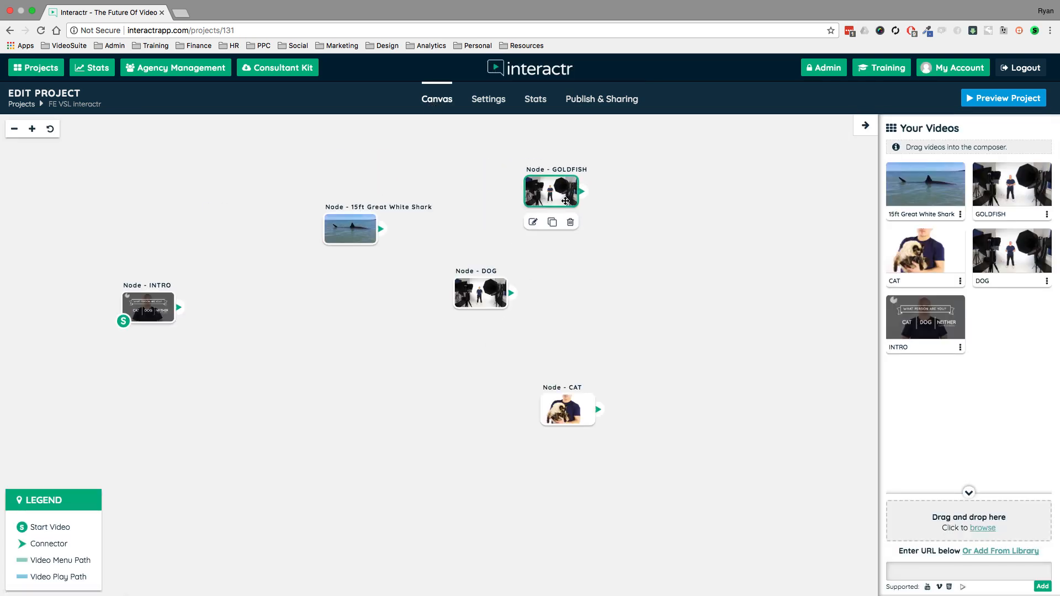
left_click_drag(566, 200, 582, 196)
left_click_drag(489, 292, 448, 321)
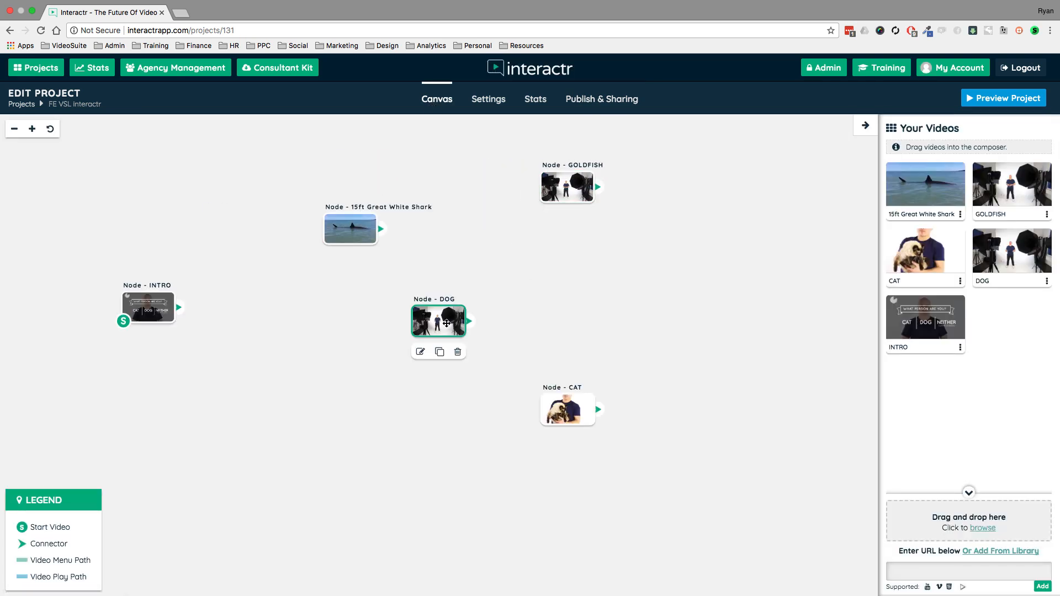
- Check the publishing and sharing options again, and go back to the canvas
left_click(623, 107)
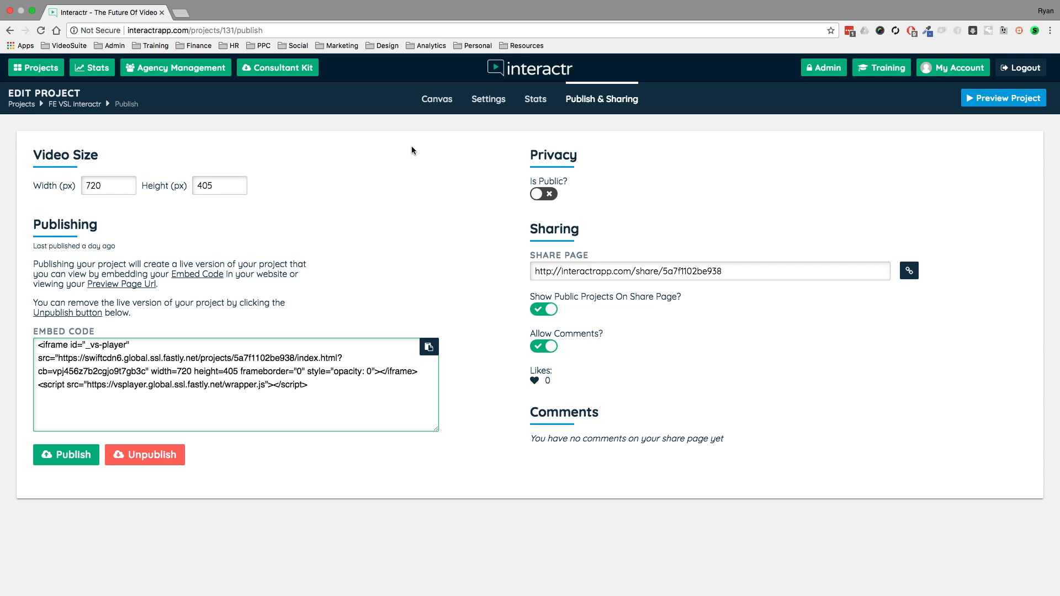
left_click(442, 103)
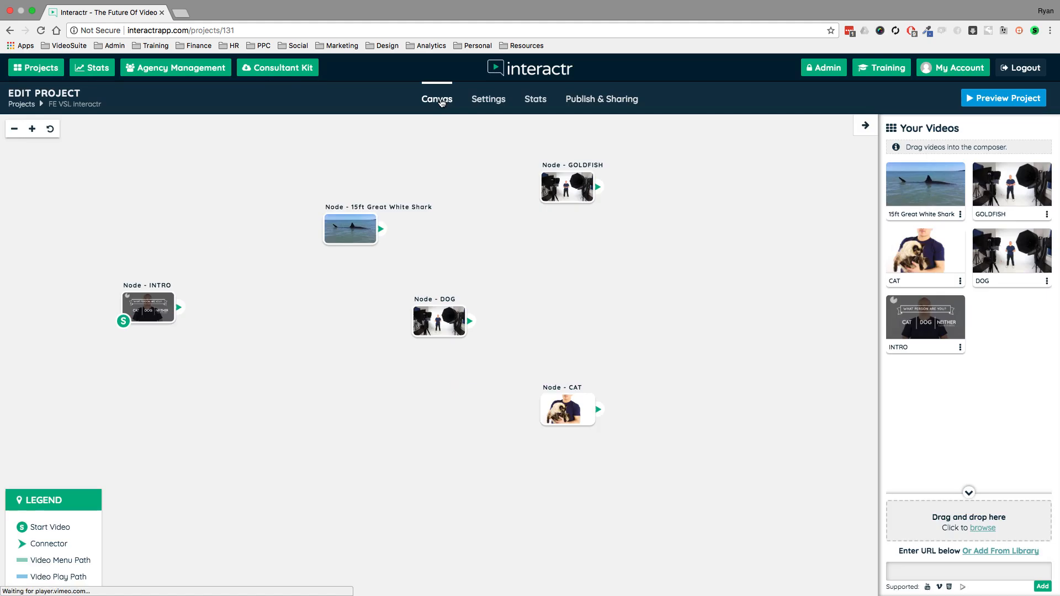